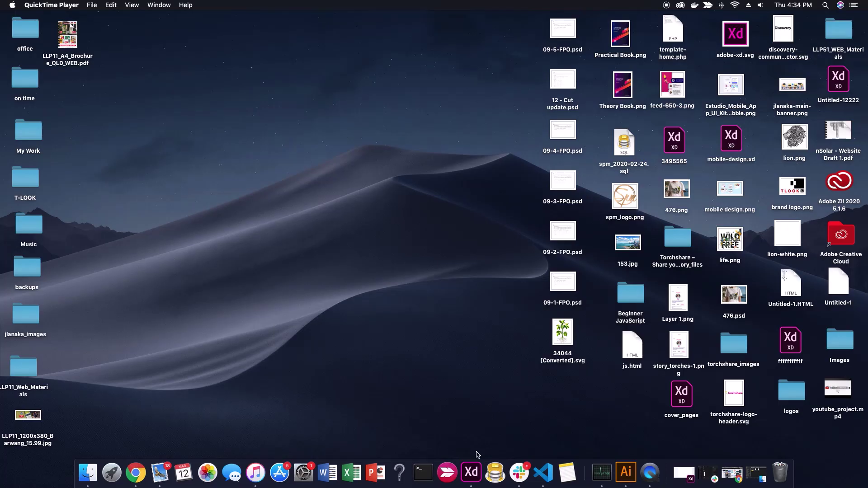
- Open the blank Untitled-1 Adobe XD document from the Dock
{"action": "left_click", "coordinate": [471, 471]}
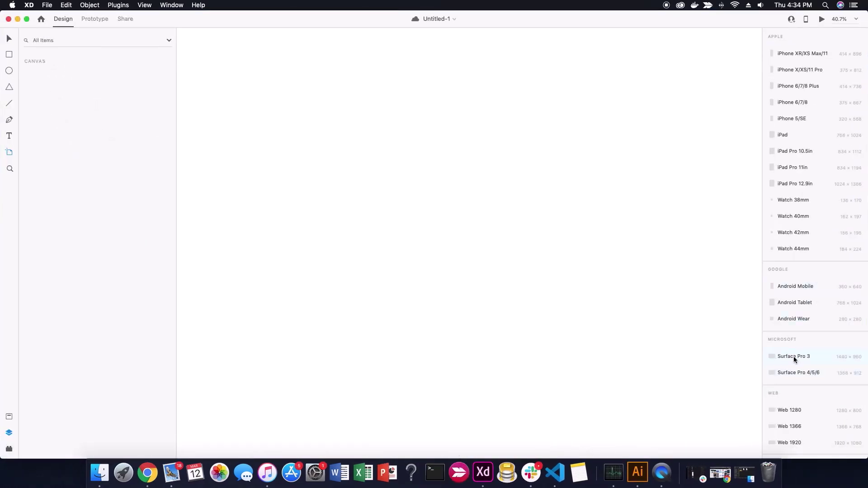
- Add a Web 1920×1080 artboard and draw a rectangle covering the whole artboard
{"action": "left_click", "coordinate": [798, 442]}
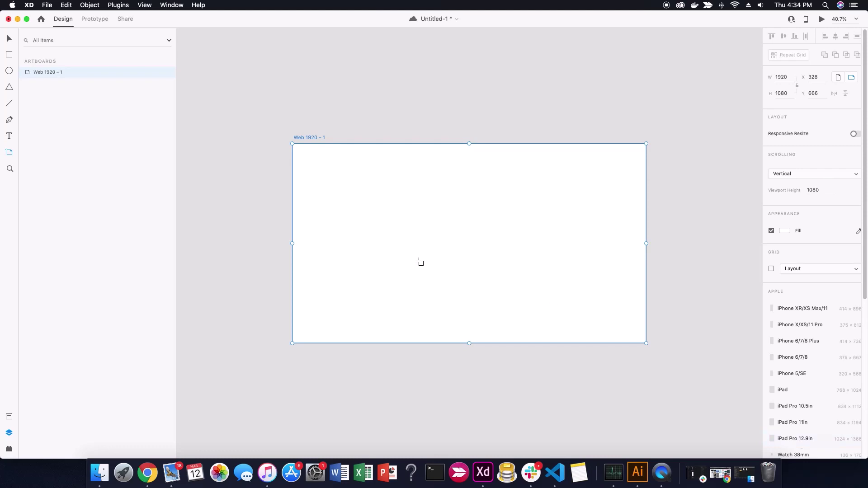
{"action": "left_click", "coordinate": [10, 55]}
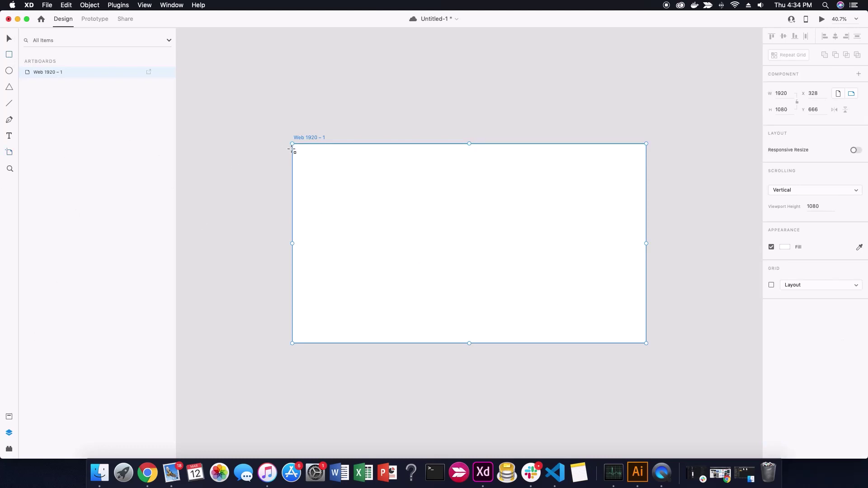
{"action": "left_click_drag", "start_coordinate": [292, 149], "coordinate": [647, 344]}
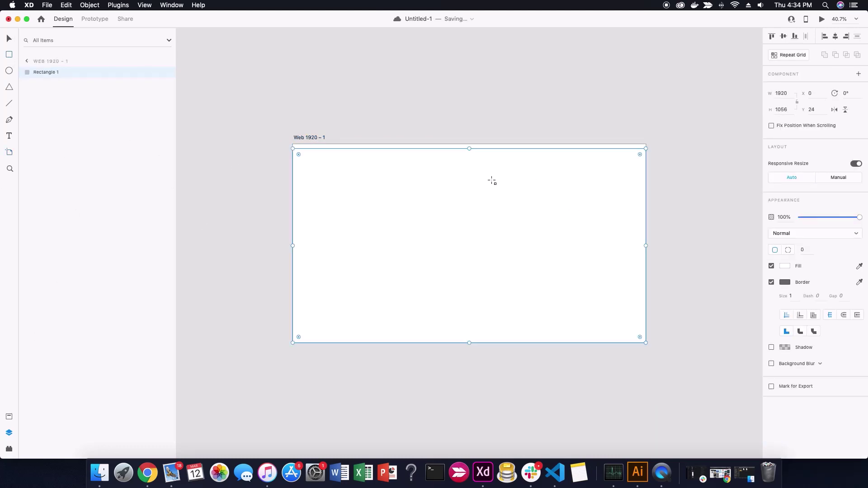
{"action": "left_click_drag", "start_coordinate": [469, 148], "coordinate": [469, 144]}
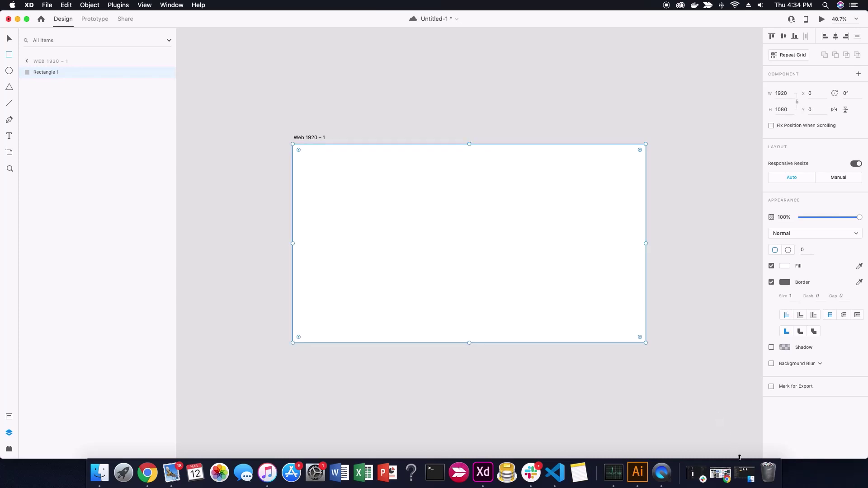
- Fill the full-size rectangle with the botanical-leaves photo from Downloads
{"action": "left_click", "coordinate": [720, 472]}
{"action": "left_click", "coordinate": [705, 407]}
{"action": "left_click_drag", "start_coordinate": [289, 149], "coordinate": [571, 265]}
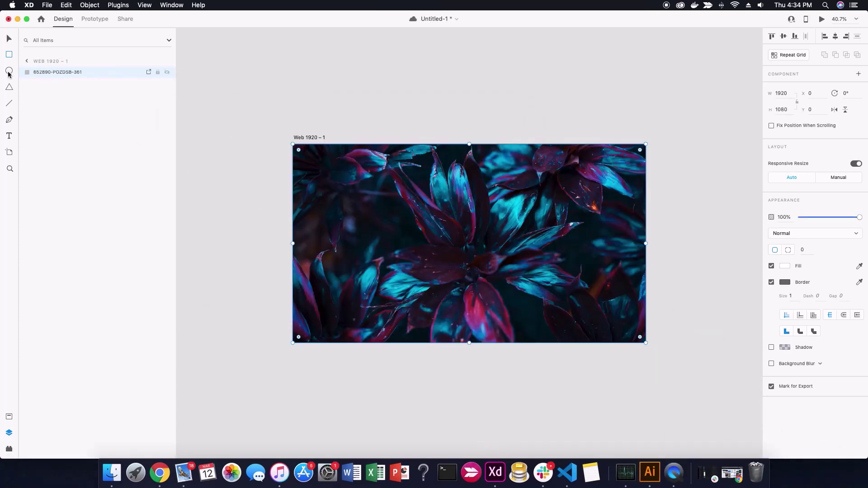
- Add an iPhone 6/7/8 artboard, then delete it
{"action": "left_click", "coordinate": [8, 154]}
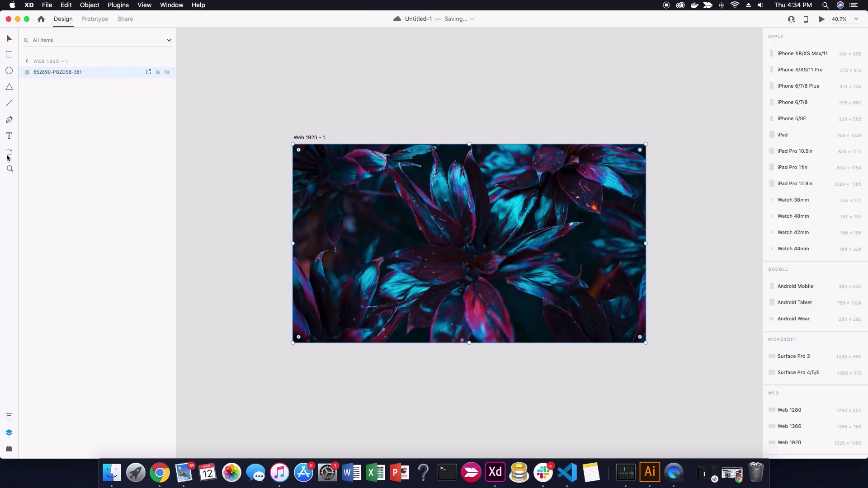
{"action": "left_click", "coordinate": [859, 105]}
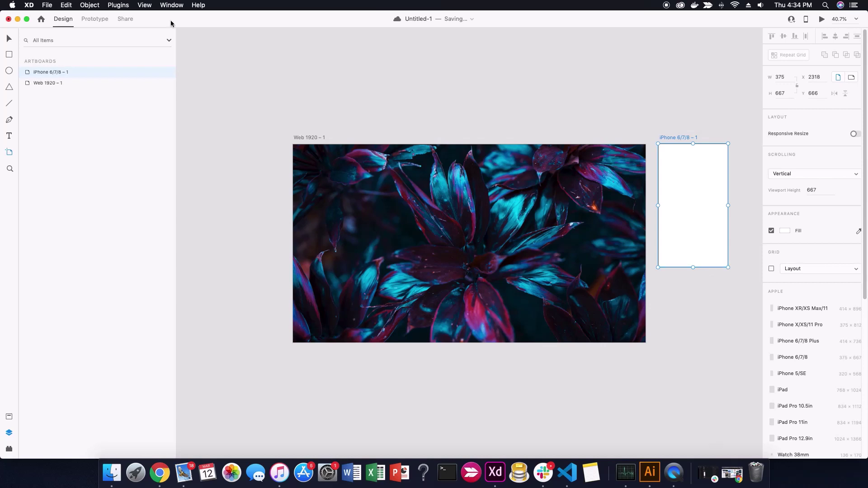
{"action": "left_click", "coordinate": [9, 40]}
{"action": "key", "text": "BackSpace"}
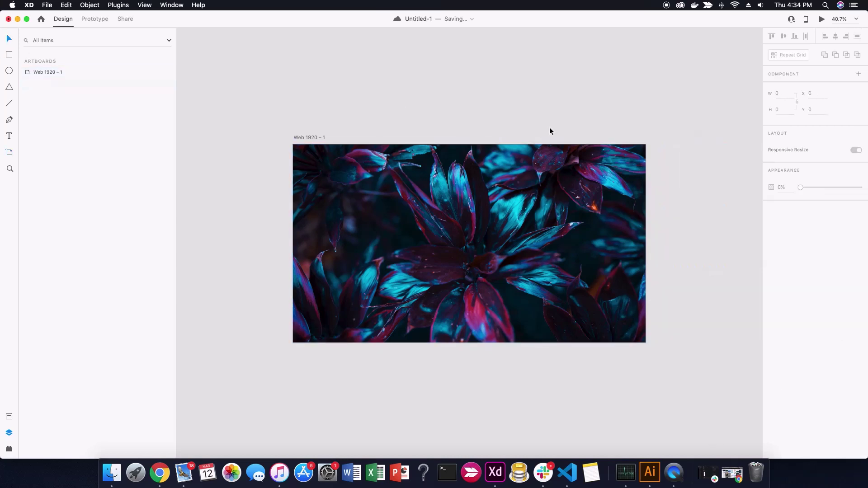
- Draw a white rectangle on the floral background and size it to 470×888
{"action": "left_click_drag", "start_coordinate": [416, 170], "coordinate": [523, 324]}
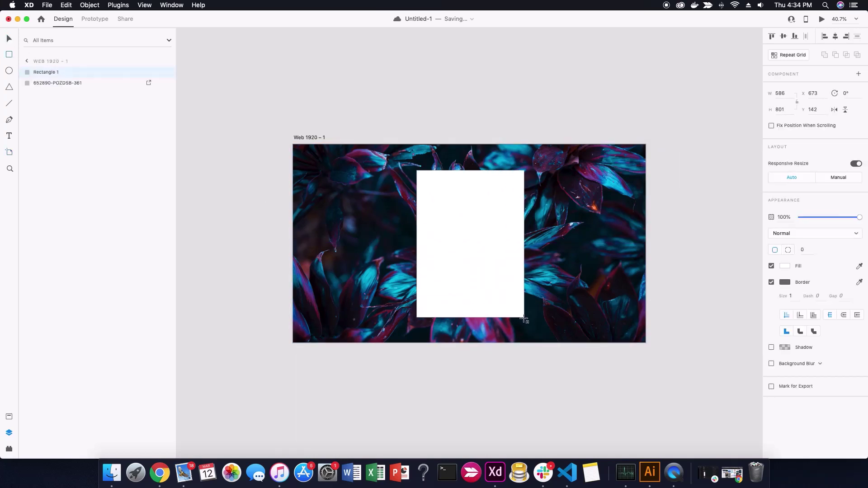
{"action": "scroll", "coordinate": [410, 297], "scroll_direction": "up", "scroll_amount": 1}
{"action": "left_click_drag", "start_coordinate": [477, 277], "coordinate": [476, 267]}
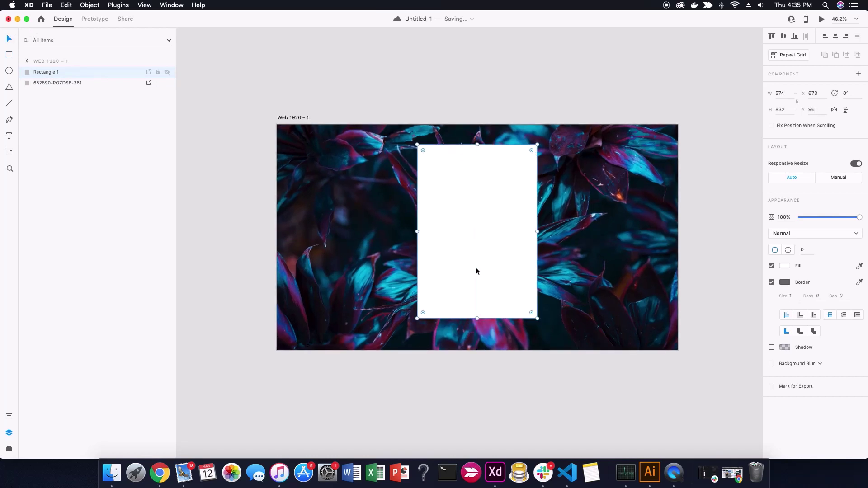
{"action": "left_click_drag", "start_coordinate": [538, 230], "coordinate": [493, 222]}
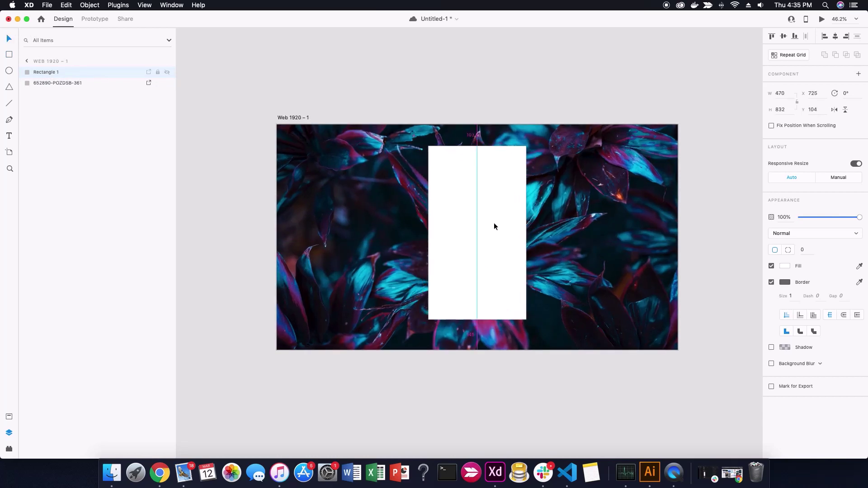
{"action": "scroll", "coordinate": [492, 223], "scroll_direction": "up", "scroll_amount": 3}
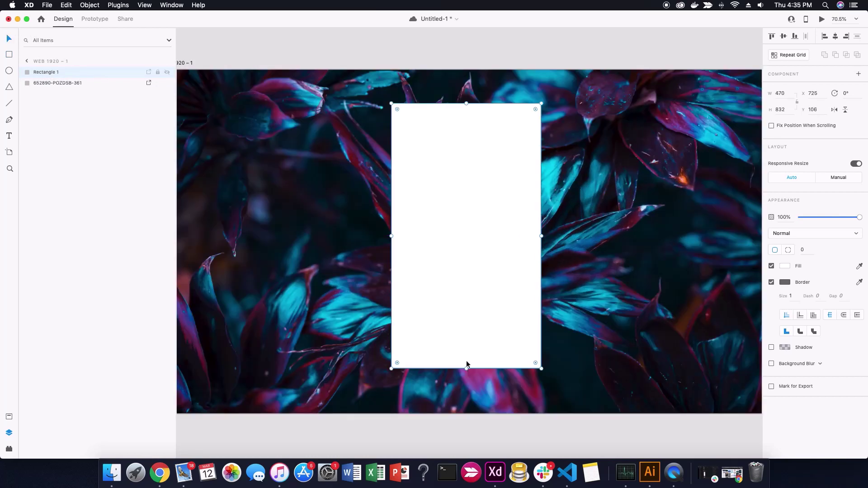
{"action": "left_click_drag", "start_coordinate": [467, 366], "coordinate": [468, 386]}
{"action": "scroll", "coordinate": [468, 302], "scroll_direction": "down", "scroll_amount": 1}
- Centre the rectangle vertically on the background photo and reselect it alone
{"action": "left_click", "coordinate": [503, 107], "text": "shift"}
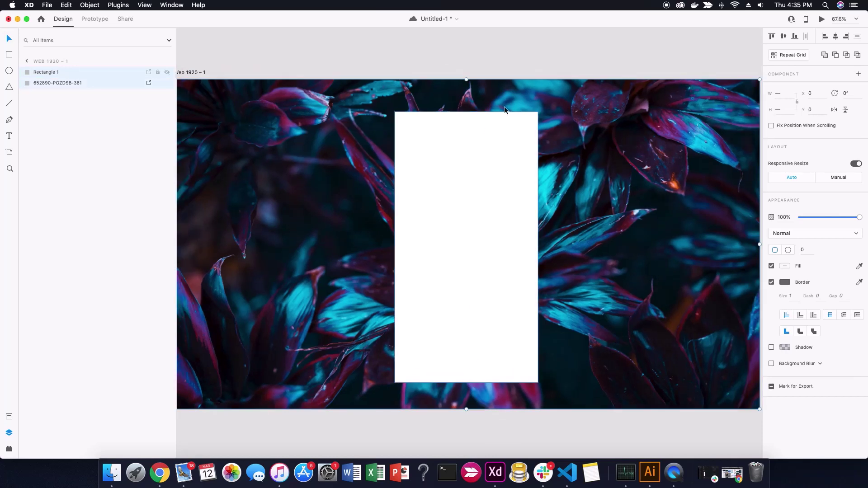
{"action": "left_click", "coordinate": [784, 36]}
{"action": "left_click", "coordinate": [554, 59]}
{"action": "left_click", "coordinate": [473, 156]}
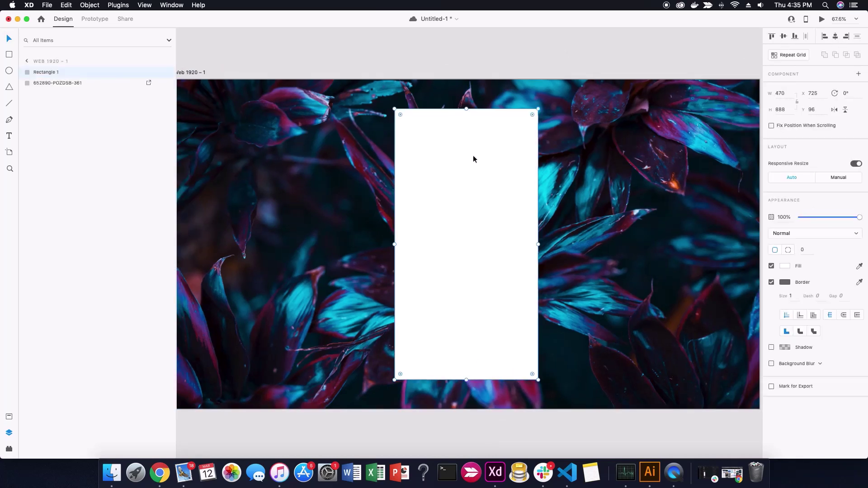
- Give the rectangle a 70 corner radius and turn its border back on
{"action": "left_click", "coordinate": [801, 249]}
{"action": "type", "text": "1"}
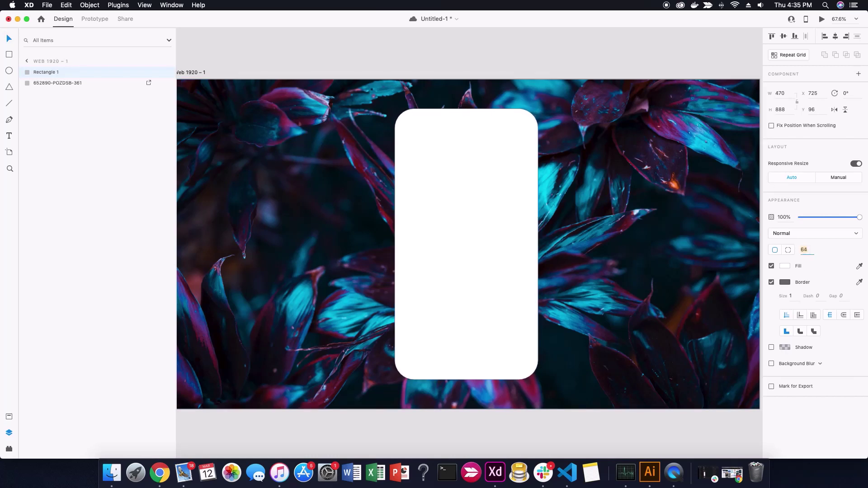
{"action": "key", "text": "Up"}
{"action": "left_click", "coordinate": [771, 282]}
{"action": "left_click", "coordinate": [772, 282]}
{"action": "left_click", "coordinate": [786, 282]}
{"action": "left_click", "coordinate": [786, 282]}
- Make the rectangle's border black with a thickness of 12
{"action": "left_click_drag", "start_coordinate": [740, 276], "coordinate": [767, 344]}
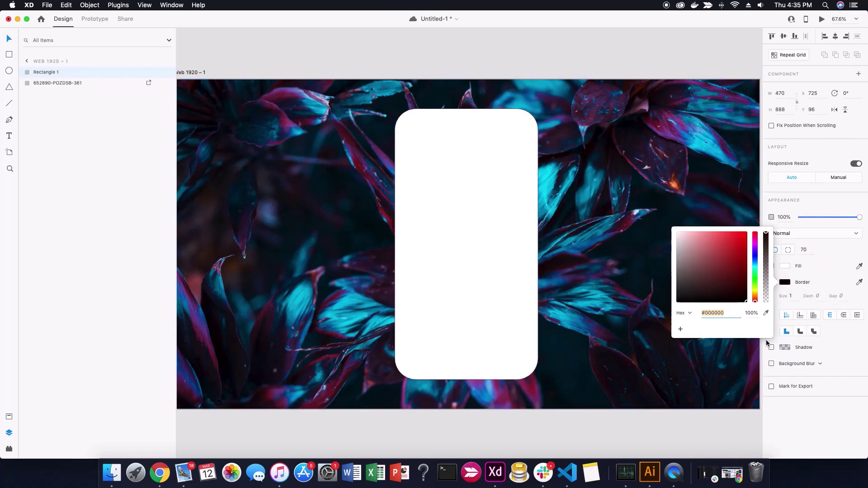
{"action": "left_click", "coordinate": [791, 295]}
{"action": "key", "text": "Up"}
{"action": "key", "text": "Up"}
{"action": "key", "text": "Up"}
{"action": "key", "text": "Up"}
{"action": "key", "text": "Up"}
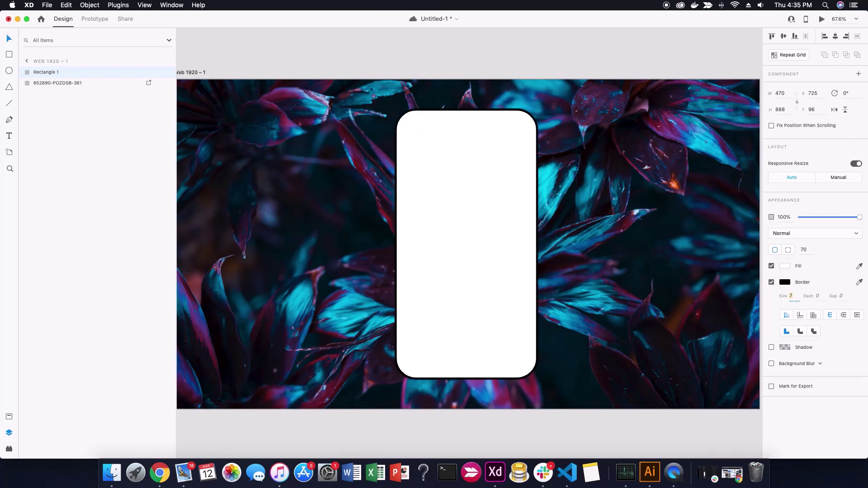
{"action": "key", "text": "Up"}
{"action": "key", "text": "Up"}
{"action": "key", "text": "Up"}
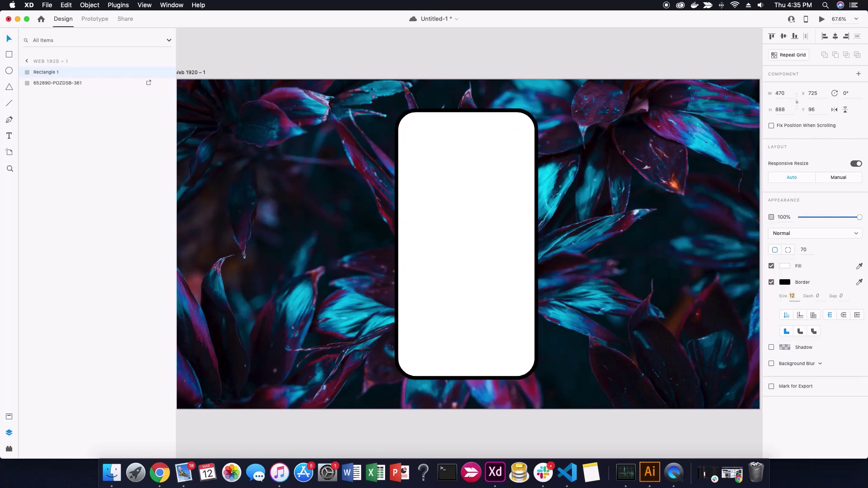
- Add a white drop shadow to the rectangle and raise its blur to 52
{"action": "left_click", "coordinate": [772, 348]}
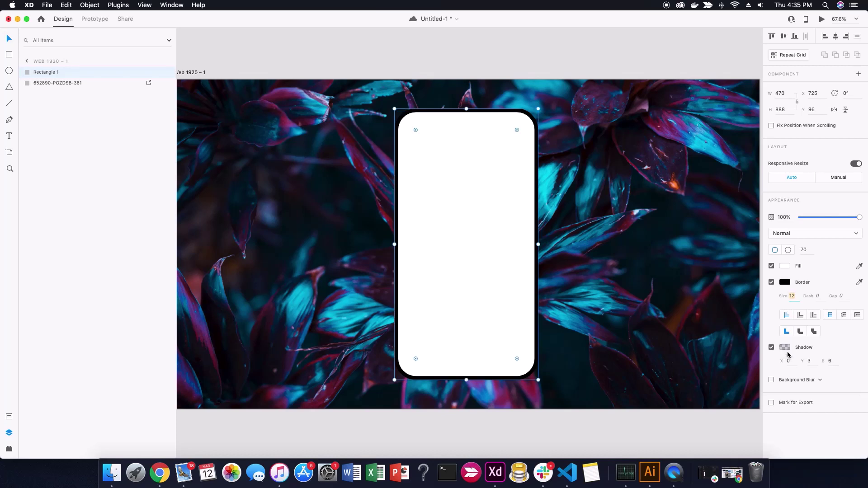
{"action": "left_click", "coordinate": [785, 348]}
{"action": "left_click_drag", "start_coordinate": [766, 357], "coordinate": [766, 336]}
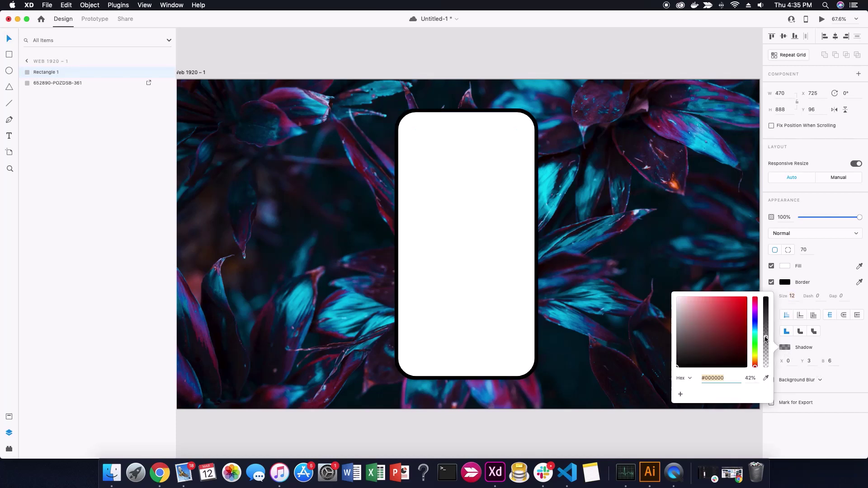
{"action": "left_click_drag", "start_coordinate": [678, 353], "coordinate": [671, 288]}
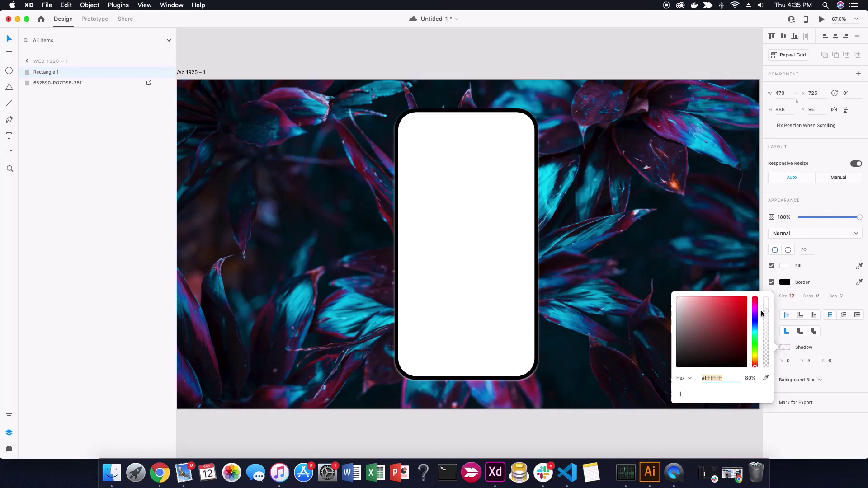
{"action": "left_click", "coordinate": [831, 362]}
{"action": "type", "text": "34"}
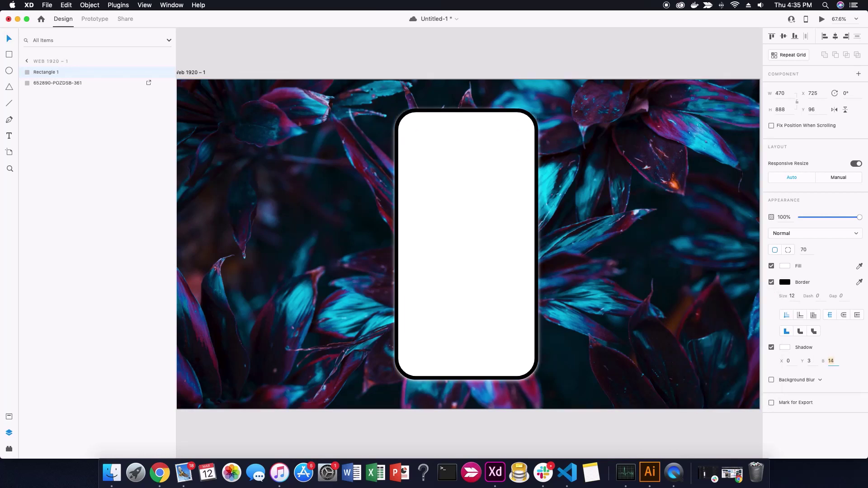
{"action": "type", "text": "45"}
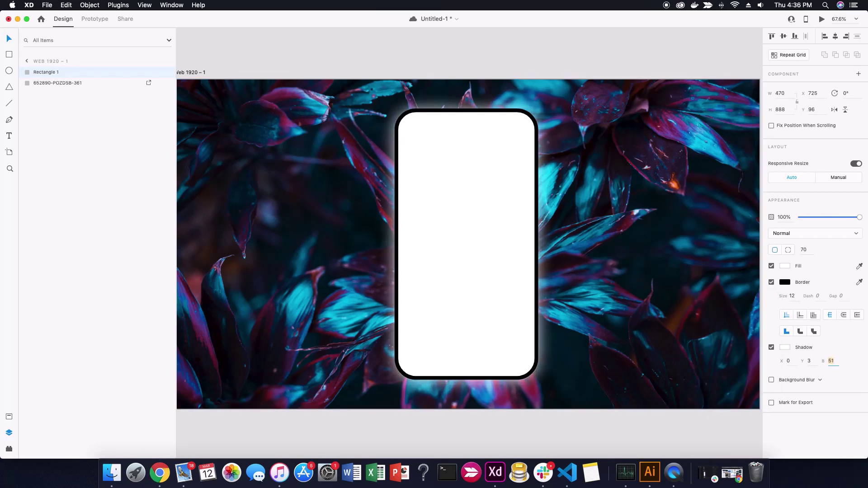
- Remove the frame's white fill, leaving a hollow bordered outline
{"action": "left_click", "coordinate": [771, 265]}
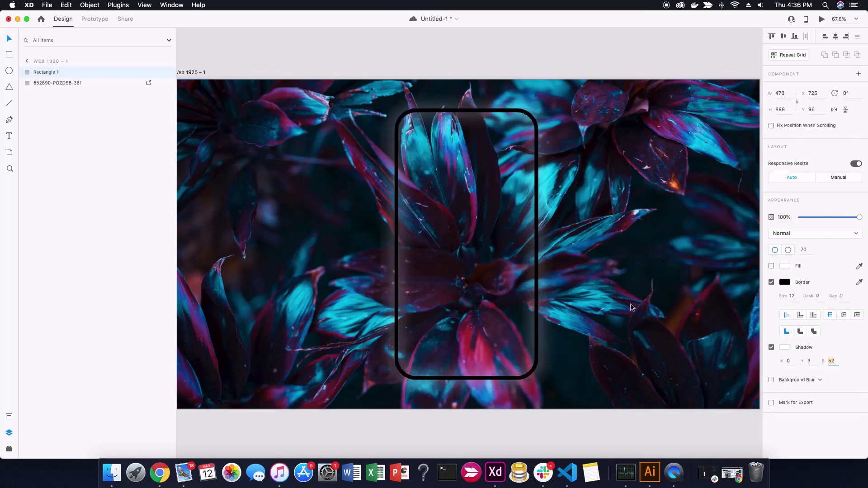
{"action": "scroll", "coordinate": [395, 218], "scroll_direction": "down", "scroll_amount": 2}
{"action": "scroll", "coordinate": [426, 182], "scroll_direction": "up", "scroll_amount": 1}
{"action": "scroll", "coordinate": [427, 183], "scroll_direction": "down", "scroll_amount": 1}
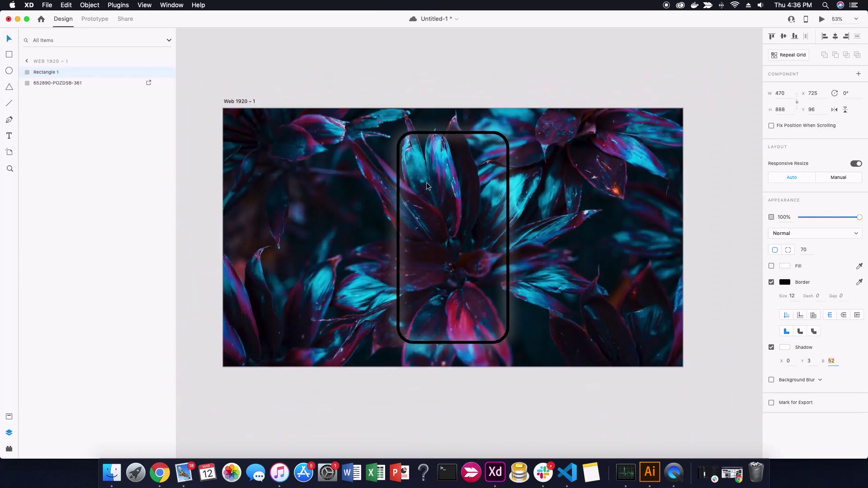
{"action": "left_click", "coordinate": [785, 282]}
{"action": "left_click", "coordinate": [698, 172]}
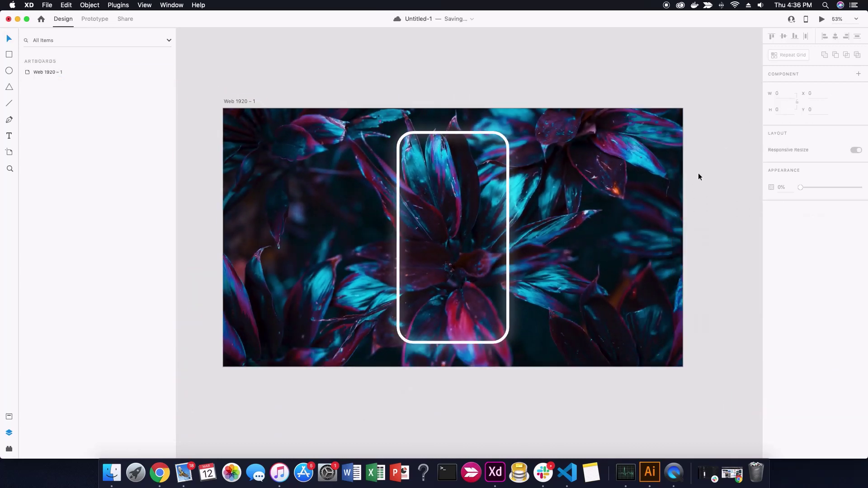
{"action": "scroll", "coordinate": [299, 208], "scroll_direction": "down", "scroll_amount": 1}
{"action": "scroll", "coordinate": [300, 208], "scroll_direction": "up", "scroll_amount": 2}
- Reselect the frame and start a new text box near its top
{"action": "left_click", "coordinate": [509, 222]}
{"action": "scroll", "coordinate": [506, 215], "scroll_direction": "up", "scroll_amount": 2}
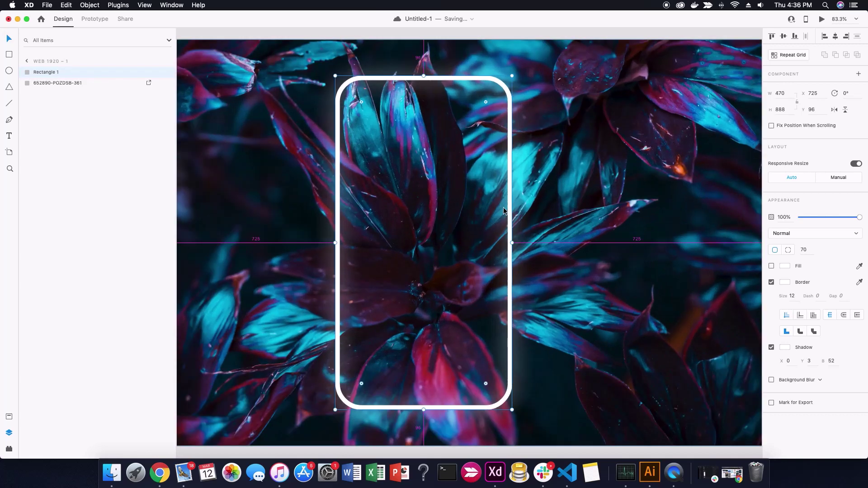
{"action": "scroll", "coordinate": [503, 207], "scroll_direction": "down", "scroll_amount": 1}
{"action": "scroll", "coordinate": [503, 208], "scroll_direction": "down", "scroll_amount": 1}
{"action": "scroll", "coordinate": [475, 201], "scroll_direction": "up", "scroll_amount": 2}
{"action": "scroll", "coordinate": [452, 199], "scroll_direction": "down", "scroll_amount": 1}
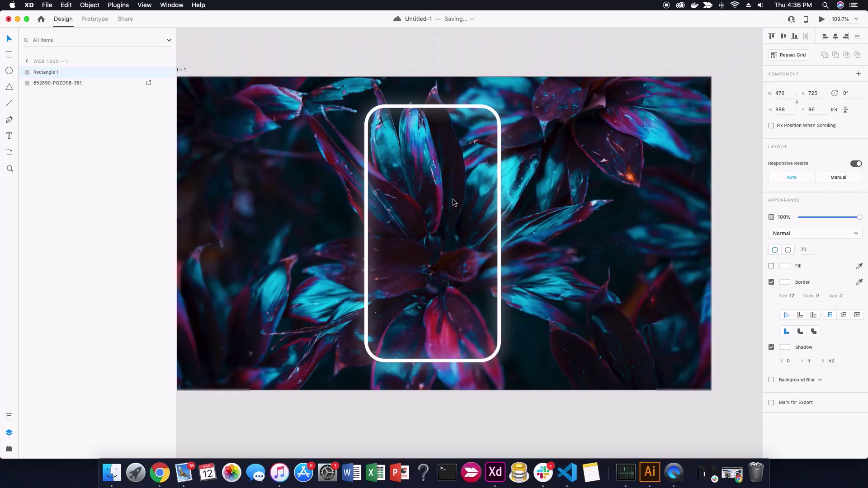
{"action": "scroll", "coordinate": [452, 199], "scroll_direction": "down", "scroll_amount": 1}
{"action": "left_click", "coordinate": [10, 137]}
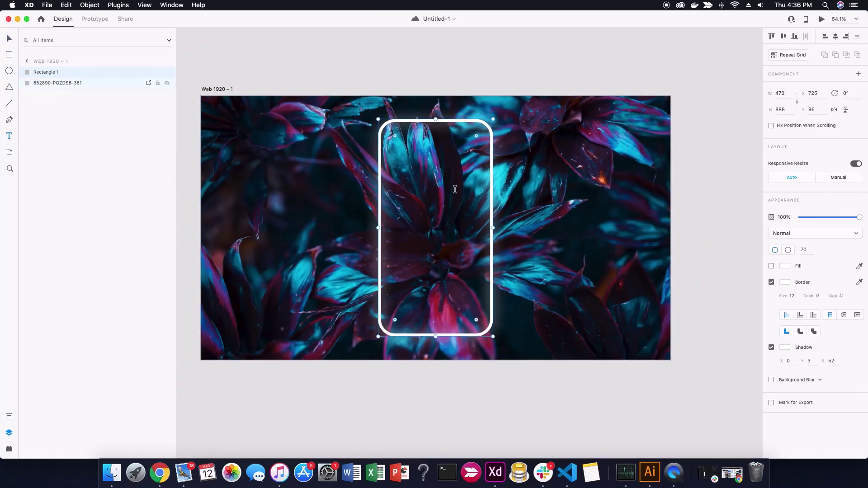
{"action": "left_click", "coordinate": [455, 167]}
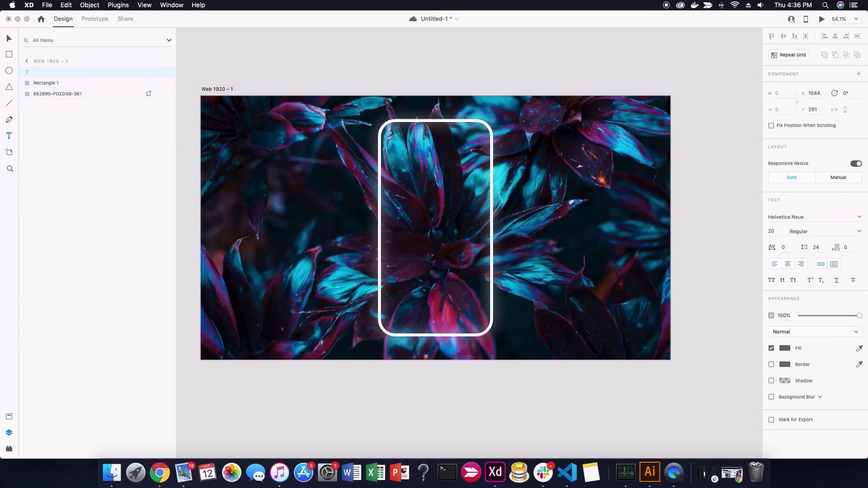
{"action": "type", "text": "12"}
- Set the clock text to Helvetica Neue, size 60, Bold
{"action": "left_click", "coordinate": [809, 217]}
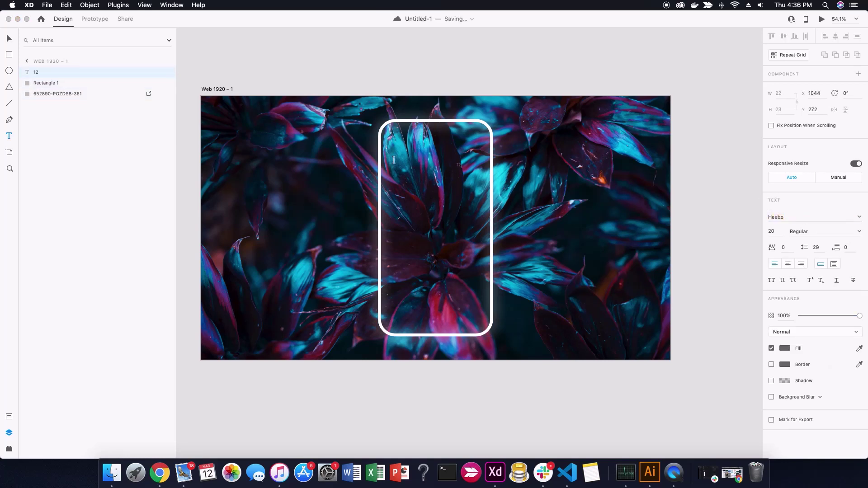
{"action": "scroll", "coordinate": [394, 160], "scroll_direction": "up", "scroll_amount": 3}
{"action": "scroll", "coordinate": [436, 149], "scroll_direction": "up", "scroll_amount": 3}
{"action": "type", "text": "60"}
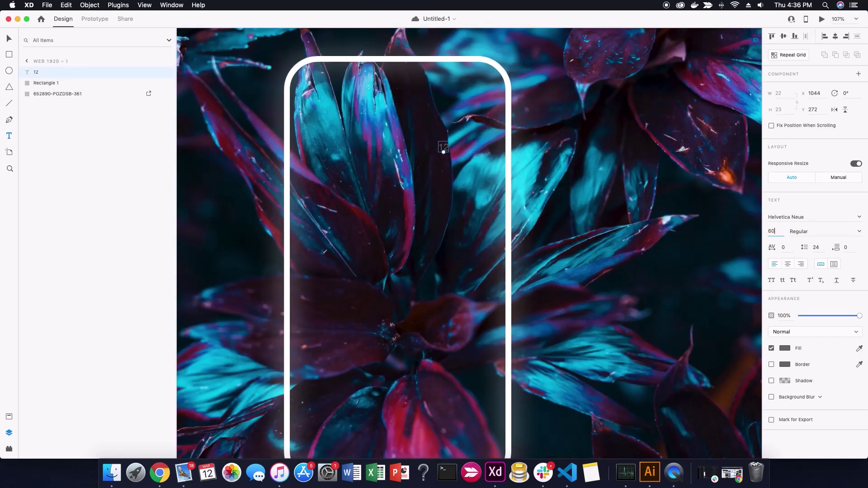
{"action": "key", "text": "Return"}
{"action": "left_click", "coordinate": [857, 231]}
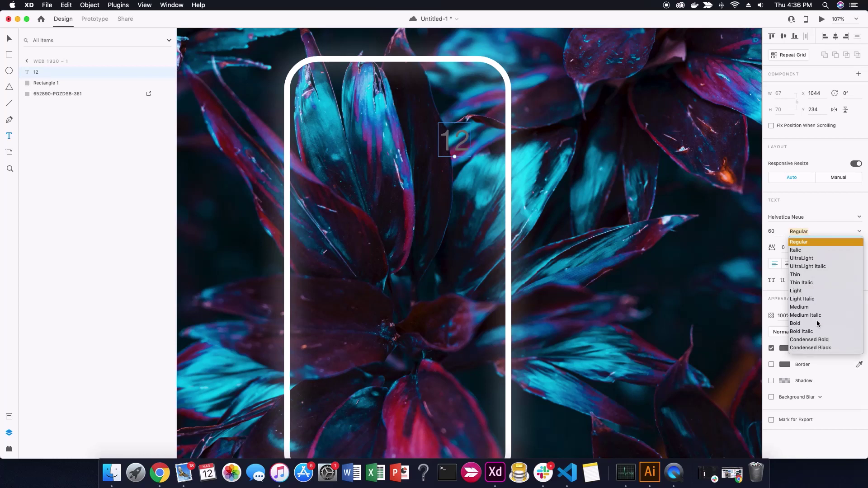
{"action": "left_click", "coordinate": [818, 325]}
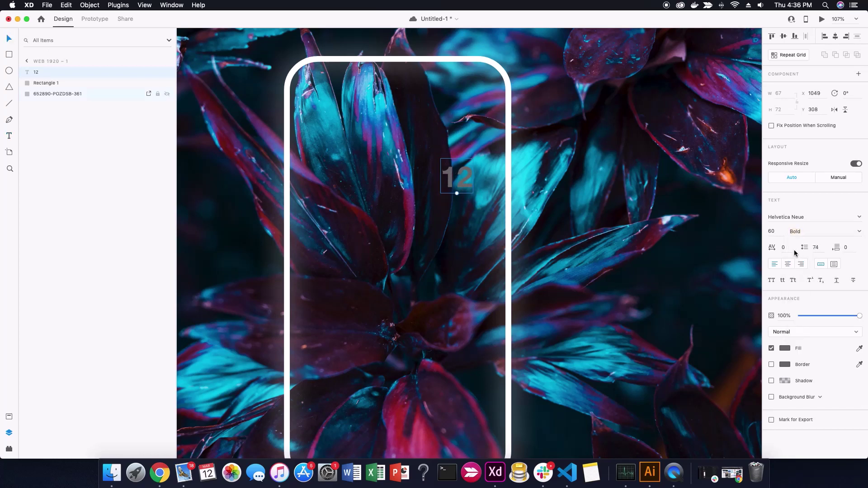
- Try a fill and lower opacity on the phone frame, then undo and redo
{"action": "left_click", "coordinate": [513, 186]}
{"action": "left_click", "coordinate": [771, 266]}
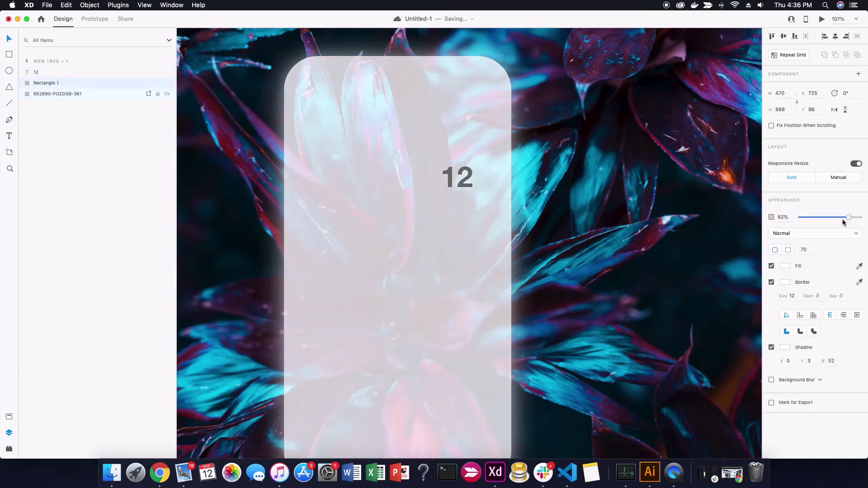
{"action": "left_click_drag", "start_coordinate": [859, 217], "coordinate": [815, 221]}
{"action": "key", "text": "super+z"}
{"action": "key", "text": "super+z"}
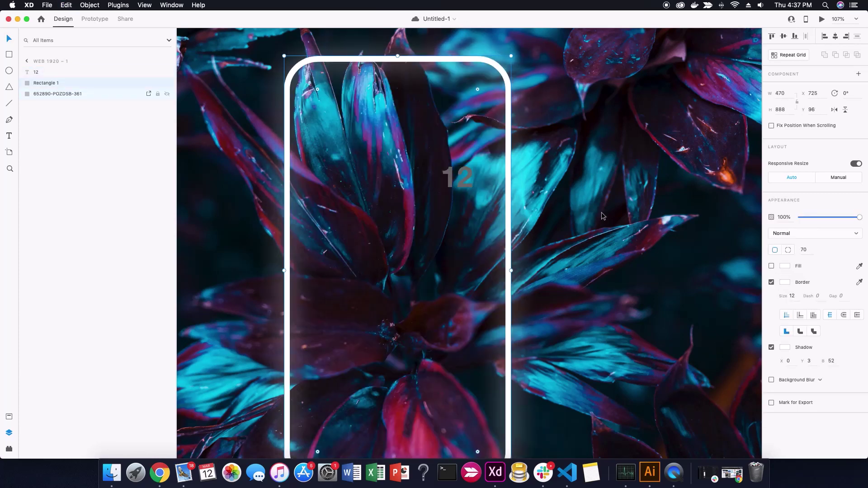
{"action": "key", "text": "super+z"}
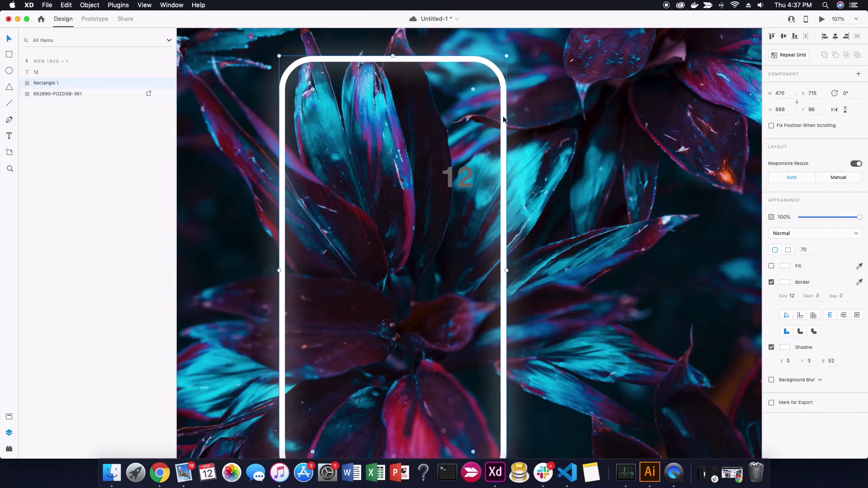
{"action": "key", "text": "super+shift+z"}
- Make the clock text white and enlarge it to size 85
{"action": "left_click", "coordinate": [468, 183]}
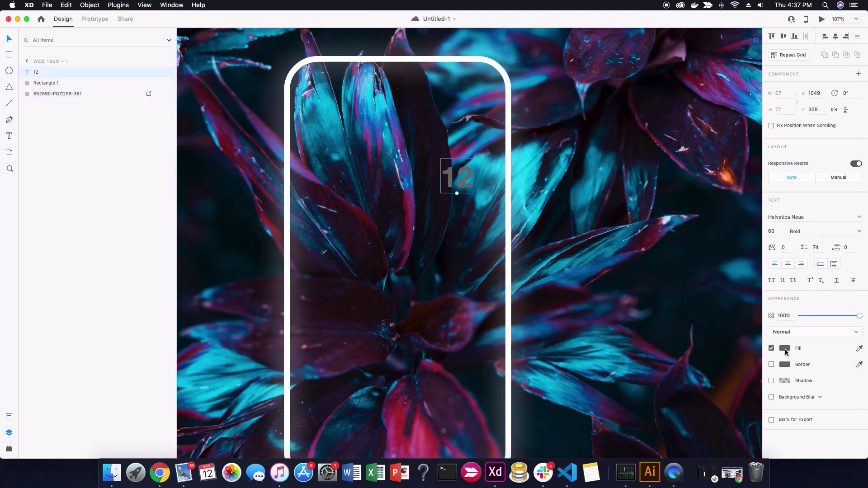
{"action": "left_click", "coordinate": [785, 348]}
{"action": "left_click", "coordinate": [506, 189]}
{"action": "key", "text": "super+0"}
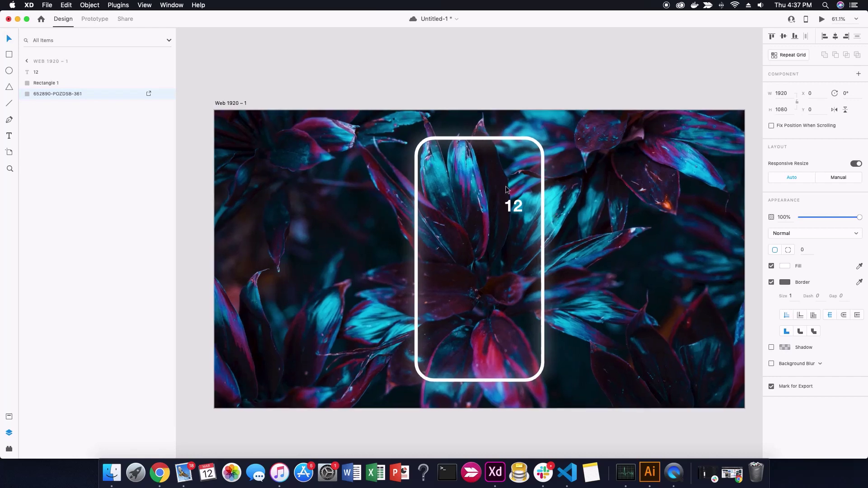
{"action": "scroll", "coordinate": [505, 189], "scroll_direction": "up", "scroll_amount": 5}
{"action": "left_click", "coordinate": [522, 210]}
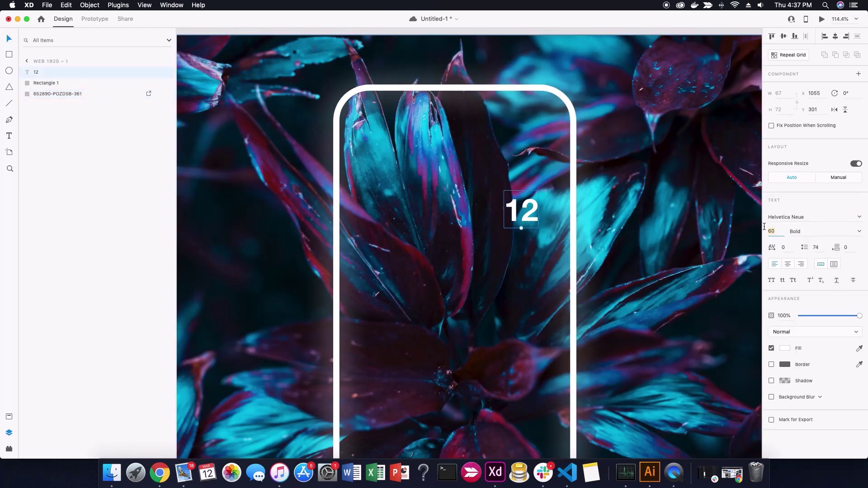
{"action": "key", "text": "Up"}
{"action": "key", "text": "Up"}
{"action": "key", "text": "Up"}
{"action": "key", "text": "Up"}
{"action": "key", "text": "Up"}
{"action": "key", "text": "Up"}
{"action": "key", "text": "Up"}
{"action": "key", "text": "Up"}
{"action": "key", "text": "Up"}
{"action": "key", "text": "Up"}
{"action": "key", "text": "Up"}
{"action": "key", "text": "Up"}
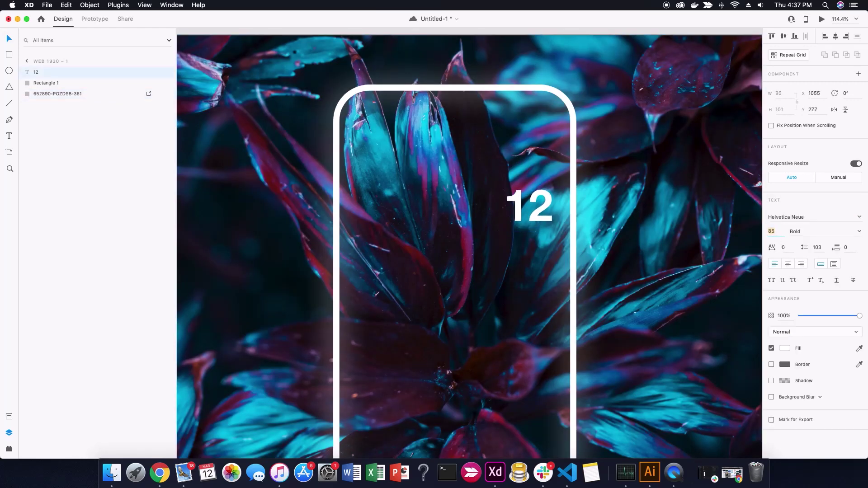
- Change the text to '12 : 21' and move it to the frame's top
{"action": "left_click_drag", "start_coordinate": [552, 222], "coordinate": [498, 220]}
{"action": "double_click", "coordinate": [496, 204]}
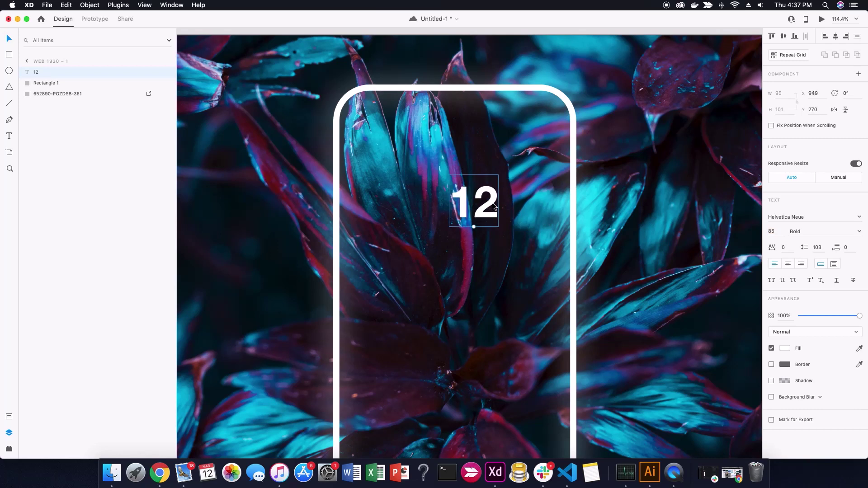
{"action": "type", "text": ";"}
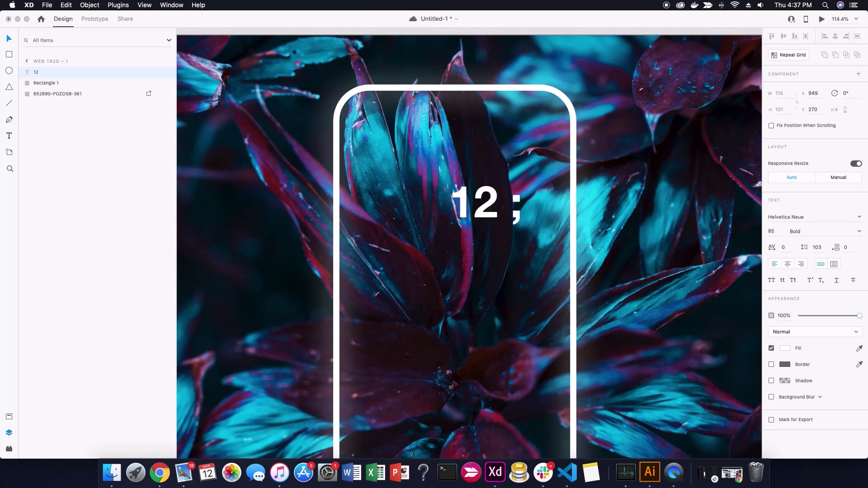
{"action": "key", "text": "BackSpace"}
{"action": "type", "text": ": 21"}
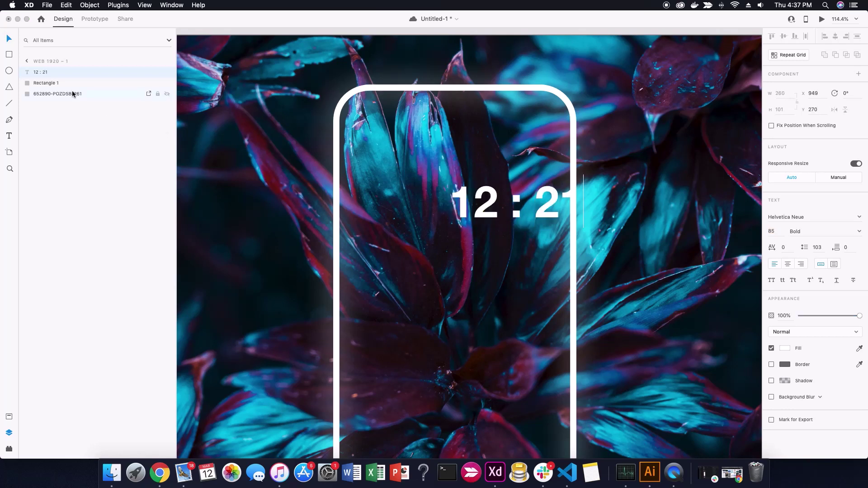
{"action": "key", "text": "Escape"}
{"action": "left_click_drag", "start_coordinate": [489, 190], "coordinate": [464, 182]}
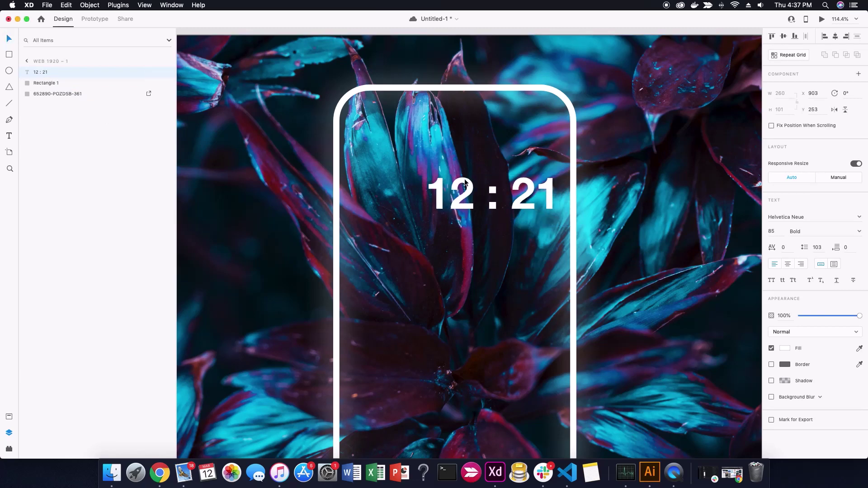
{"action": "key", "text": "super+0"}
{"action": "left_click", "coordinate": [459, 105]}
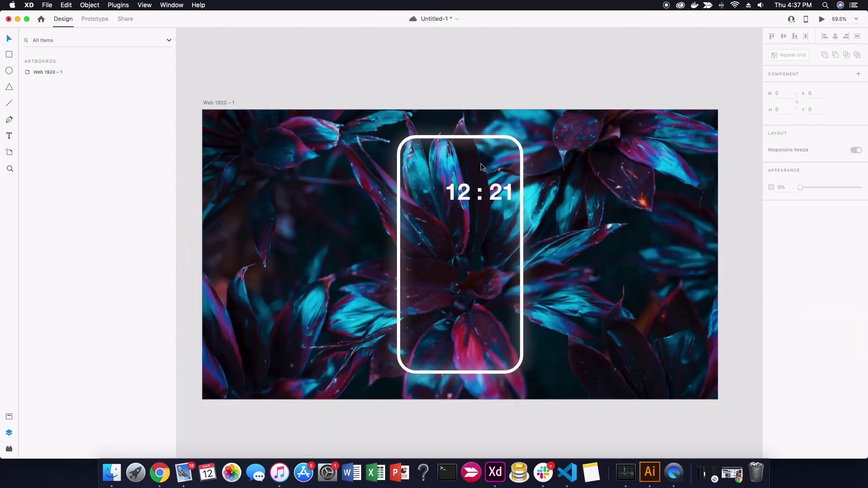
{"action": "scroll", "coordinate": [481, 163], "scroll_direction": "up", "scroll_amount": 5}
- Resize the duplicate frame into an inner 448×864 screen within the outline
{"action": "left_click", "coordinate": [474, 131]}
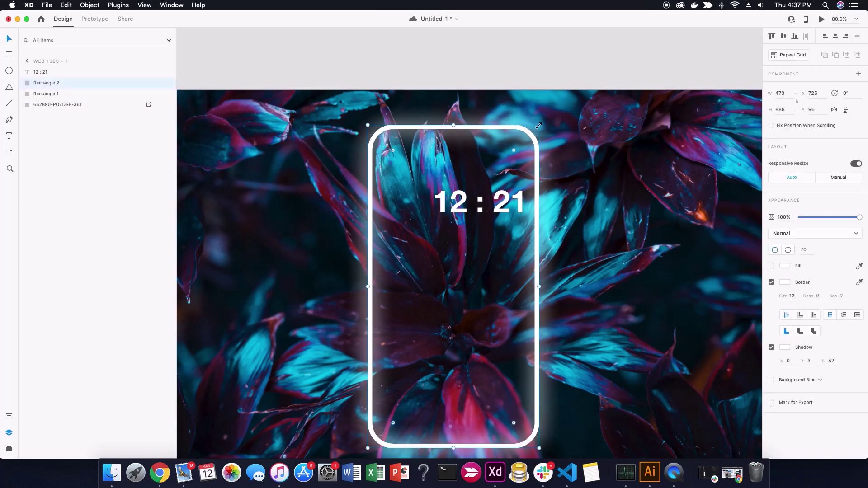
{"action": "left_click_drag", "start_coordinate": [539, 125], "coordinate": [536, 130]}
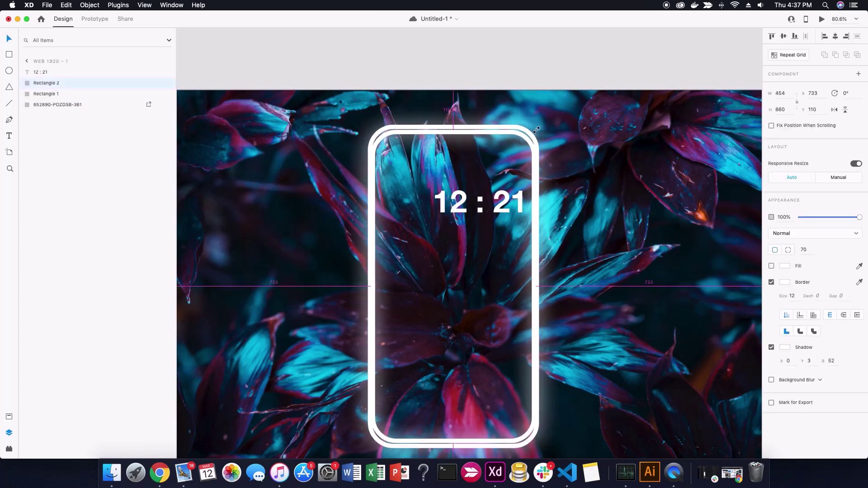
{"action": "mouse_move", "coordinate": [536, 130]}
{"action": "left_mouse_down"}
{"action": "mouse_move", "coordinate": [528, 128]}
{"action": "mouse_move", "coordinate": [535, 119]}
{"action": "left_mouse_up"}
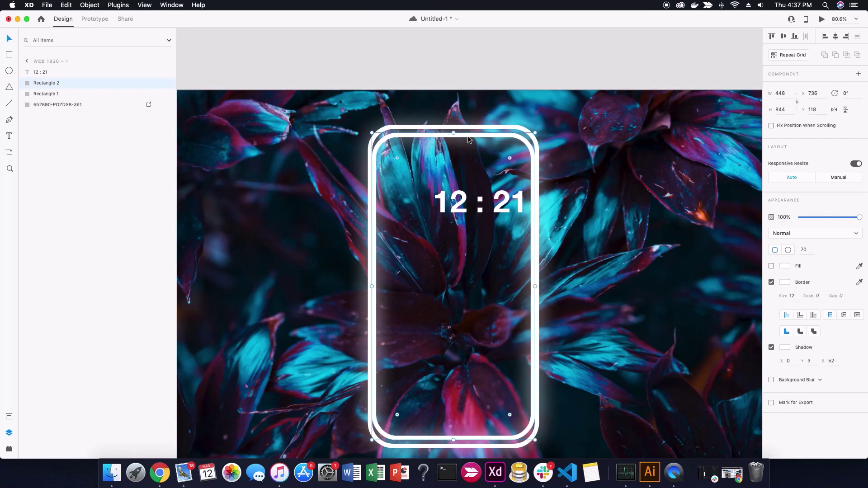
{"action": "left_click_drag", "start_coordinate": [454, 132], "coordinate": [453, 128]}
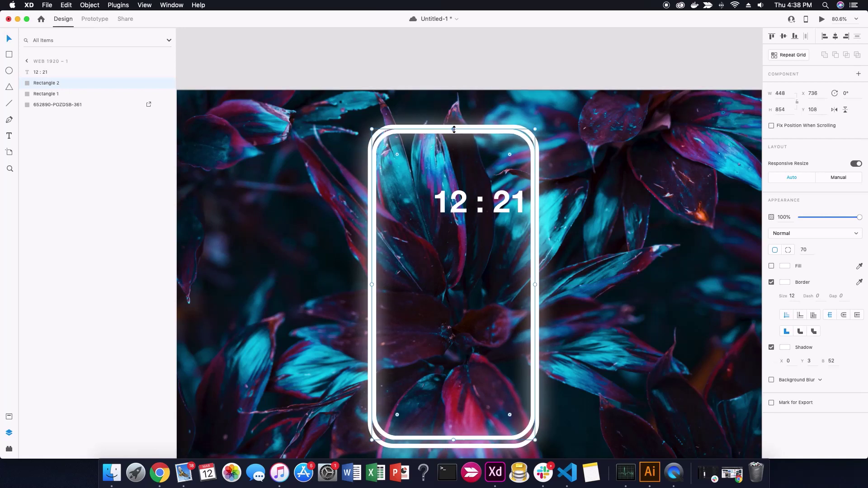
{"action": "left_click_drag", "start_coordinate": [454, 440], "coordinate": [454, 444]}
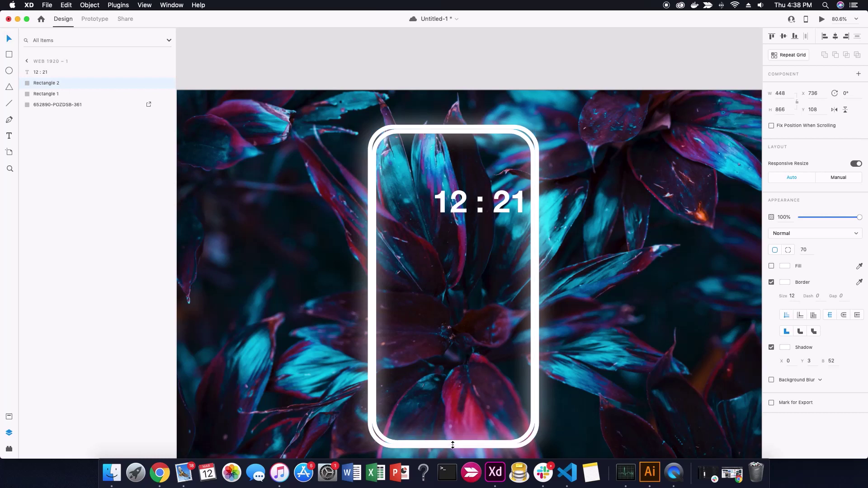
- Give the inner screen a black fill at 51% opacity and remove its border
{"action": "left_click", "coordinate": [771, 266]}
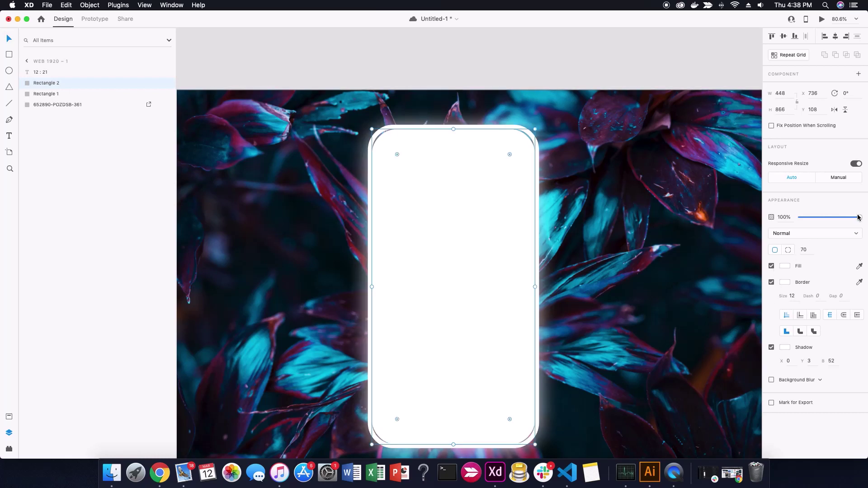
{"action": "left_click_drag", "start_coordinate": [859, 217], "coordinate": [844, 217]}
{"action": "left_click", "coordinate": [785, 265]}
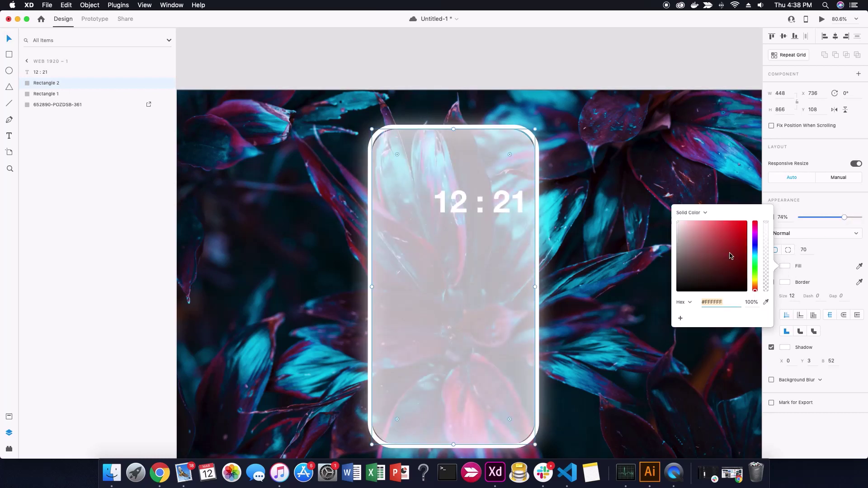
{"action": "left_click_drag", "start_coordinate": [728, 253], "coordinate": [754, 323]}
{"action": "left_click", "coordinate": [843, 217]}
{"action": "left_click_drag", "start_coordinate": [843, 217], "coordinate": [829, 217]}
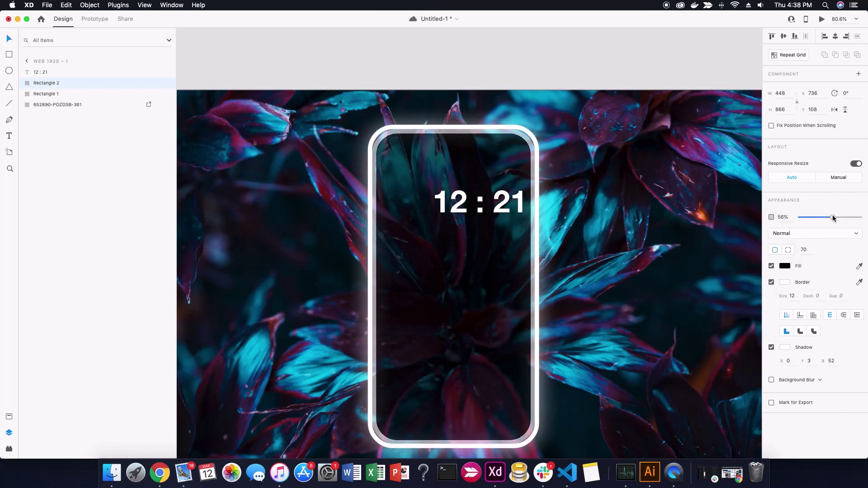
{"action": "left_click", "coordinate": [771, 282]}
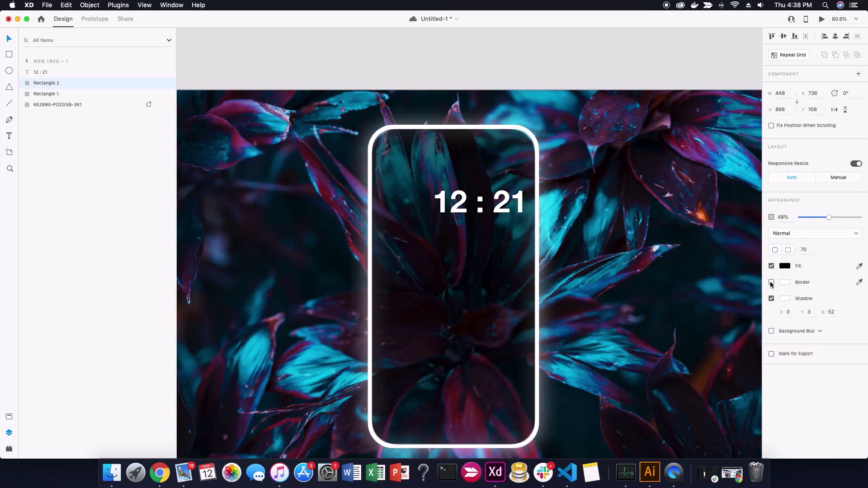
{"action": "left_click", "coordinate": [830, 218]}
{"action": "left_click_drag", "start_coordinate": [833, 221], "coordinate": [831, 217]}
{"action": "scroll", "coordinate": [538, 199], "scroll_direction": "down", "scroll_amount": 3}
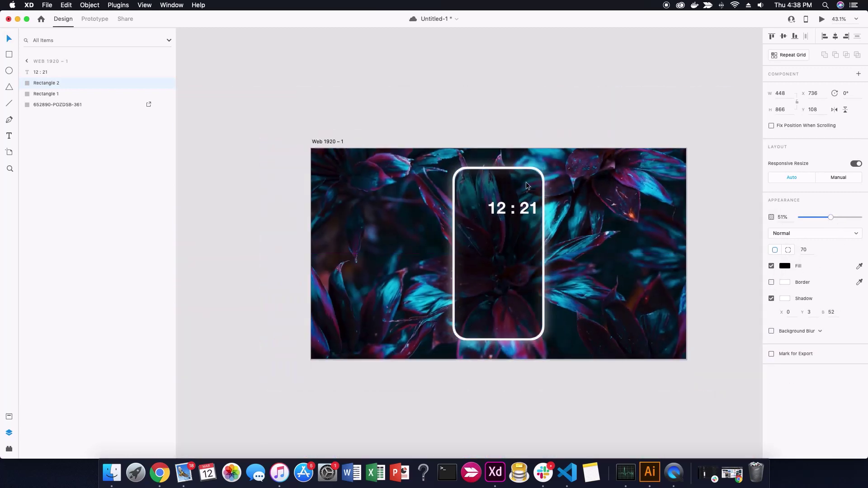
{"action": "scroll", "coordinate": [525, 183], "scroll_direction": "up", "scroll_amount": 5}
- Adjust the inner screen's corner radius to 62
{"action": "left_click_drag", "start_coordinate": [523, 187], "coordinate": [528, 180]}
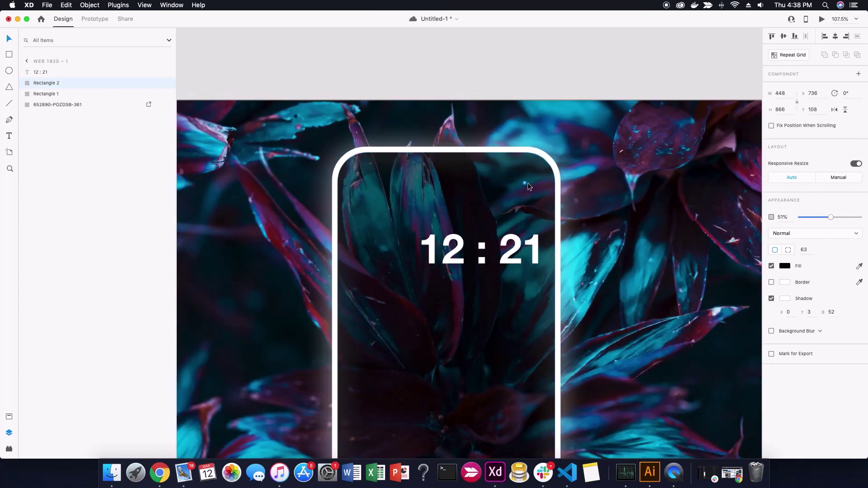
{"action": "scroll", "coordinate": [528, 180], "scroll_direction": "down", "scroll_amount": 5}
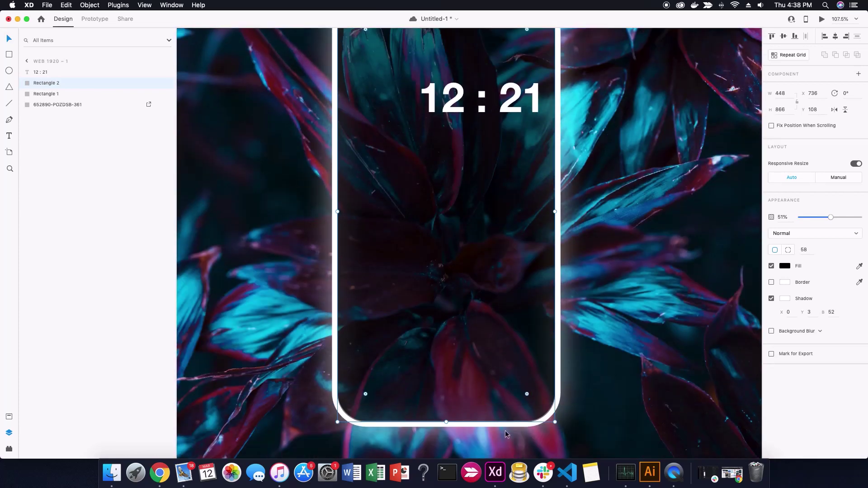
{"action": "left_click_drag", "start_coordinate": [527, 396], "coordinate": [524, 390]}
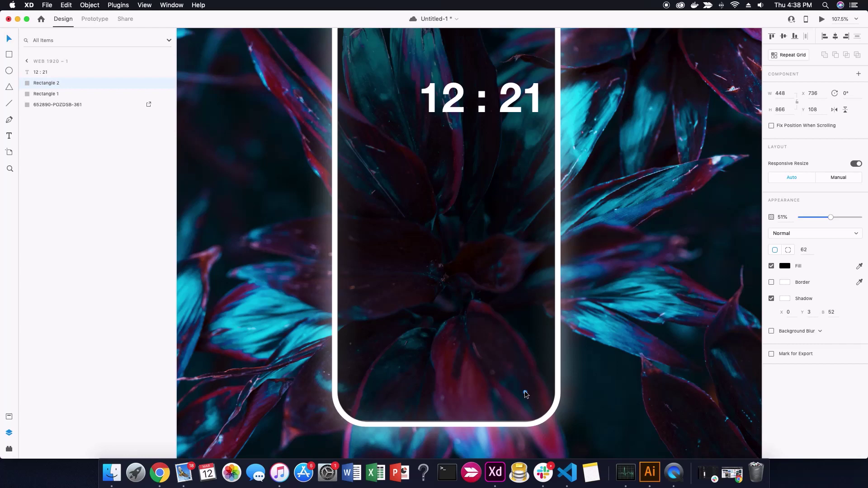
{"action": "left_click_drag", "start_coordinate": [447, 426], "coordinate": [447, 421]}
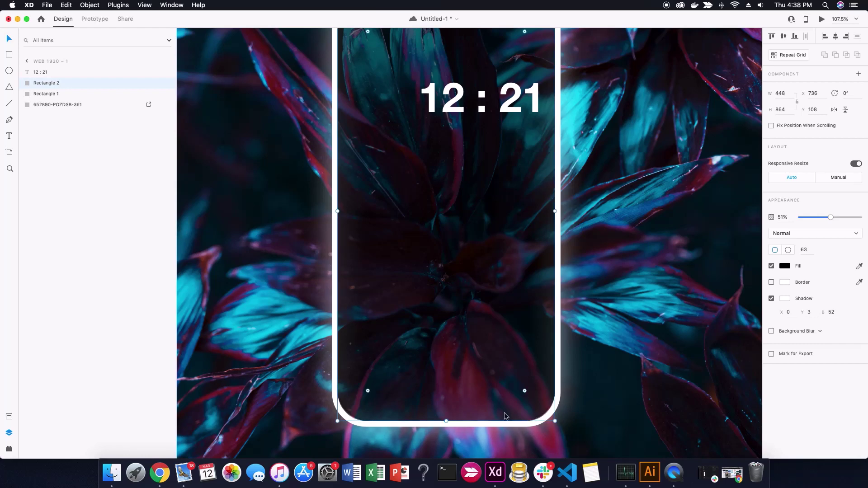
{"action": "left_click_drag", "start_coordinate": [526, 391], "coordinate": [527, 392]}
{"action": "scroll", "coordinate": [522, 387], "scroll_direction": "up", "scroll_amount": 3}
{"action": "scroll", "coordinate": [616, 319], "scroll_direction": "down", "scroll_amount": 5}
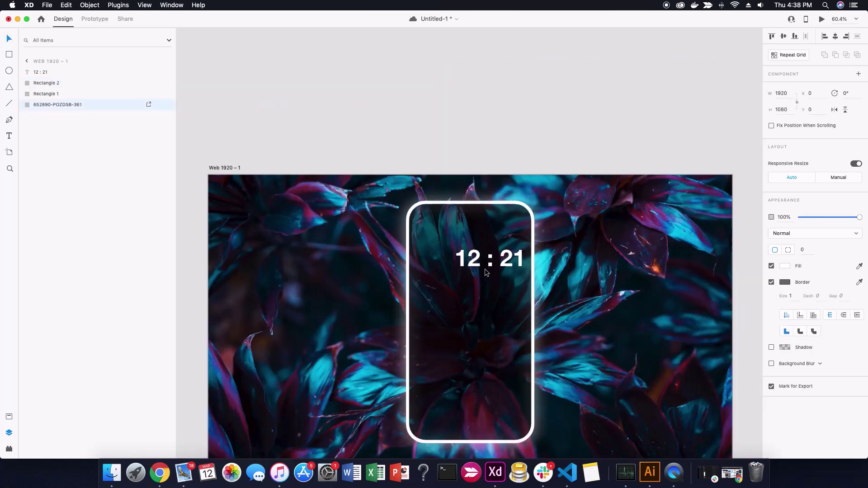
- Make the clock text box fixed size and shrink the clock to font size 72
{"action": "left_click", "coordinate": [477, 266]}
{"action": "left_click", "coordinate": [831, 265]}
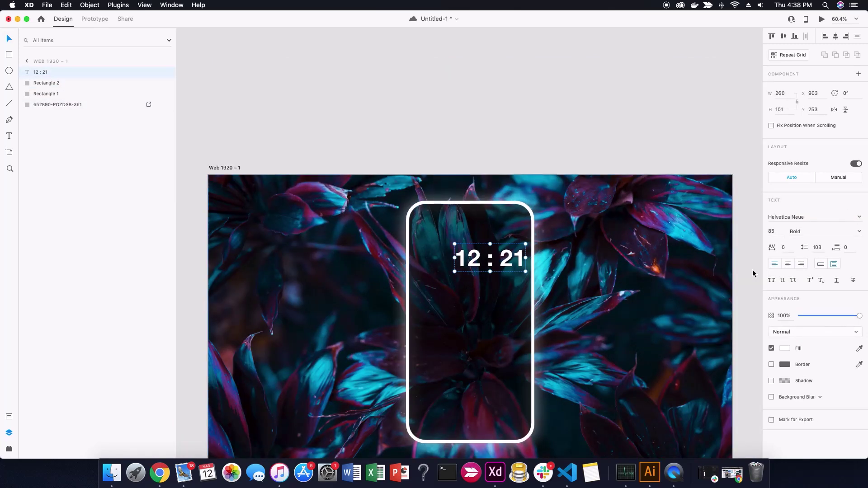
{"action": "key", "text": "Down"}
{"action": "key", "text": "Down"}
{"action": "key", "text": "Down"}
{"action": "key", "text": "Down"}
{"action": "key", "text": "Down"}
{"action": "key", "text": "Down"}
{"action": "key", "text": "Down"}
{"action": "key", "text": "Down"}
{"action": "key", "text": "Down"}
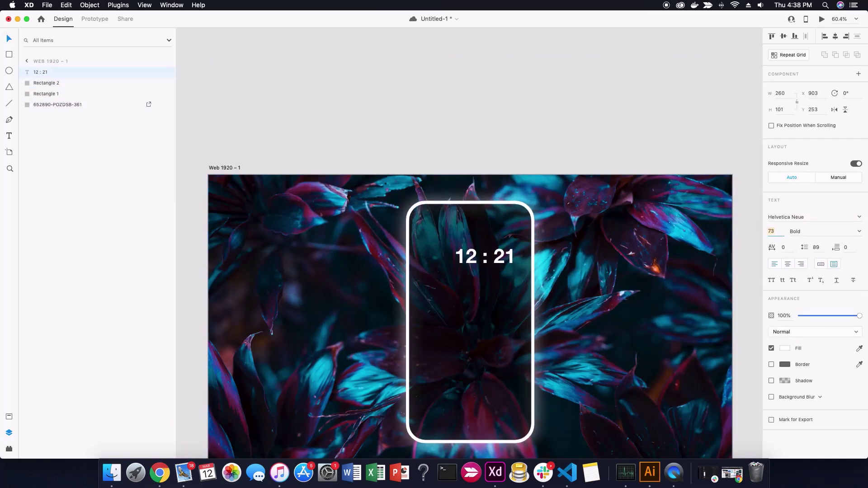
{"action": "key", "text": "Down"}
{"action": "key", "text": "Down"}
{"action": "key", "text": "Down"}
{"action": "scroll", "coordinate": [519, 256], "scroll_direction": "up", "scroll_amount": 3}
{"action": "left_click", "coordinate": [530, 227]}
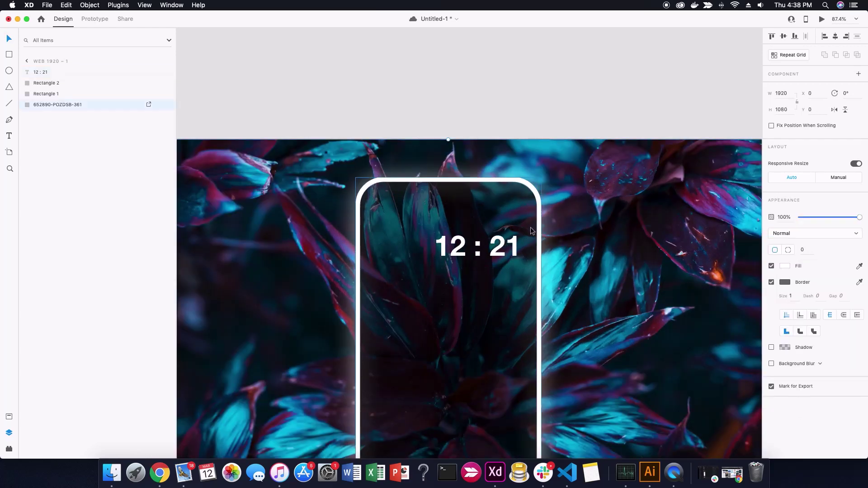
{"action": "scroll", "coordinate": [530, 227], "scroll_direction": "down", "scroll_amount": 5}
{"action": "scroll", "coordinate": [531, 240], "scroll_direction": "up", "scroll_amount": 2}
{"action": "scroll", "coordinate": [532, 240], "scroll_direction": "down", "scroll_amount": 1}
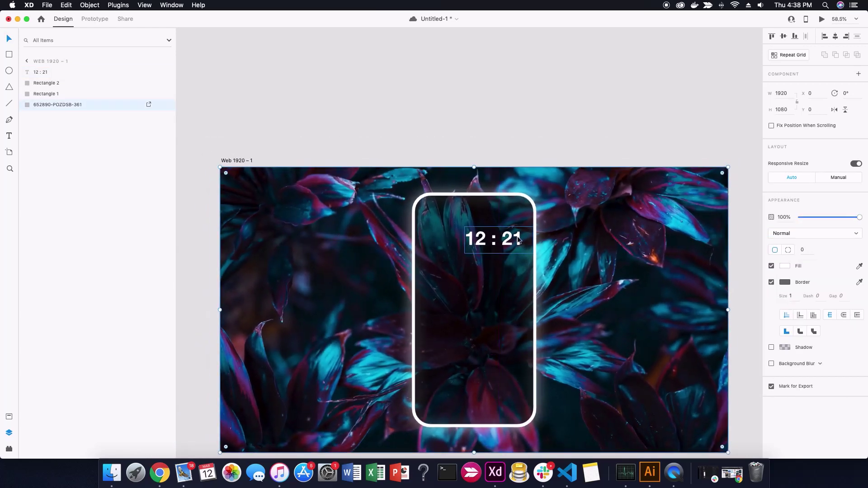
{"action": "left_click", "coordinate": [520, 237]}
{"action": "scroll", "coordinate": [532, 239], "scroll_direction": "up", "scroll_amount": 4}
{"action": "scroll", "coordinate": [527, 239], "scroll_direction": "down", "scroll_amount": 3}
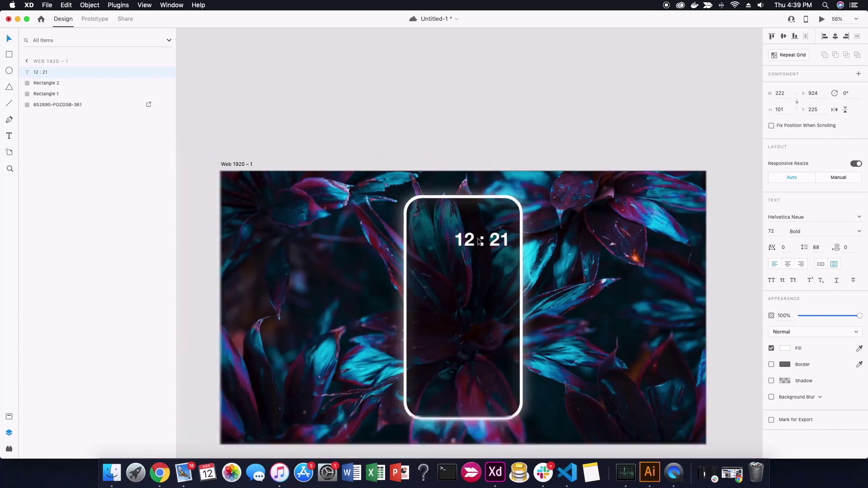
{"action": "scroll", "coordinate": [487, 242], "scroll_direction": "up", "scroll_amount": 2}
{"action": "scroll", "coordinate": [488, 241], "scroll_direction": "up", "scroll_amount": 1}
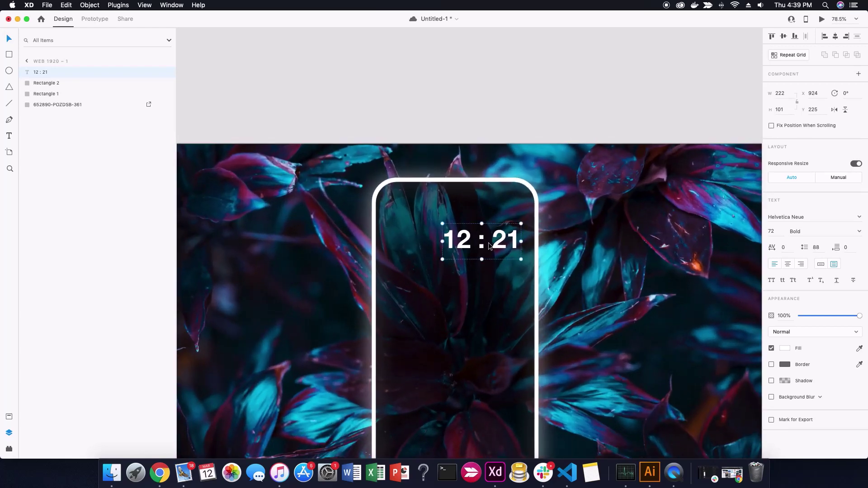
- Copy the clock text below it and change the copy to 'Scattered Clouds'
{"action": "left_click_drag", "start_coordinate": [486, 245], "coordinate": [488, 281]}
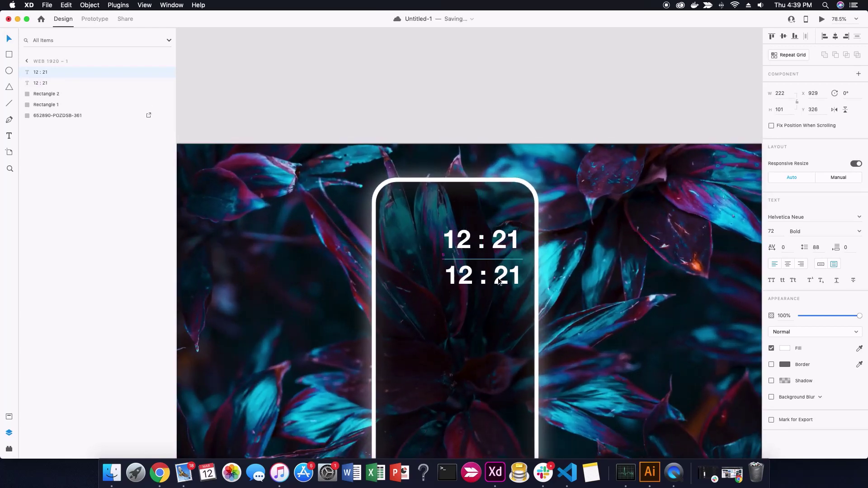
{"action": "double_click", "coordinate": [499, 278]}
{"action": "type", "text": "Sca"}
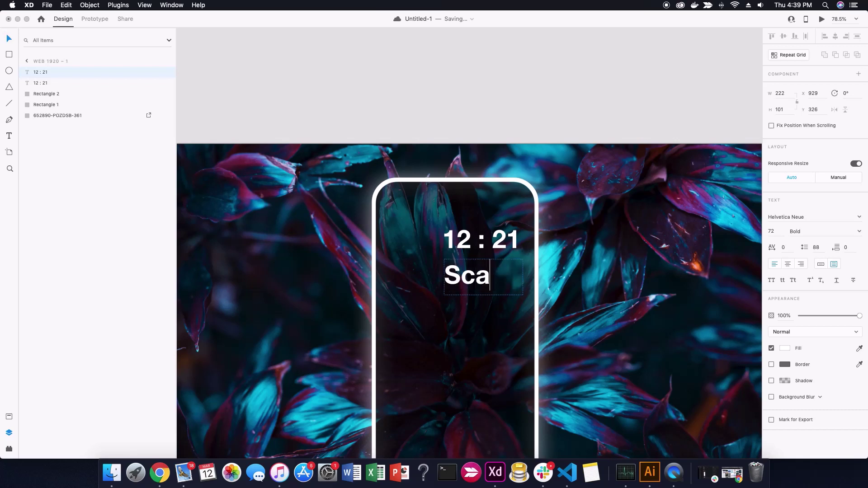
{"action": "type", "text": "ttere"}
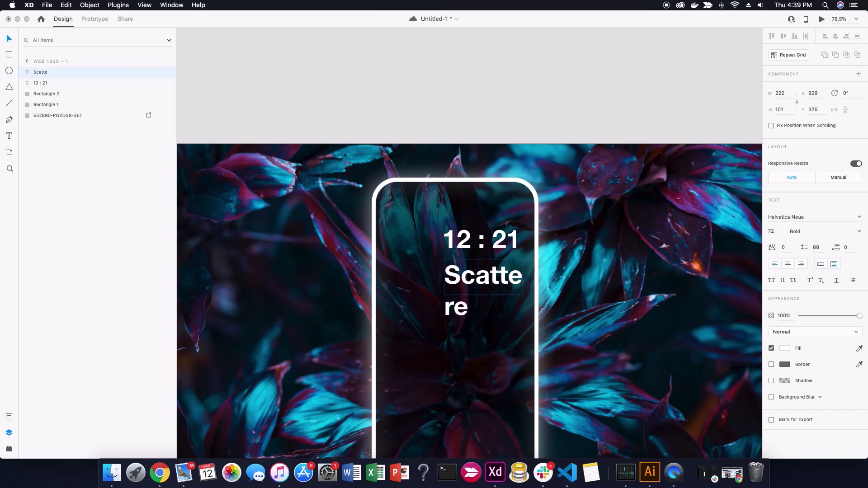
{"action": "type", "text": "d Clo"}
{"action": "key", "text": "BackSpace"}
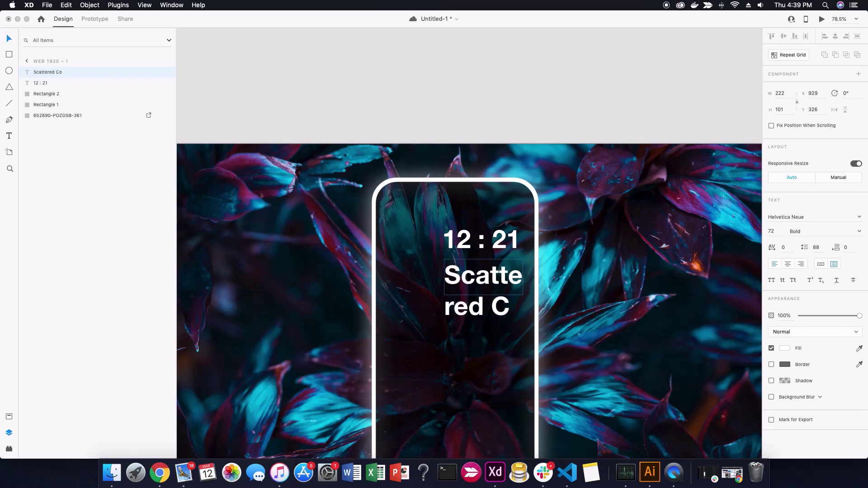
{"action": "type", "text": "louds"}
{"action": "key", "text": "Escape"}
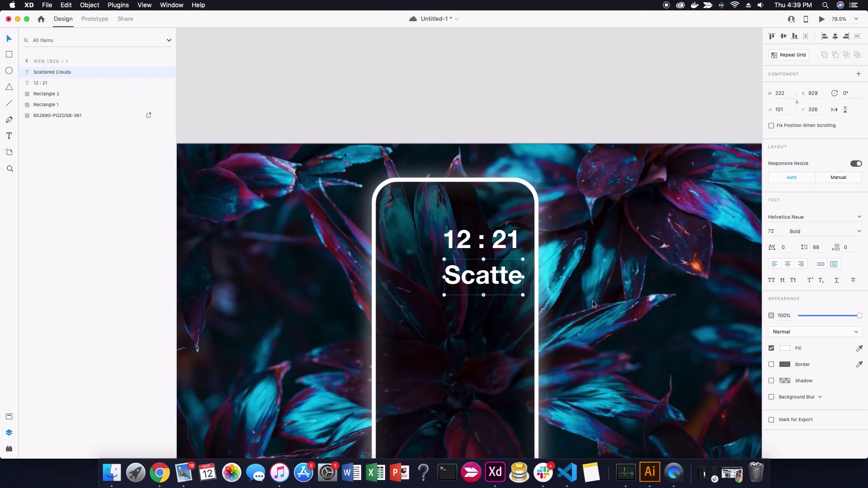
- Set 'Scattered Clouds' to size 21, fit its box, and place it beneath the clock
{"action": "key", "text": "Down"}
{"action": "key", "text": "Down"}
{"action": "key", "text": "Down"}
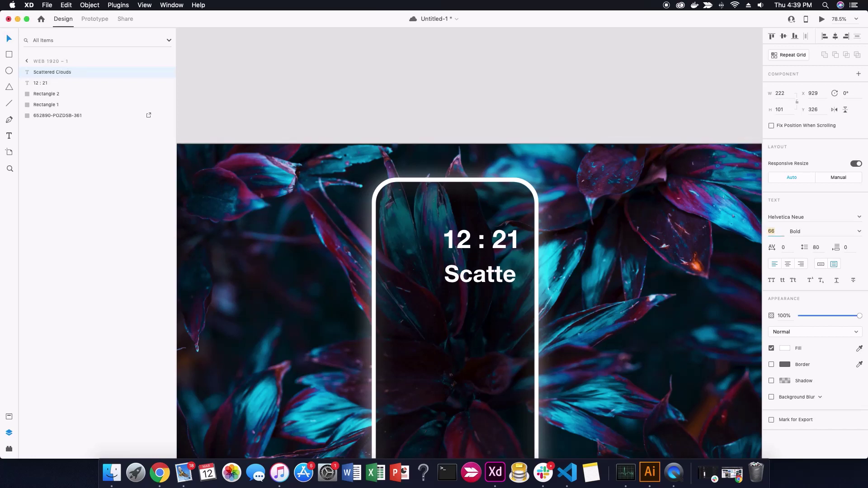
{"action": "key", "text": "Down"}
{"action": "key", "text": "Down"}
{"action": "key", "text": "Down"}
{"action": "key", "text": "Down"}
{"action": "key", "text": "Down"}
{"action": "key", "text": "Down"}
{"action": "key", "text": "Down"}
{"action": "key", "text": "Down"}
{"action": "key", "text": "Down"}
{"action": "key", "text": "Down"}
{"action": "key", "text": "Down"}
{"action": "key", "text": "Down"}
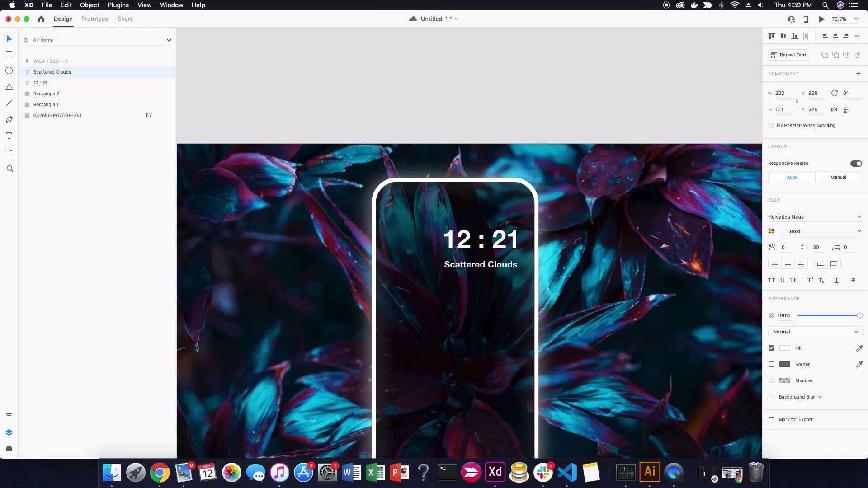
{"action": "key", "text": "Down"}
{"action": "key", "text": "Down"}
{"action": "key", "text": "Down"}
{"action": "key", "text": "Down"}
{"action": "key", "text": "Down"}
{"action": "key", "text": "Down"}
{"action": "key", "text": "Down"}
{"action": "key", "text": "Down"}
{"action": "key", "text": "Down"}
{"action": "key", "text": "Up"}
{"action": "key", "text": "Up"}
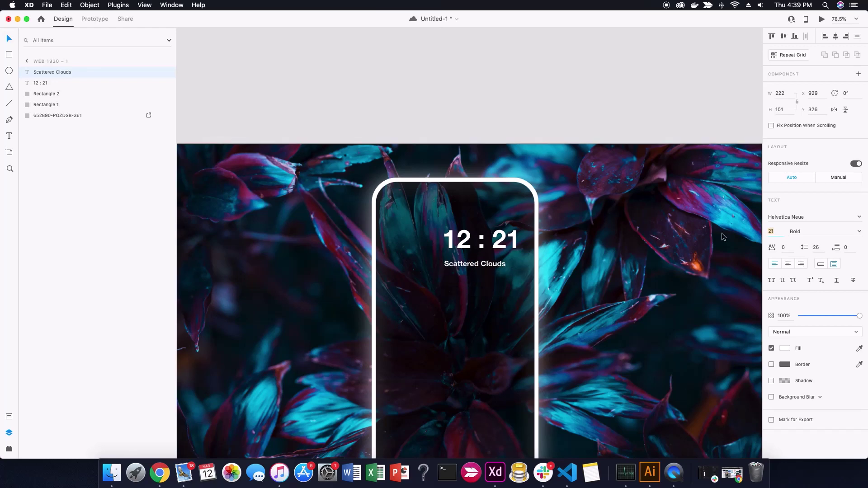
{"action": "scroll", "coordinate": [507, 266], "scroll_direction": "up", "scroll_amount": 3}
{"action": "double_click", "coordinate": [473, 271]}
{"action": "left_click_drag", "start_coordinate": [473, 272], "coordinate": [473, 270]}
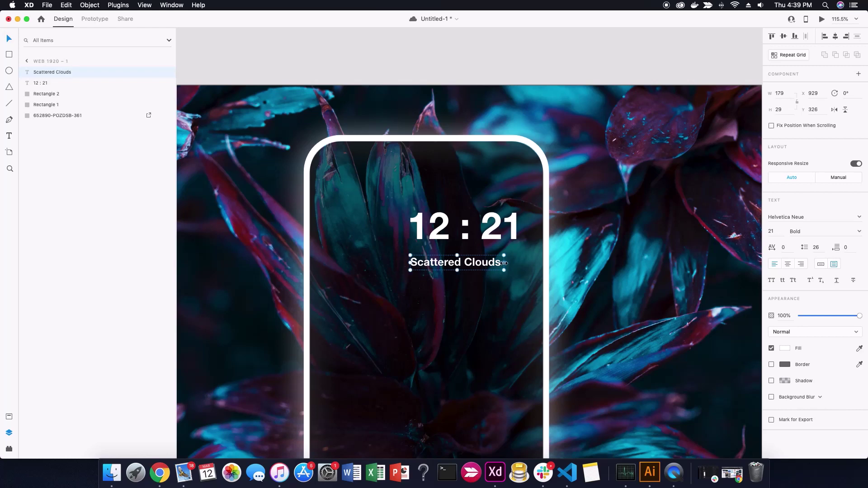
{"action": "left_click_drag", "start_coordinate": [457, 265], "coordinate": [459, 264]}
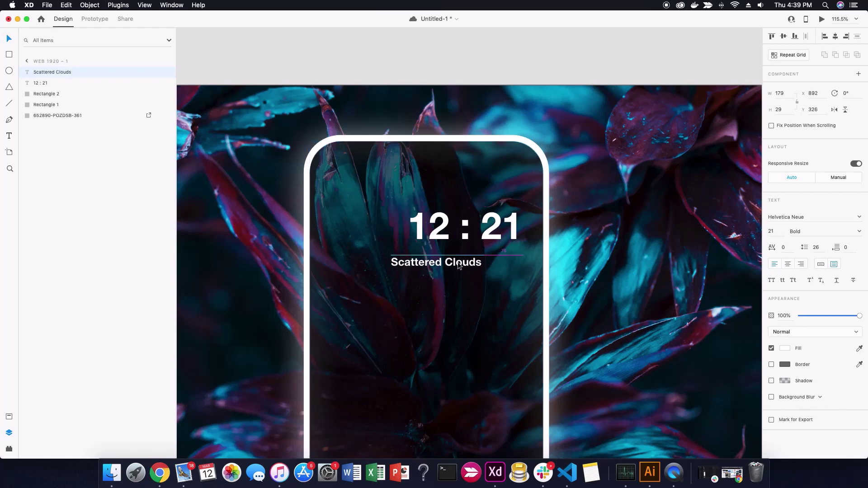
- Switch to Chrome to view Pinterest lock-screen designs
{"action": "left_click", "coordinate": [478, 287]}
{"action": "scroll", "coordinate": [487, 295], "scroll_direction": "down", "scroll_amount": 5}
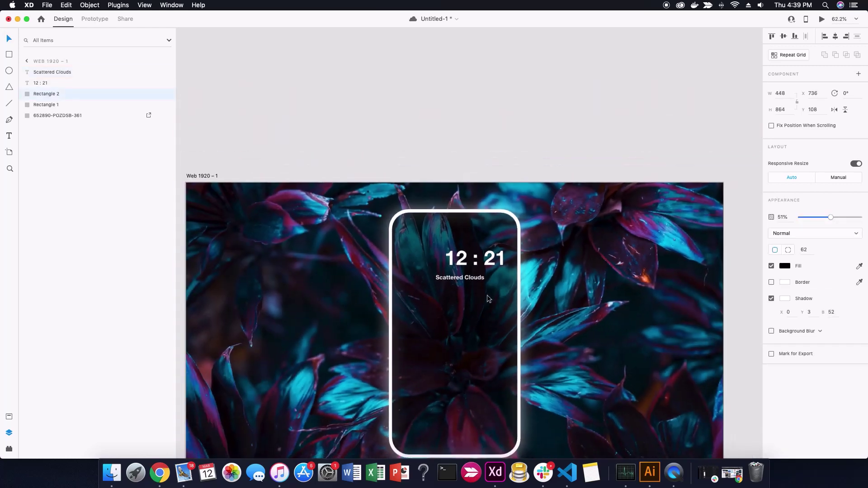
{"action": "left_click", "coordinate": [146, 457]}
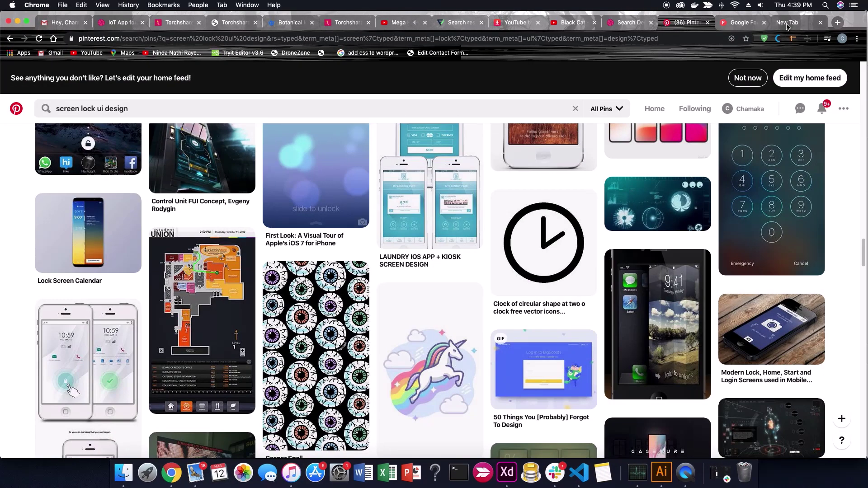
- Search Flaticon for moon icons and browse the results
{"action": "left_click", "coordinate": [457, 23]}
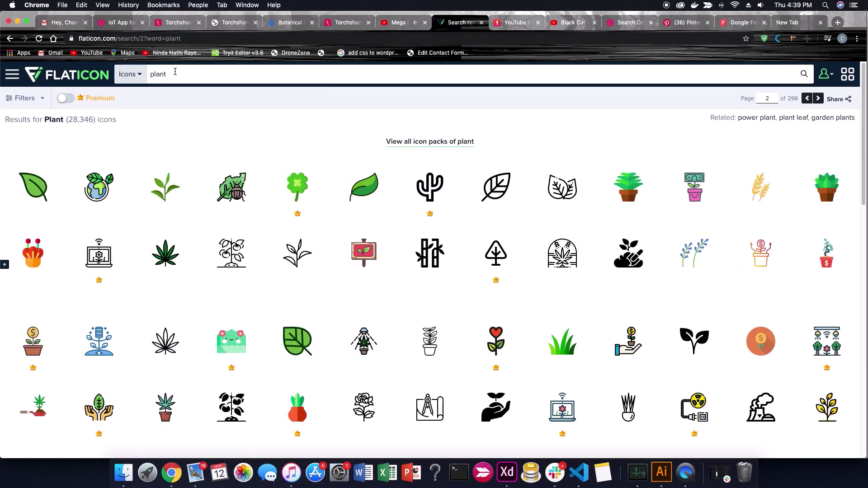
{"action": "type", "text": "moon"}
{"action": "key", "text": "Return"}
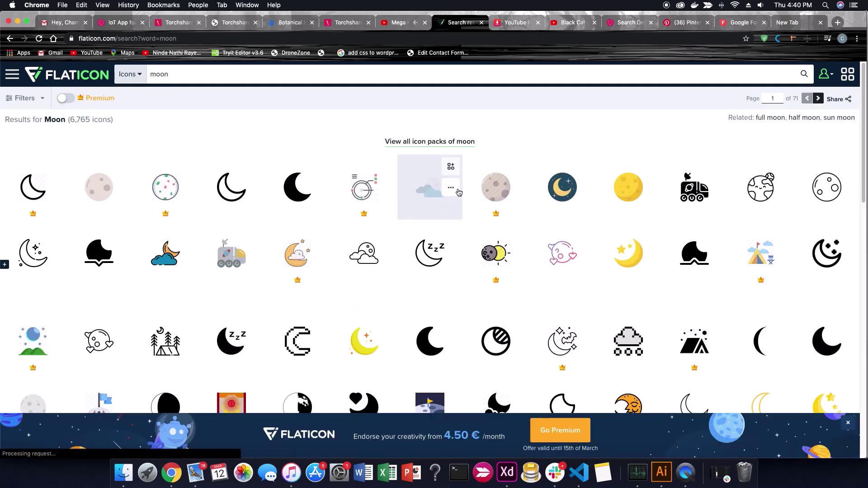
{"action": "scroll", "coordinate": [452, 190], "scroll_direction": "down", "scroll_amount": 2}
{"action": "scroll", "coordinate": [459, 194], "scroll_direction": "down", "scroll_amount": 2}
{"action": "scroll", "coordinate": [459, 193], "scroll_direction": "down", "scroll_amount": 1}
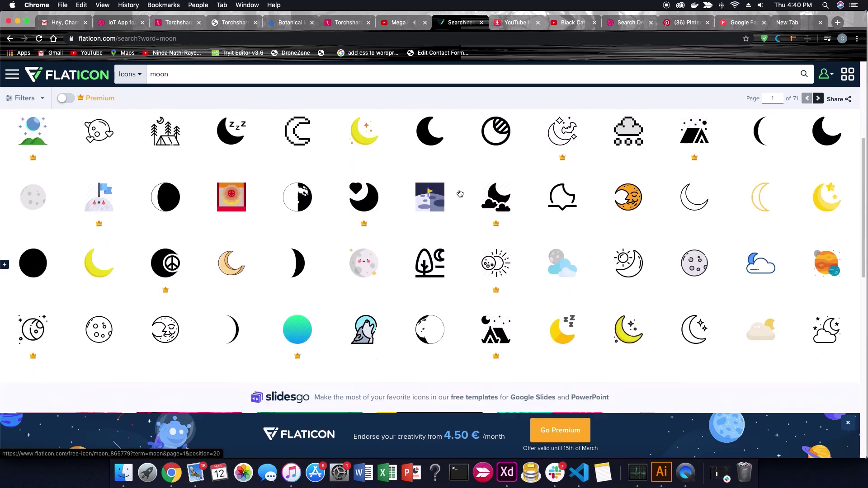
{"action": "scroll", "coordinate": [460, 194], "scroll_direction": "down", "scroll_amount": 1}
{"action": "scroll", "coordinate": [459, 193], "scroll_direction": "up", "scroll_amount": 6}
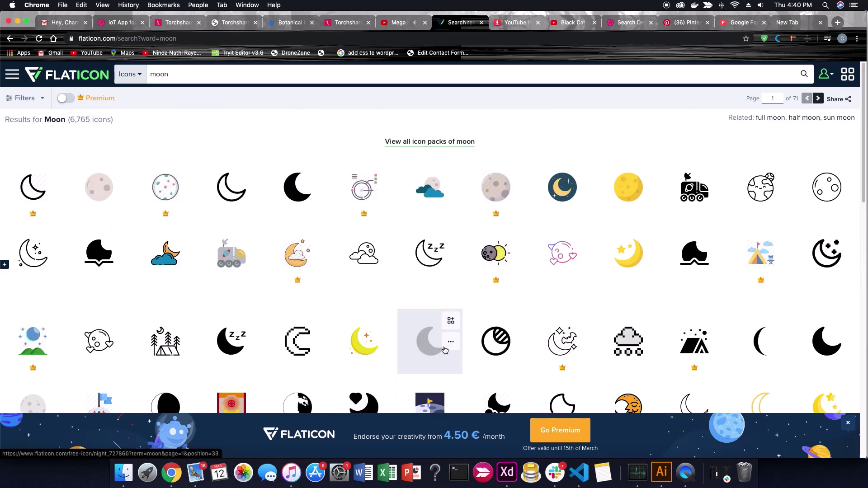
- Download the Half Moon cloud icon as a free SVG, half-moon.svg
{"action": "left_click", "coordinate": [166, 254]}
{"action": "scroll", "coordinate": [498, 153], "scroll_direction": "down", "scroll_amount": 2}
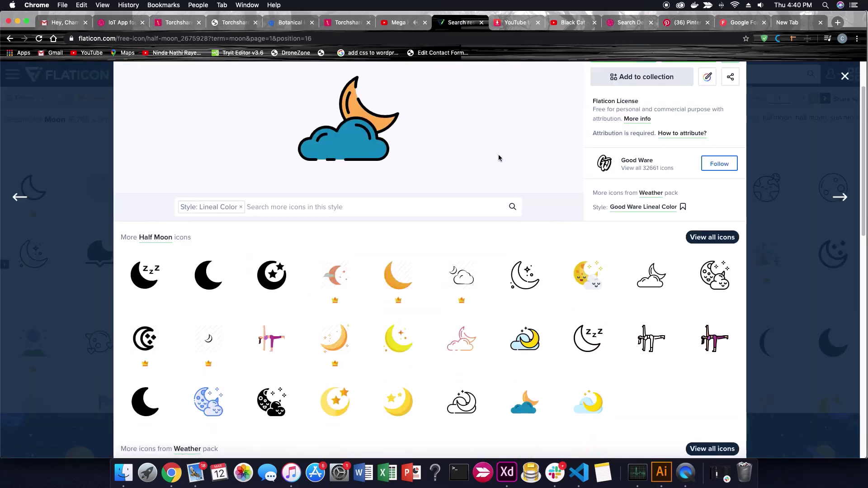
{"action": "scroll", "coordinate": [498, 146], "scroll_direction": "down", "scroll_amount": 2}
{"action": "scroll", "coordinate": [499, 150], "scroll_direction": "down", "scroll_amount": 6}
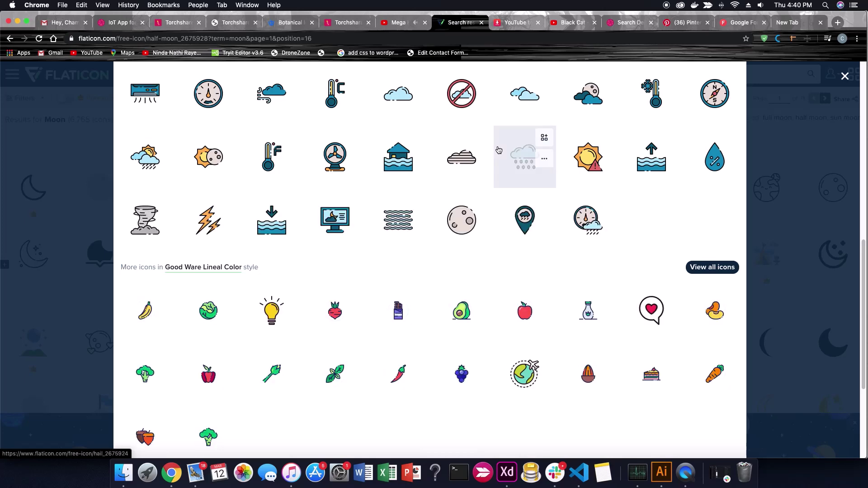
{"action": "scroll", "coordinate": [497, 149], "scroll_direction": "up", "scroll_amount": 2}
{"action": "scroll", "coordinate": [498, 149], "scroll_direction": "up", "scroll_amount": 8}
{"action": "left_click", "coordinate": [670, 121]}
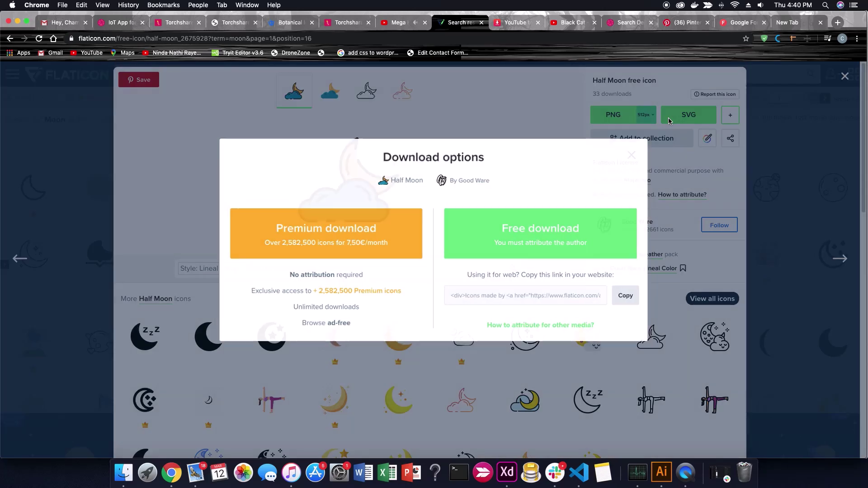
{"action": "left_click", "coordinate": [540, 233]}
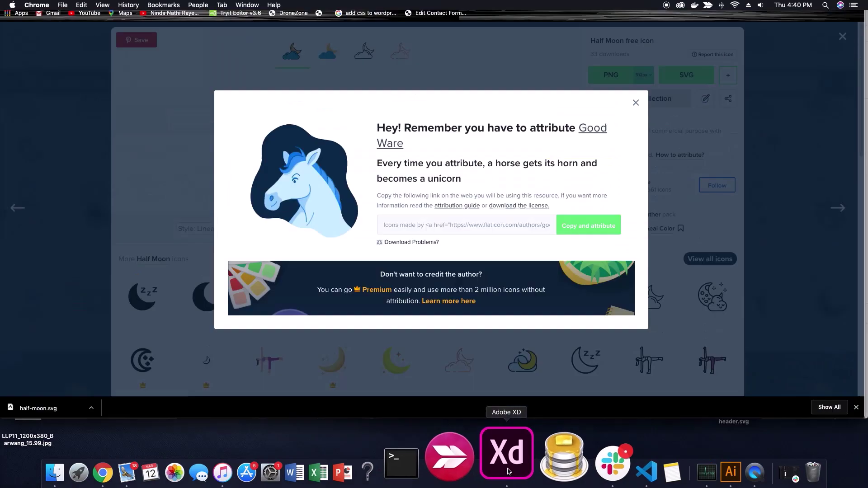
{"action": "left_click", "coordinate": [506, 472]}
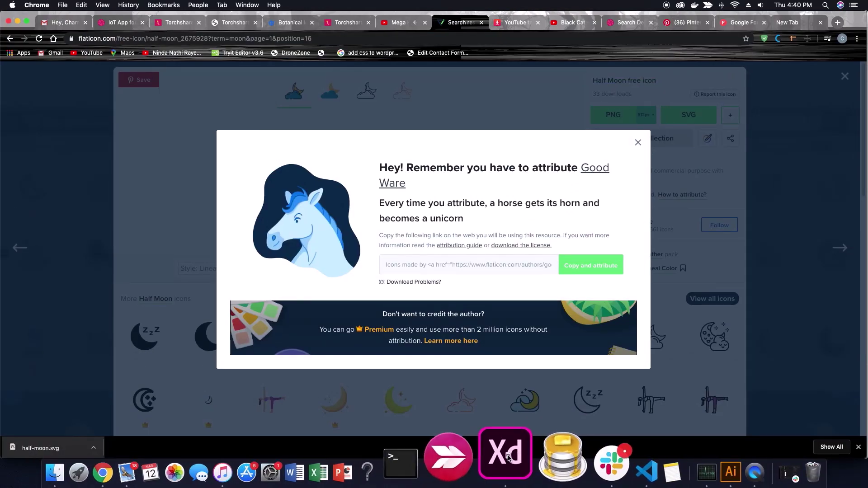
- Import half-moon.svg into the design and resize it to a small icon
{"action": "left_click", "coordinate": [507, 457]}
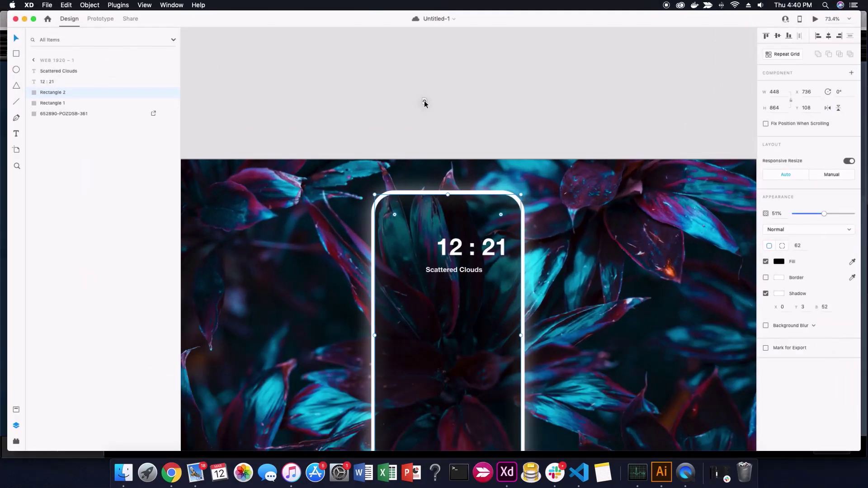
{"action": "left_click_drag", "start_coordinate": [473, 289], "coordinate": [424, 102]}
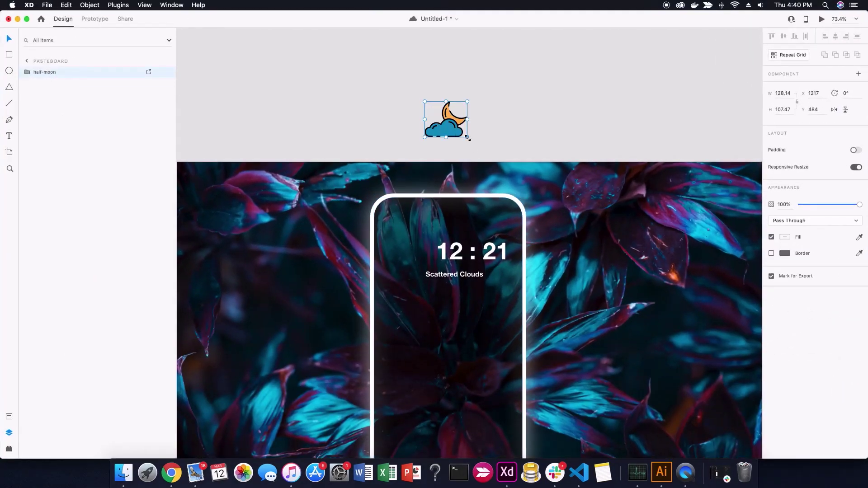
{"action": "left_click_drag", "start_coordinate": [468, 138], "coordinate": [451, 124]}
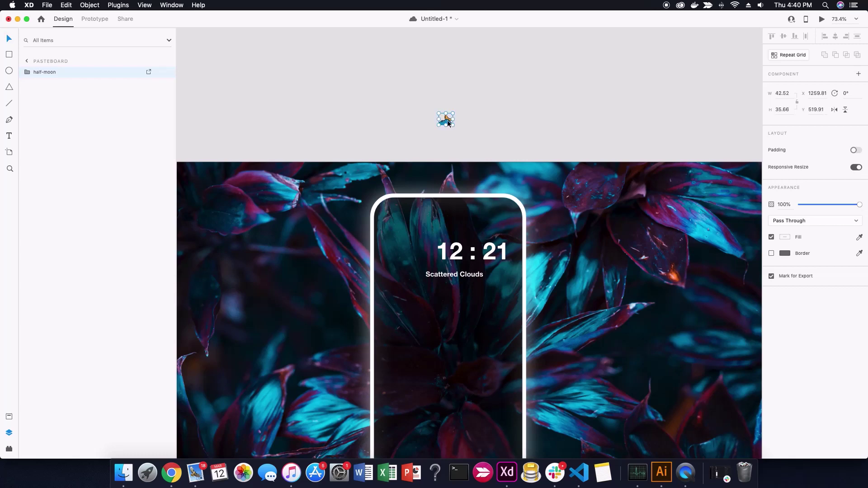
{"action": "scroll", "coordinate": [519, 269], "scroll_direction": "up", "scroll_amount": 5}
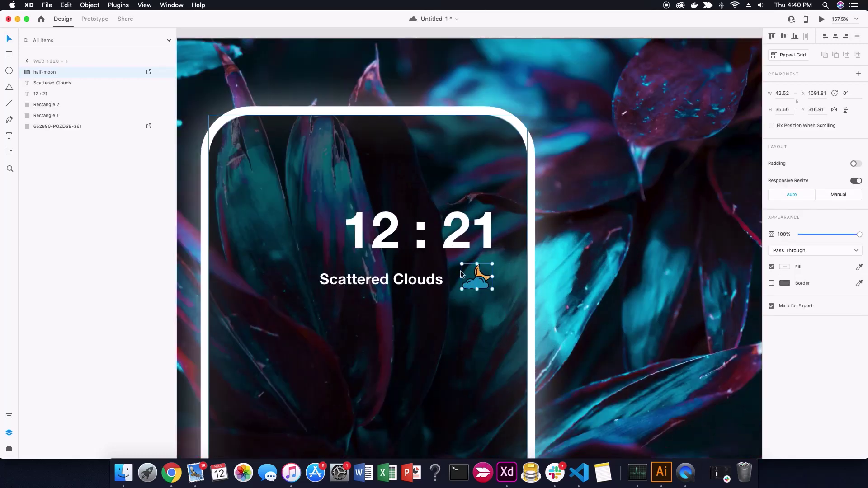
{"action": "left_click", "coordinate": [482, 289]}
{"action": "left_click_drag", "start_coordinate": [492, 288], "coordinate": [484, 294]}
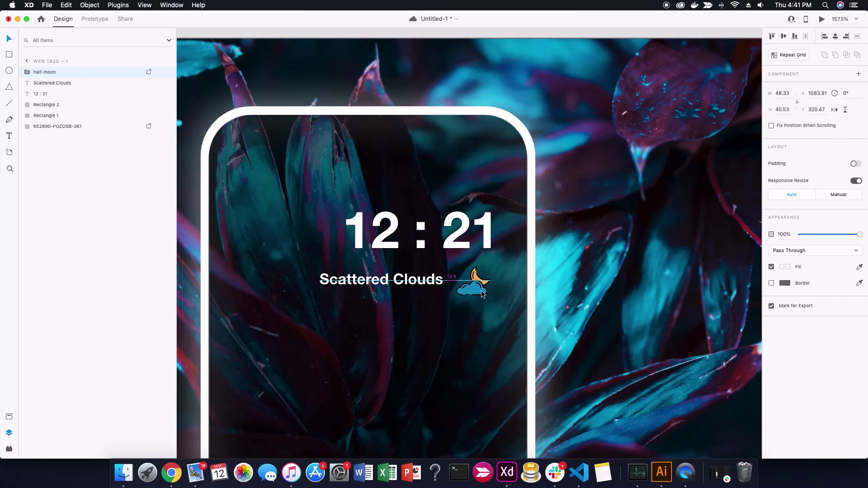
- Add a vertical guide at the icon's edge, placing it beside Scattered Clouds
{"action": "scroll", "coordinate": [482, 294], "scroll_direction": "down", "scroll_amount": 5}
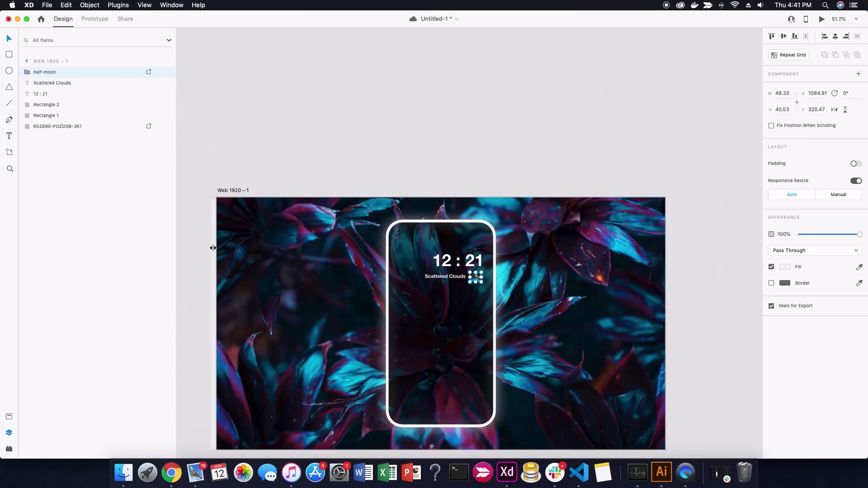
{"action": "left_click_drag", "start_coordinate": [216, 281], "coordinate": [482, 286]}
{"action": "scroll", "coordinate": [487, 279], "scroll_direction": "up", "scroll_amount": 5}
{"action": "left_click", "coordinate": [444, 272]}
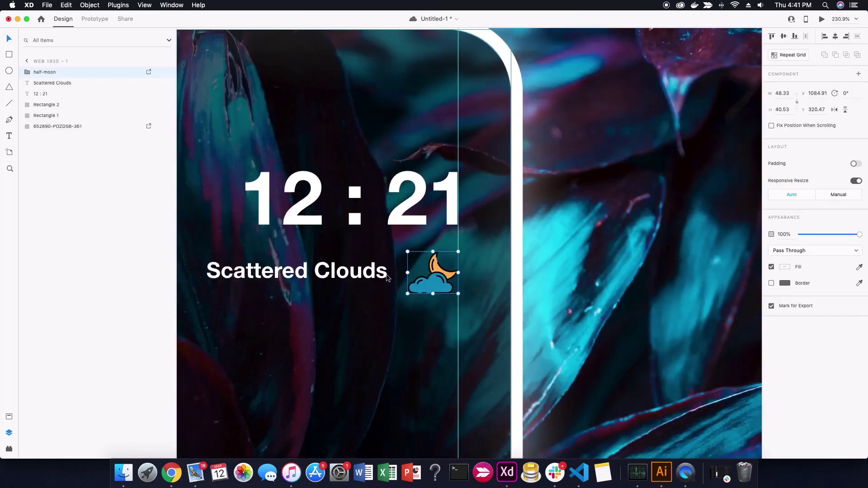
{"action": "scroll", "coordinate": [443, 273], "scroll_direction": "down", "scroll_amount": 3}
{"action": "scroll", "coordinate": [442, 273], "scroll_direction": "down", "scroll_amount": 3}
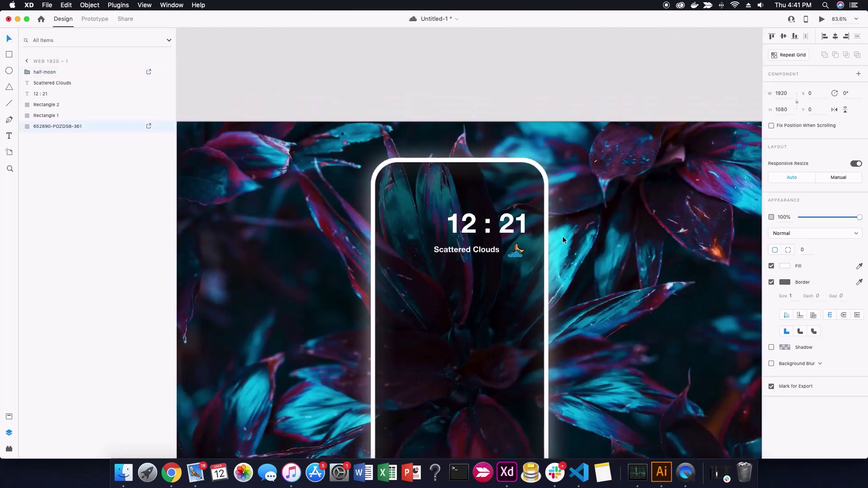
{"action": "scroll", "coordinate": [443, 273], "scroll_direction": "down", "scroll_amount": 2}
{"action": "scroll", "coordinate": [433, 245], "scroll_direction": "up", "scroll_amount": 4}
{"action": "left_click", "coordinate": [433, 244]}
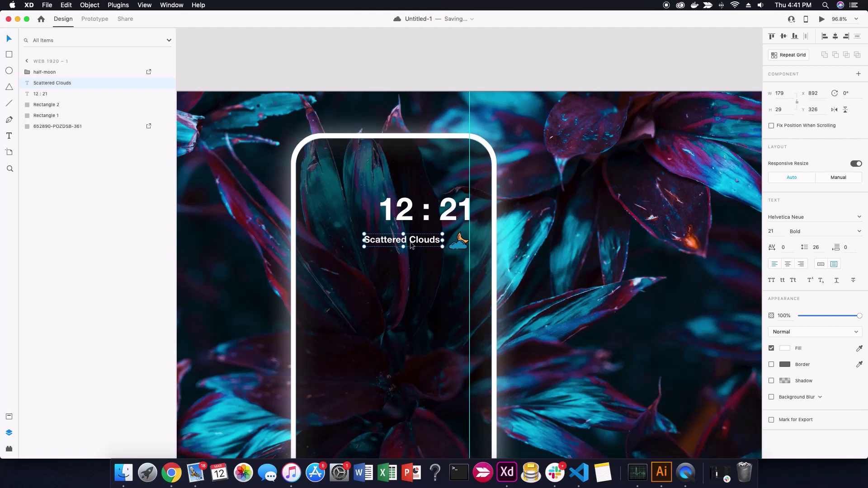
- Duplicate Scattered Clouds below itself, change it to 21, and narrow its box
{"action": "left_click_drag", "start_coordinate": [411, 246], "coordinate": [416, 240]}
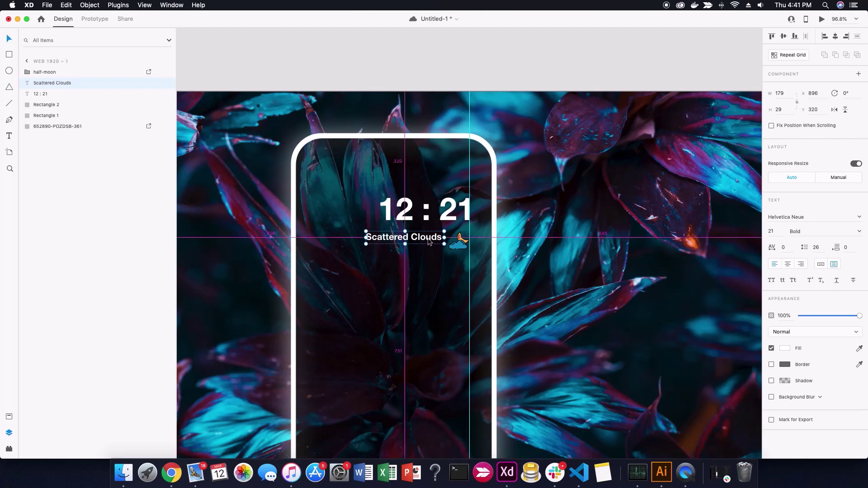
{"action": "left_click_drag", "start_coordinate": [429, 242], "coordinate": [435, 248]}
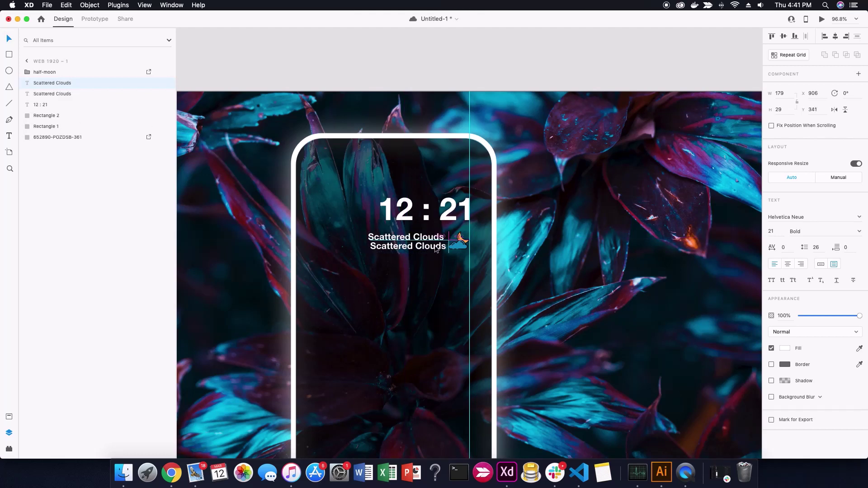
{"action": "double_click", "coordinate": [433, 248]}
{"action": "type", "text": "21"}
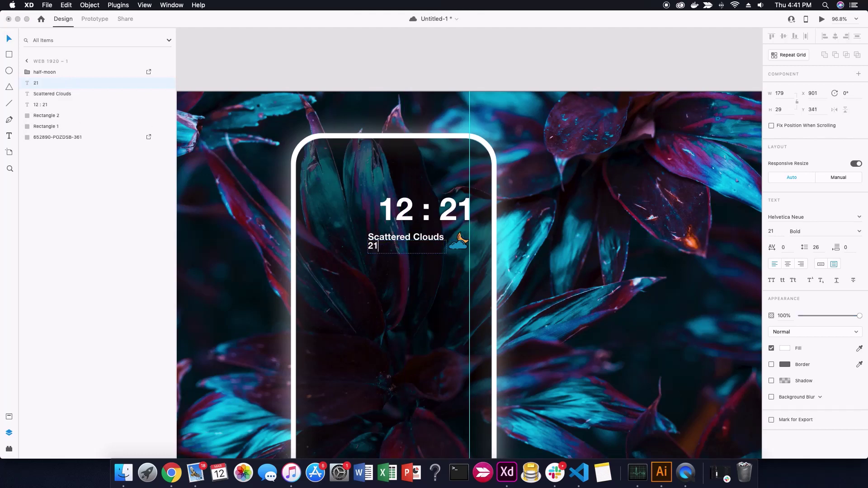
{"action": "key", "text": "Escape"}
{"action": "scroll", "coordinate": [413, 252], "scroll_direction": "up", "scroll_amount": 3}
{"action": "mouse_move", "coordinate": [461, 240]}
{"action": "left_mouse_down"}
{"action": "mouse_move", "coordinate": [384, 239]}
{"action": "mouse_move", "coordinate": [445, 249]}
{"action": "left_mouse_up"}
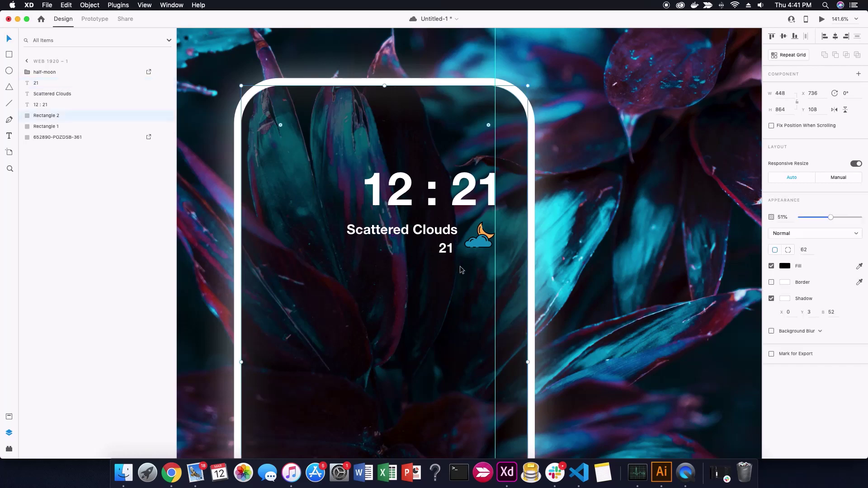
- Duplicate 21 as a period and raise it beside 21 as a degree dot
{"action": "scroll", "coordinate": [459, 258], "scroll_direction": "up", "scroll_amount": 3}
{"action": "left_click_drag", "start_coordinate": [443, 248], "coordinate": [449, 271]}
{"action": "double_click", "coordinate": [450, 267]}
{"action": "type", "text": "."}
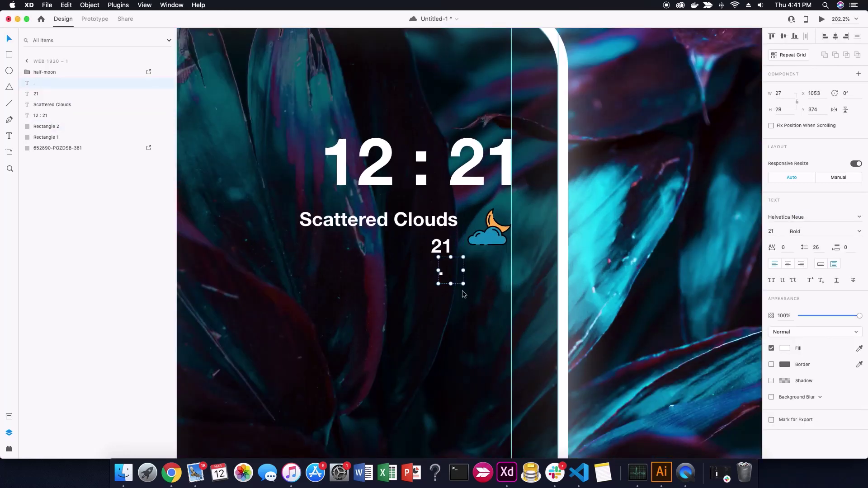
{"action": "scroll", "coordinate": [446, 267], "scroll_direction": "up", "scroll_amount": 5}
{"action": "left_click_drag", "start_coordinate": [435, 273], "coordinate": [453, 228]}
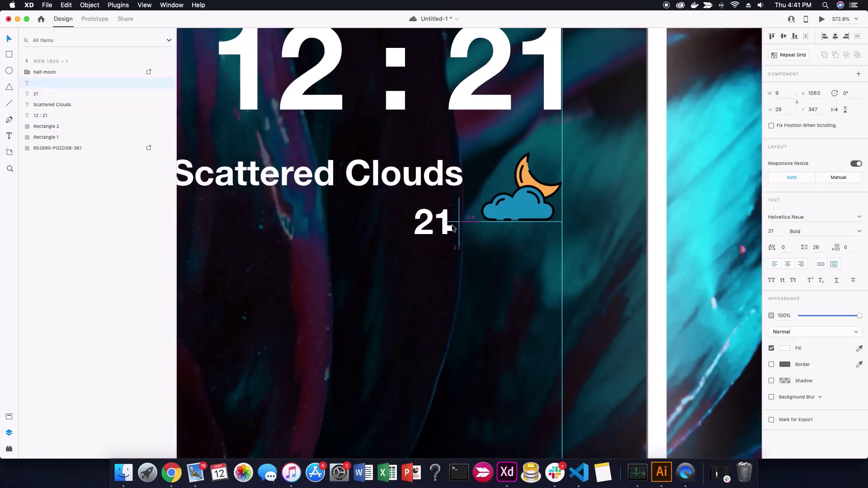
{"action": "scroll", "coordinate": [482, 243], "scroll_direction": "down", "scroll_amount": 5}
{"action": "scroll", "coordinate": [481, 236], "scroll_direction": "up", "scroll_amount": 4}
- Select the half-moon icon and phone frame to check the weather layout
{"action": "left_click", "coordinate": [513, 235]}
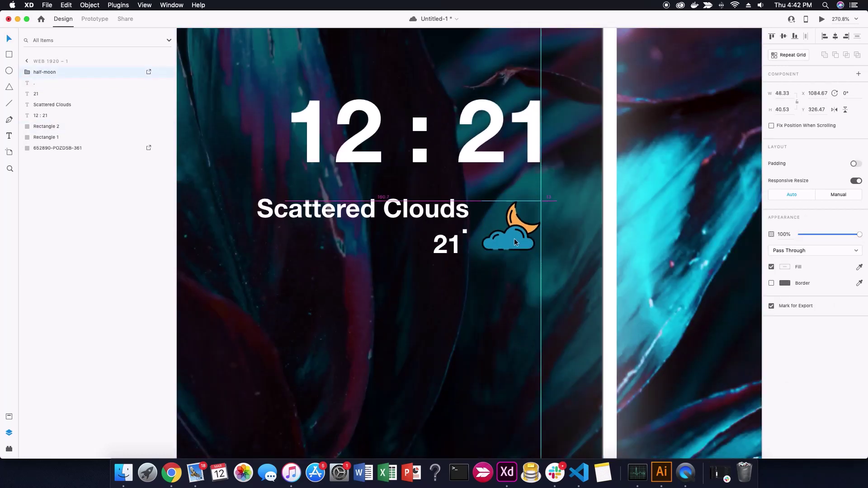
{"action": "left_click", "coordinate": [554, 253]}
{"action": "scroll", "coordinate": [438, 227], "scroll_direction": "down", "scroll_amount": 5}
{"action": "scroll", "coordinate": [497, 239], "scroll_direction": "down", "scroll_amount": 3}
{"action": "scroll", "coordinate": [527, 247], "scroll_direction": "up", "scroll_amount": 3}
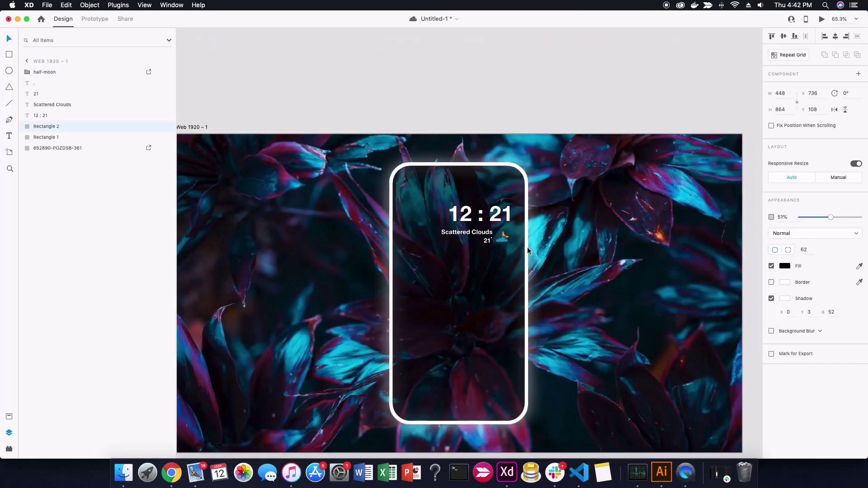
{"action": "scroll", "coordinate": [527, 247], "scroll_direction": "down", "scroll_amount": 3}
{"action": "scroll", "coordinate": [527, 242], "scroll_direction": "up", "scroll_amount": 3}
{"action": "scroll", "coordinate": [525, 239], "scroll_direction": "up", "scroll_amount": 3}
{"action": "scroll", "coordinate": [525, 239], "scroll_direction": "up", "scroll_amount": 1}
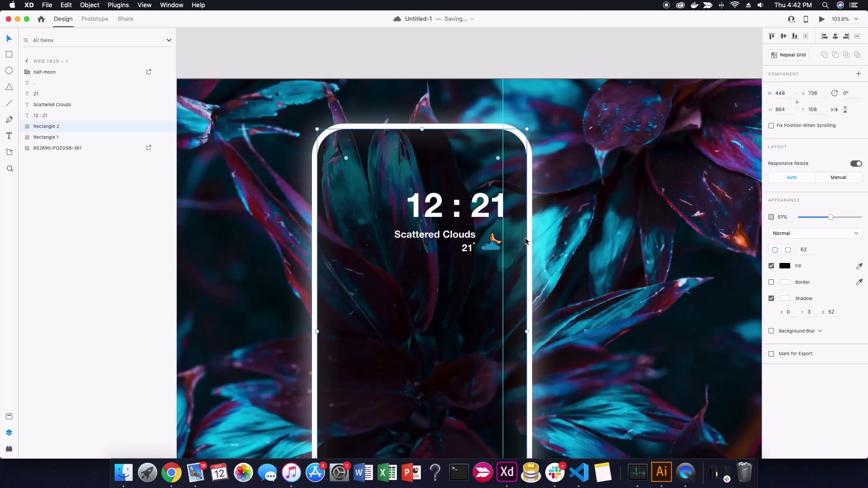
- Duplicate Scattered Clouds lower down and retype it as Monday
{"action": "left_click", "coordinate": [456, 232]}
{"action": "left_click_drag", "start_coordinate": [456, 233], "coordinate": [483, 275]}
{"action": "double_click", "coordinate": [461, 271]}
{"action": "type", "text": "monda"}
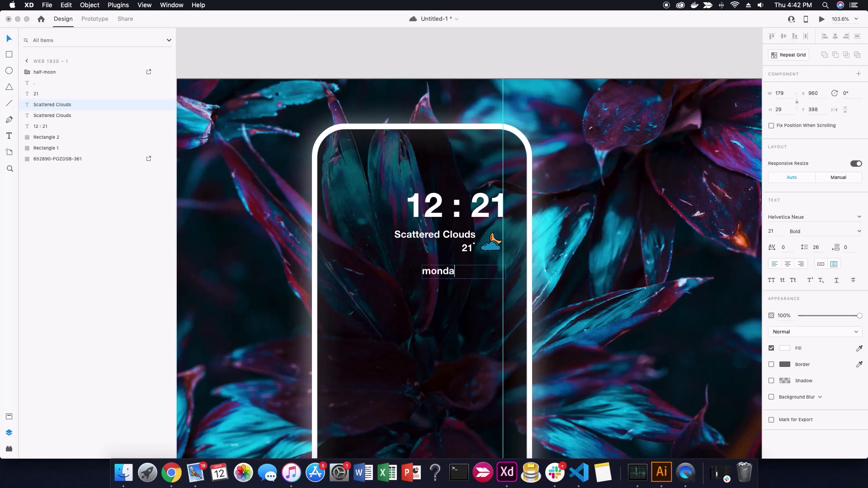
{"action": "type", "text": "y"}
{"action": "left_click", "coordinate": [436, 283]}
{"action": "key", "text": "Escape"}
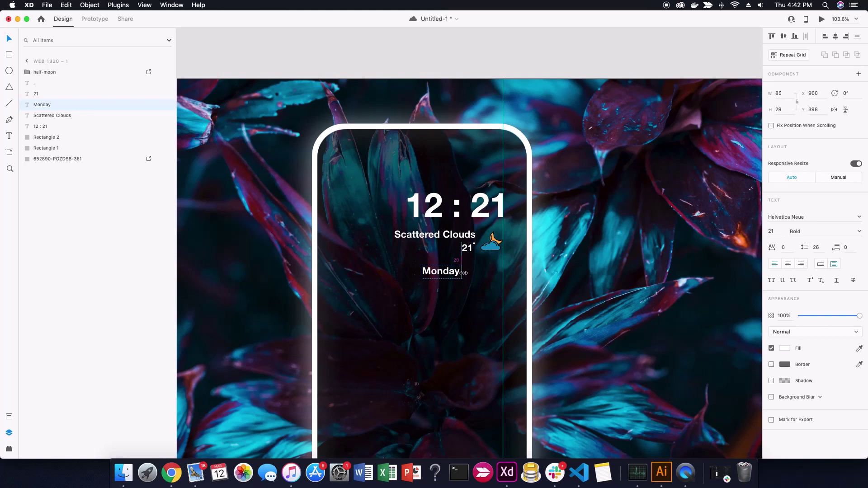
- Edit the Monday. 03 line, copy it downward, and shift it right
{"action": "double_click", "coordinate": [465, 275]}
{"action": "type", "text": ", 03"}
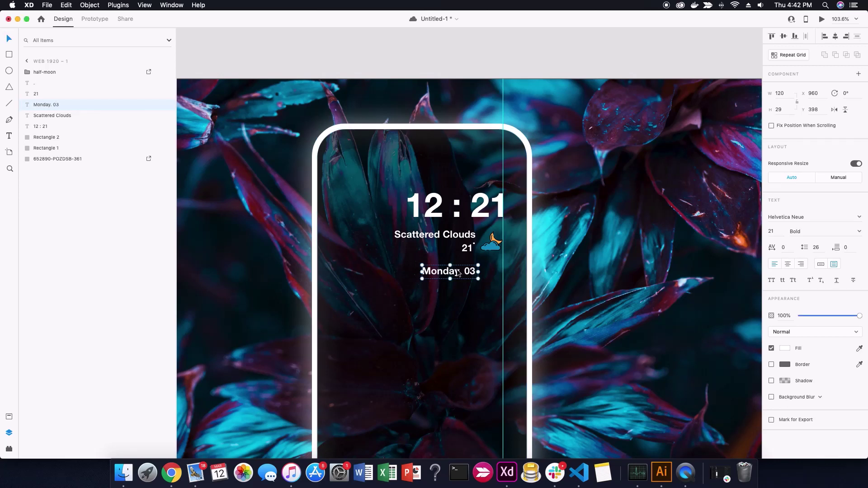
{"action": "mouse_move", "coordinate": [458, 273]}
{"action": "left_mouse_down"}
{"action": "mouse_move", "coordinate": [478, 274]}
{"action": "mouse_move", "coordinate": [484, 289]}
{"action": "left_mouse_up"}
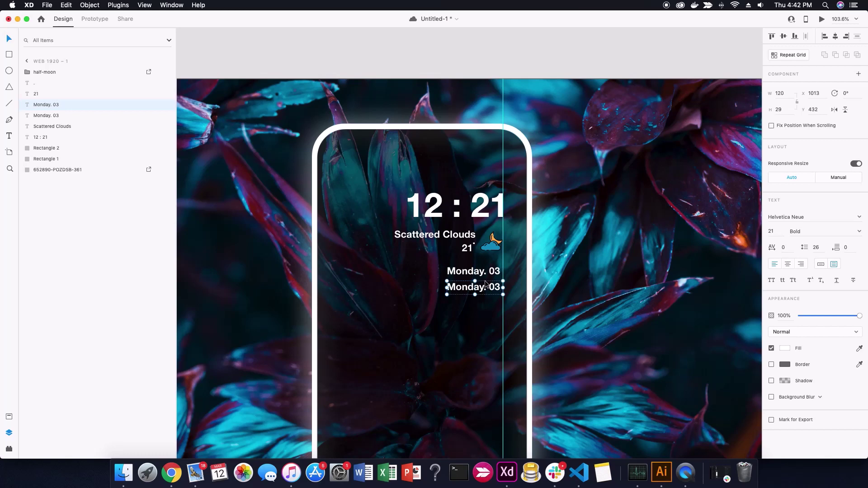
{"action": "left_click", "coordinate": [486, 273]}
{"action": "scroll", "coordinate": [497, 275], "scroll_direction": "up", "scroll_amount": 5}
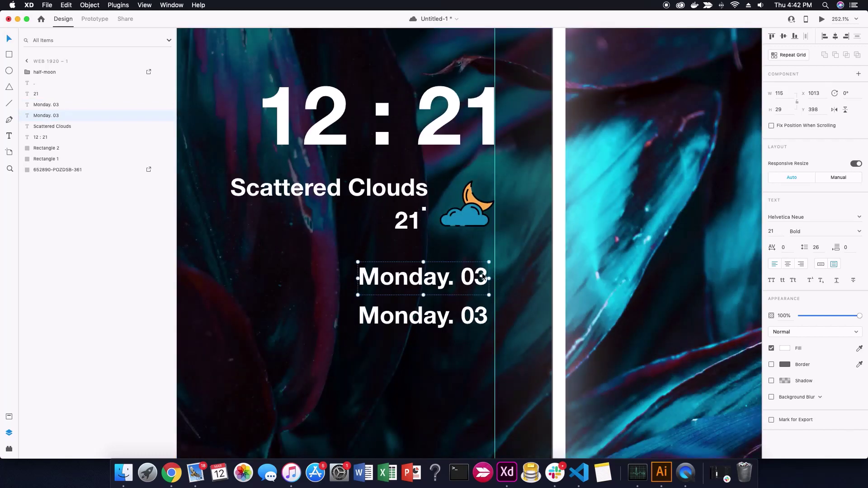
{"action": "left_click_drag", "start_coordinate": [483, 276], "coordinate": [489, 277]}
- Change the lower copy to June 2020 and align it under Monday. 03
{"action": "double_click", "coordinate": [485, 319]}
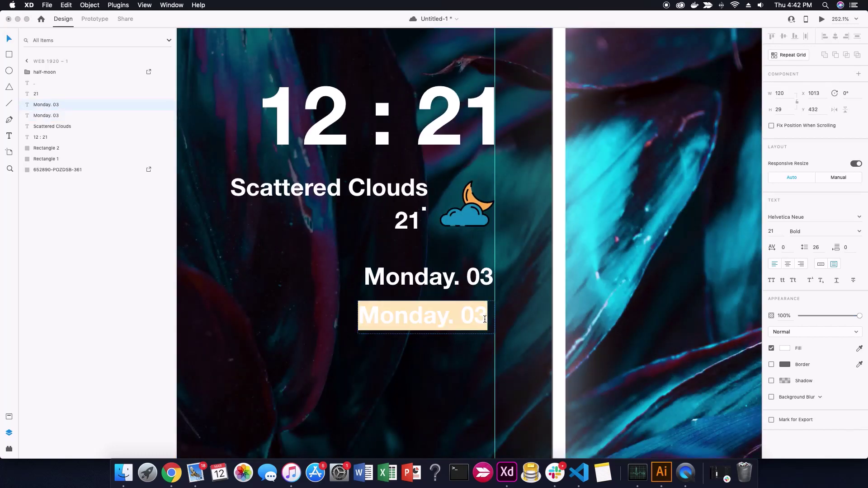
{"action": "type", "text": "June 2020"}
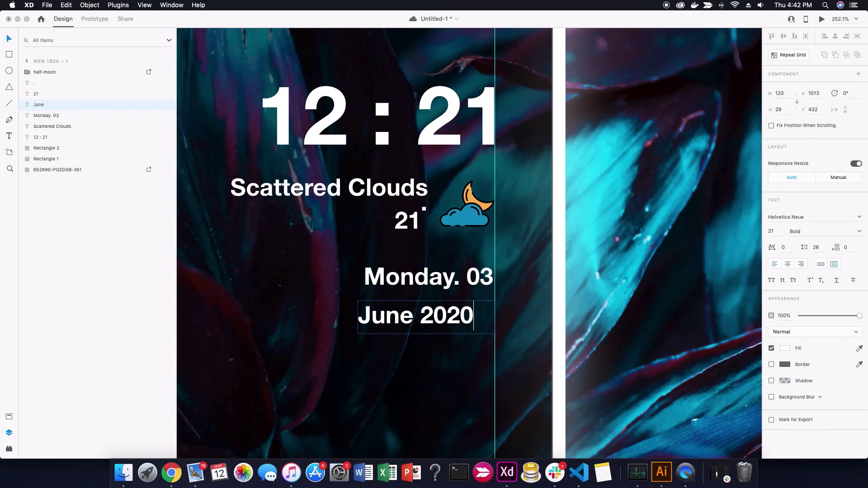
{"action": "key", "text": "Escape"}
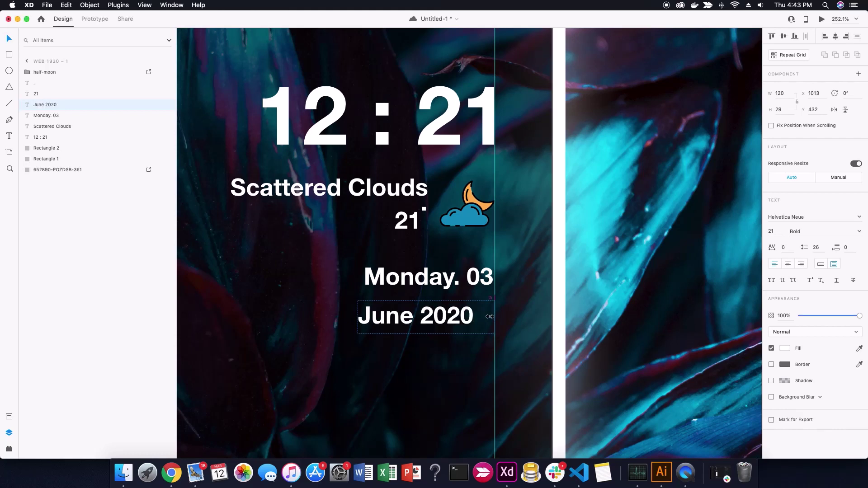
{"action": "left_click_drag", "start_coordinate": [472, 321], "coordinate": [490, 317]}
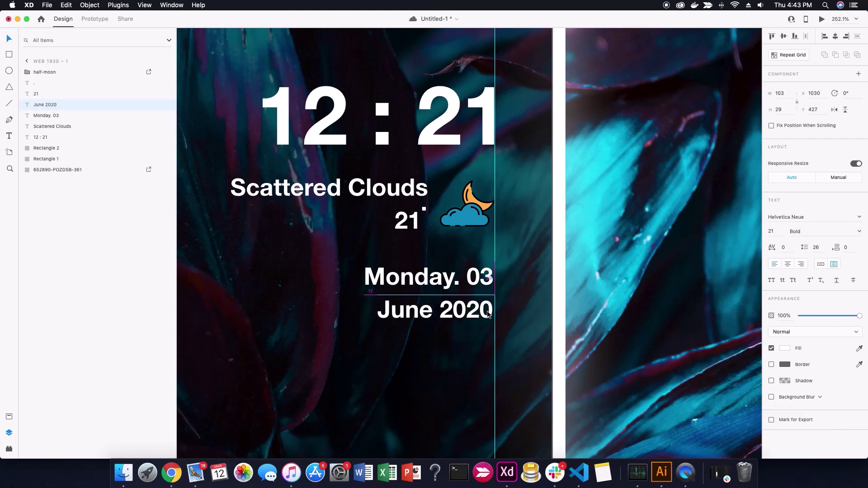
{"action": "scroll", "coordinate": [511, 326], "scroll_direction": "down", "scroll_amount": 3}
{"action": "scroll", "coordinate": [514, 330], "scroll_direction": "down", "scroll_amount": 2}
- Edit the clock to read 12:21pm without spaces and widen its text box
{"action": "left_click", "coordinate": [475, 208]}
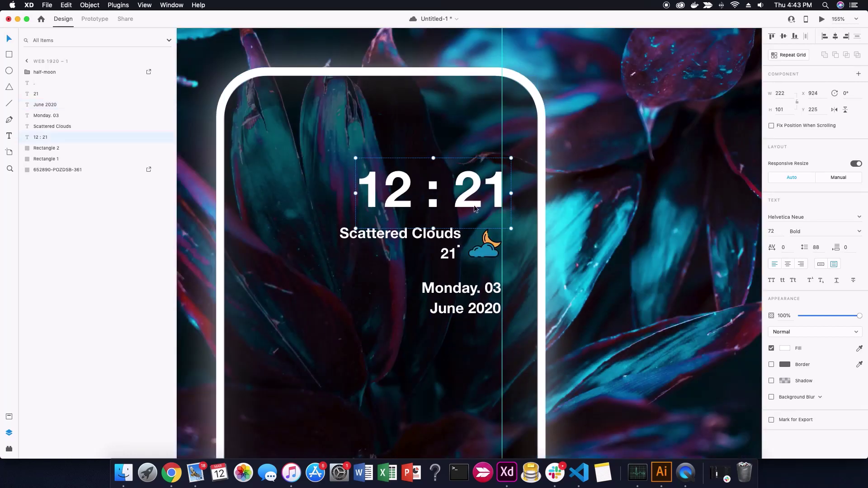
{"action": "mouse_move", "coordinate": [474, 208]}
{"action": "left_mouse_down"}
{"action": "mouse_move", "coordinate": [473, 194]}
{"action": "mouse_move", "coordinate": [439, 181]}
{"action": "left_mouse_up"}
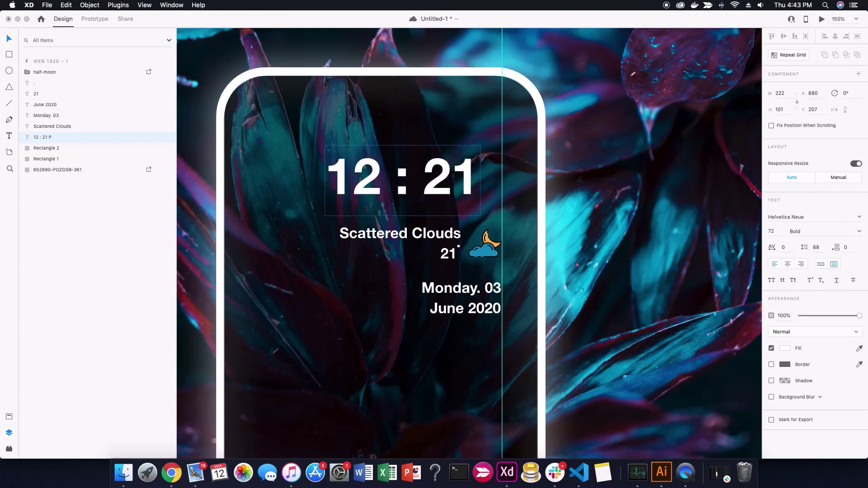
{"action": "key", "text": "Return"}
{"action": "type", "text": "p"}
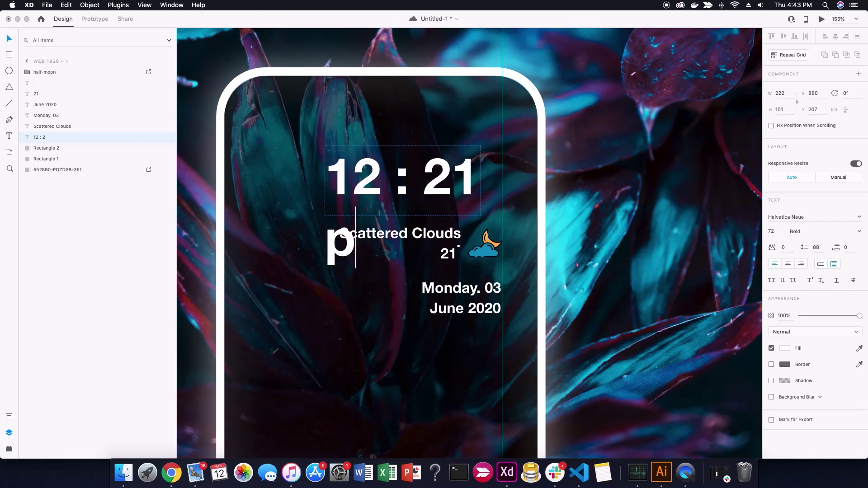
{"action": "type", "text": "m"}
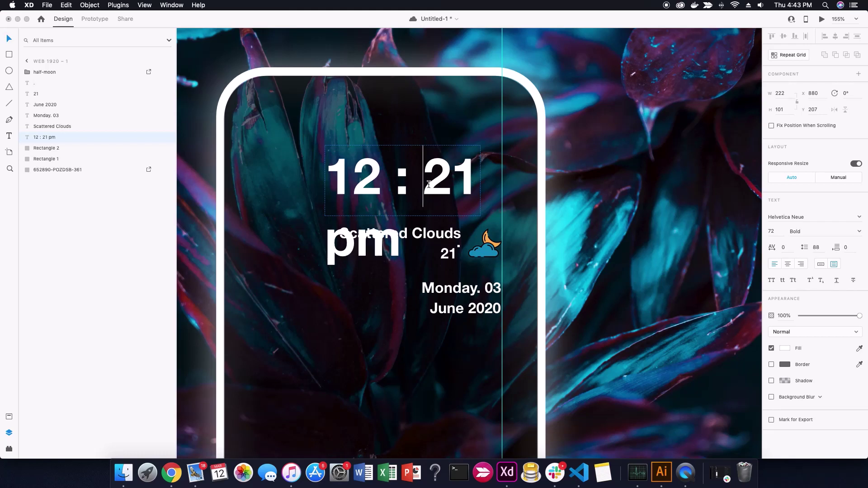
{"action": "key", "text": "BackSpace"}
{"action": "key", "text": "Left"}
{"action": "key", "text": "BackSpace"}
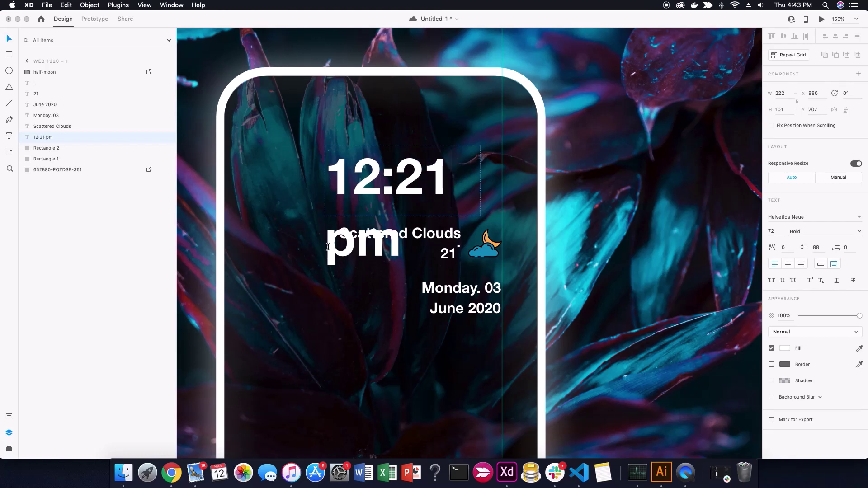
{"action": "key", "text": "Delete"}
{"action": "key", "text": "BackSpace"}
{"action": "type", "text": "1"}
{"action": "key", "text": "Escape"}
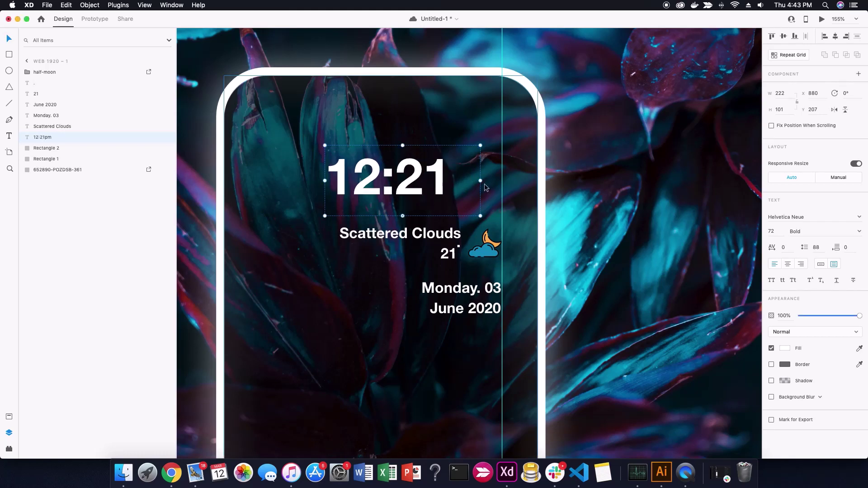
{"action": "mouse_move", "coordinate": [480, 181]}
{"action": "left_mouse_down"}
{"action": "mouse_move", "coordinate": [529, 197]}
{"action": "mouse_move", "coordinate": [493, 174]}
{"action": "left_mouse_up"}
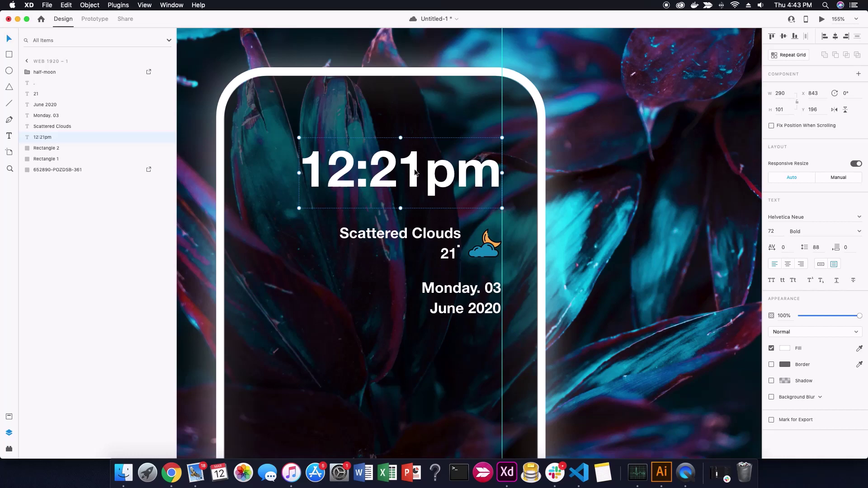
- Colour the pm letters of the clock grey
{"action": "scroll", "coordinate": [474, 89], "scroll_direction": "down", "scroll_amount": 3}
{"action": "scroll", "coordinate": [478, 93], "scroll_direction": "up", "scroll_amount": 2}
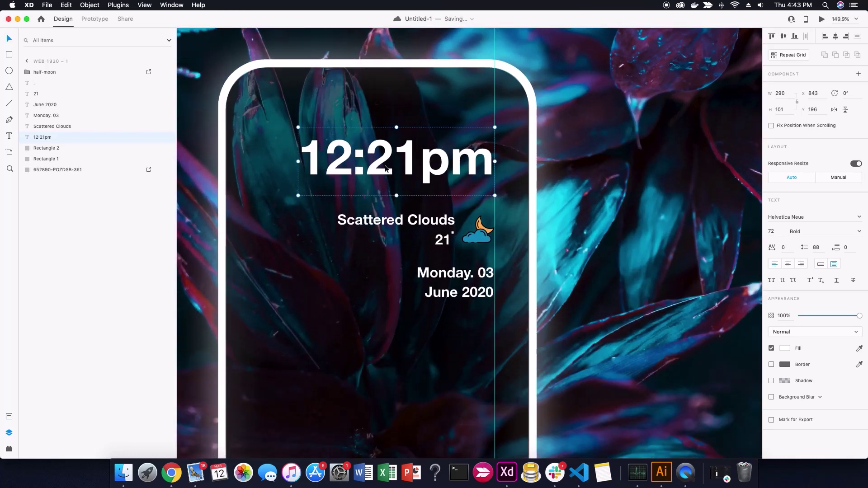
{"action": "double_click", "coordinate": [422, 164]}
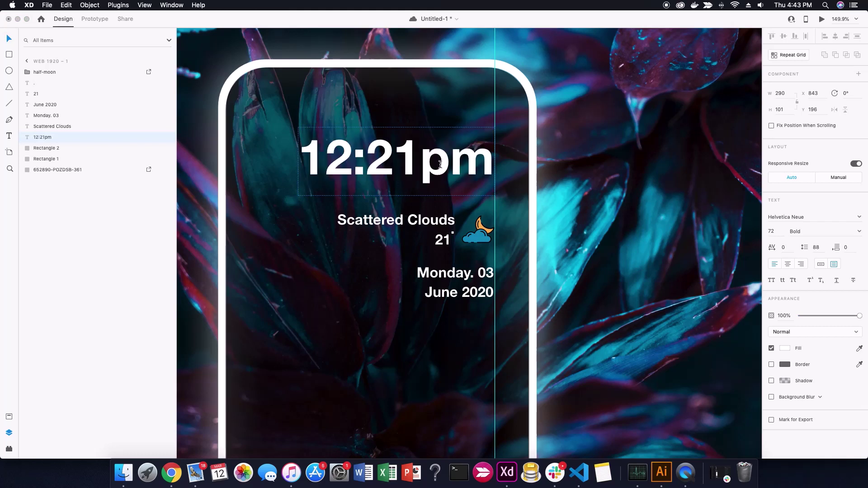
{"action": "left_click_drag", "start_coordinate": [440, 164], "coordinate": [493, 165]}
{"action": "left_click", "coordinate": [785, 348]}
{"action": "left_click", "coordinate": [723, 319]}
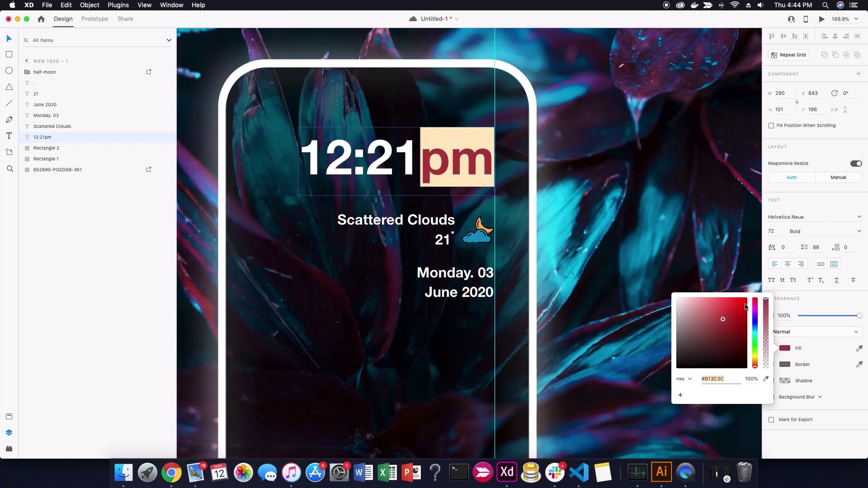
{"action": "left_click_drag", "start_coordinate": [742, 341], "coordinate": [685, 317]}
{"action": "left_click", "coordinate": [620, 280]}
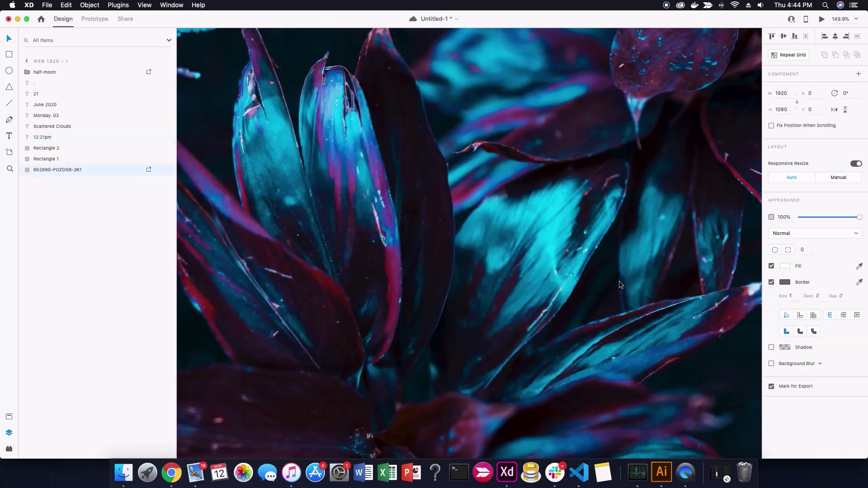
- Add a period to make the suffix p.m. and widen the clock box leftward
{"action": "scroll", "coordinate": [619, 281], "scroll_direction": "down", "scroll_amount": 3}
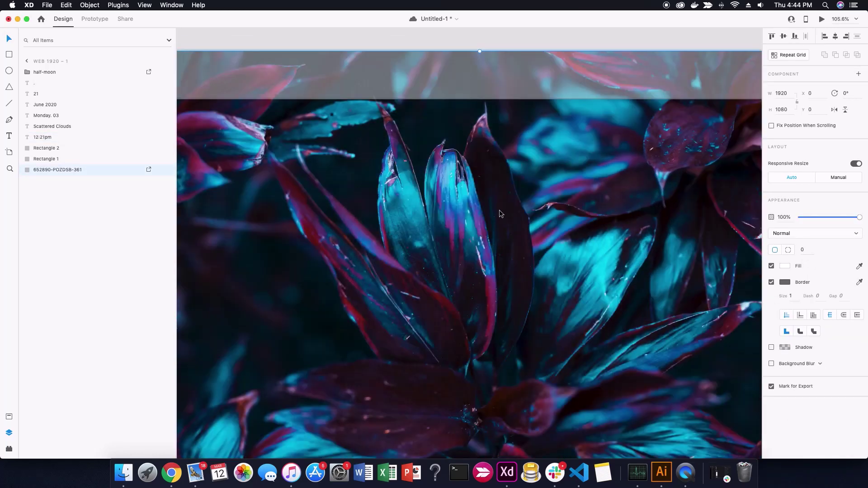
{"action": "scroll", "coordinate": [500, 210], "scroll_direction": "down", "scroll_amount": 5}
{"action": "left_click", "coordinate": [726, 218]}
{"action": "scroll", "coordinate": [544, 214], "scroll_direction": "up", "scroll_amount": 5}
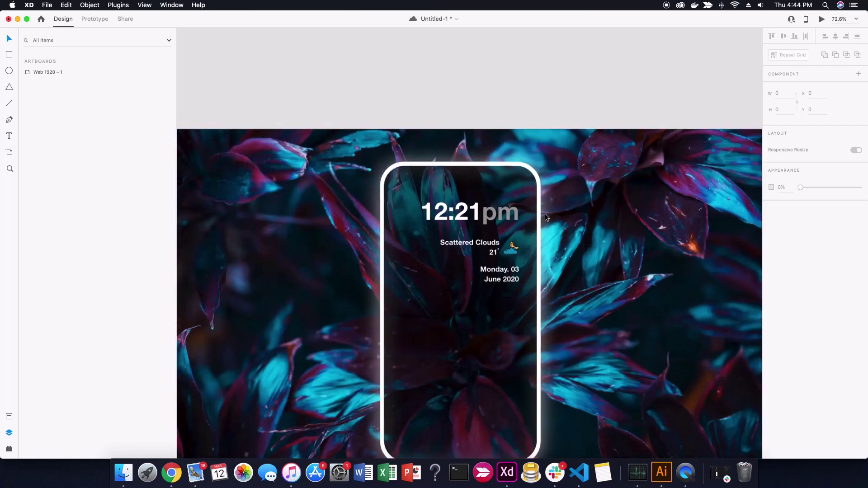
{"action": "scroll", "coordinate": [517, 215], "scroll_direction": "up", "scroll_amount": 5}
{"action": "double_click", "coordinate": [516, 218]}
{"action": "key", "text": "Left"}
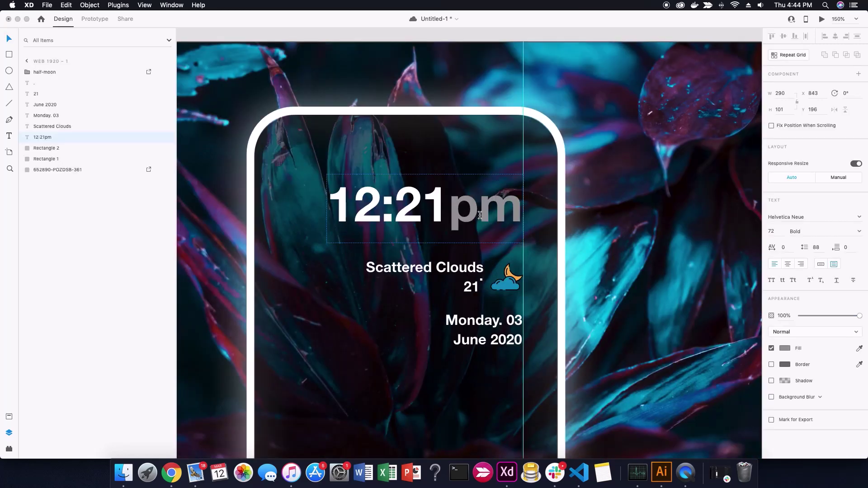
{"action": "type", "text": ".m."}
{"action": "key", "text": "Escape"}
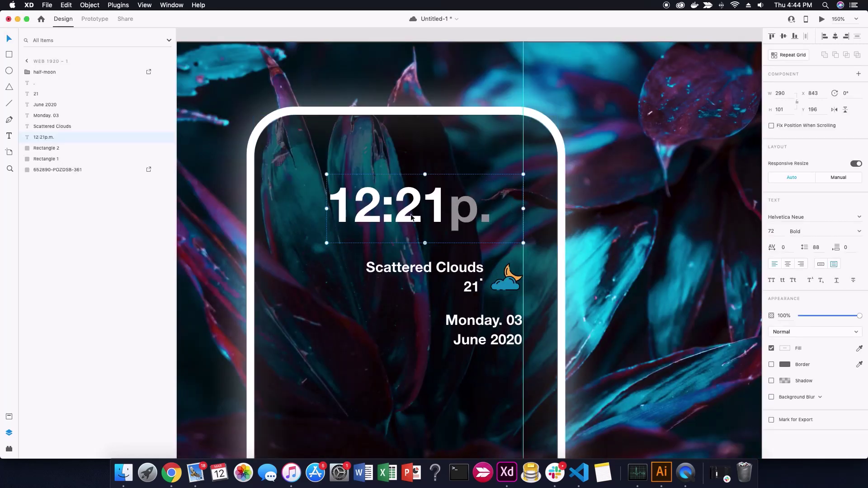
{"action": "left_click_drag", "start_coordinate": [326, 209], "coordinate": [311, 209]}
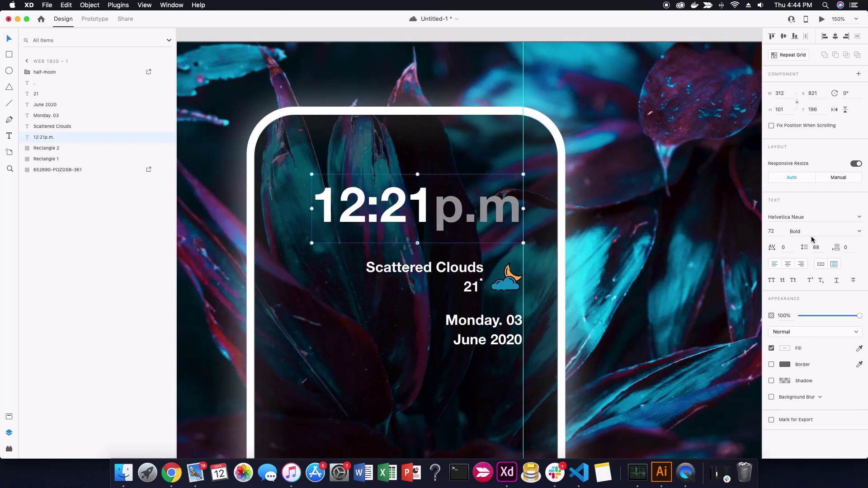
- Reduce the clock font size to 50 and shorten its text box height
{"action": "key", "text": "Down"}
{"action": "key", "text": "Down"}
{"action": "key", "text": "Down"}
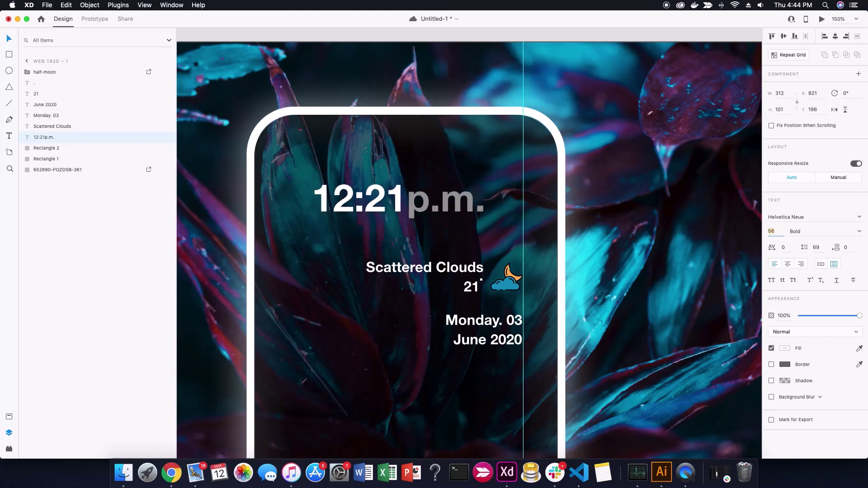
{"action": "key", "text": "Down"}
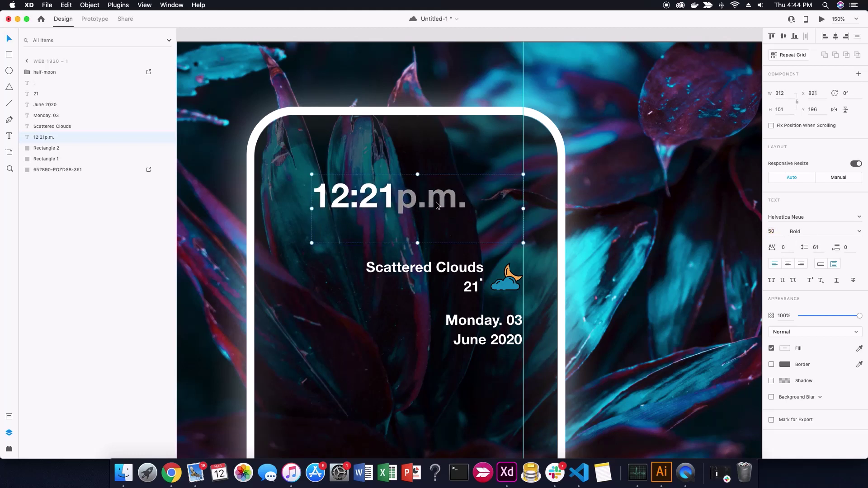
{"action": "mouse_move", "coordinate": [417, 243]}
{"action": "left_mouse_down"}
{"action": "mouse_move", "coordinate": [422, 221]}
{"action": "mouse_move", "coordinate": [504, 219]}
{"action": "left_mouse_up"}
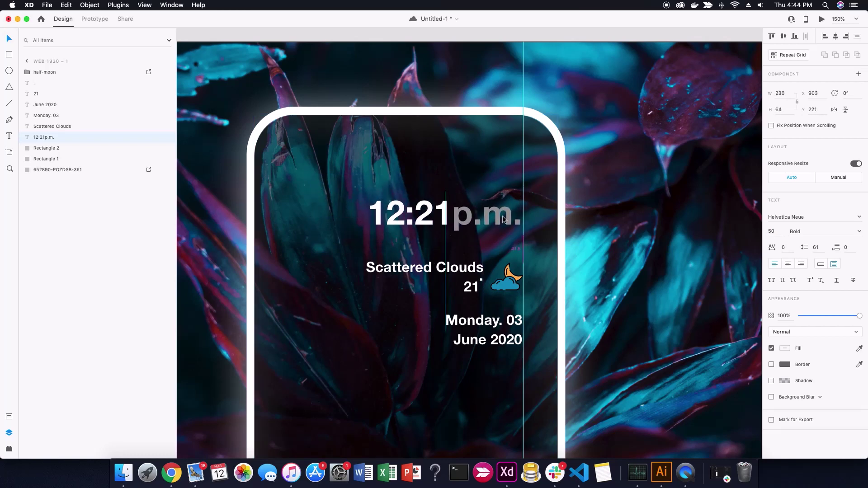
{"action": "left_click", "coordinate": [642, 268]}
{"action": "scroll", "coordinate": [587, 253], "scroll_direction": "down", "scroll_amount": 5}
{"action": "scroll", "coordinate": [525, 240], "scroll_direction": "up", "scroll_amount": 2}
{"action": "scroll", "coordinate": [525, 241], "scroll_direction": "down", "scroll_amount": 2}
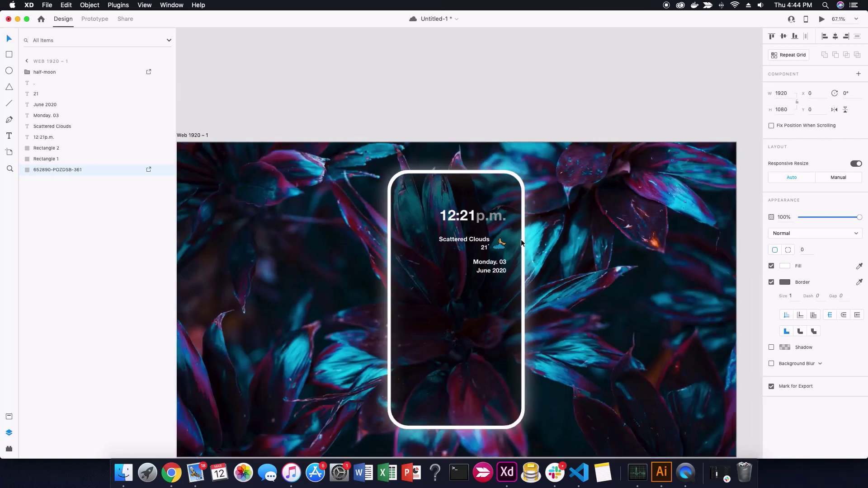
{"action": "scroll", "coordinate": [521, 239], "scroll_direction": "up", "scroll_amount": 5}
{"action": "left_click", "coordinate": [470, 264]}
{"action": "left_click", "coordinate": [473, 284], "text": "shift"}
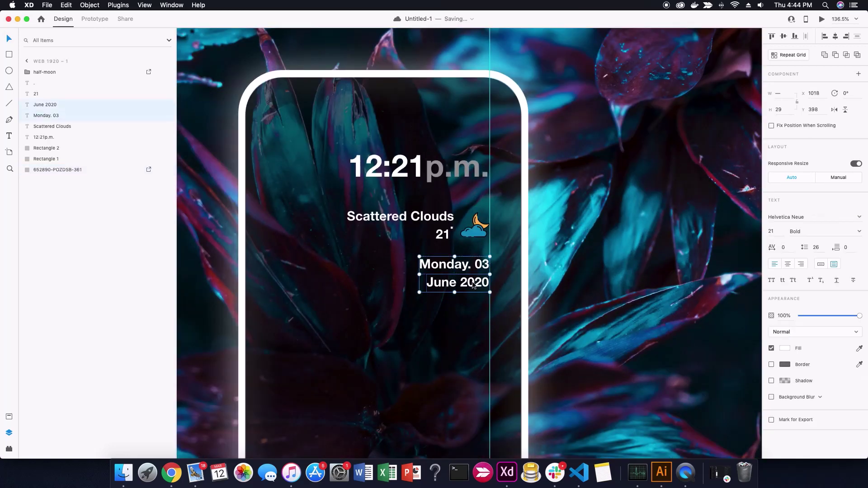
{"action": "left_click_drag", "start_coordinate": [473, 284], "coordinate": [473, 289]}
{"action": "left_click", "coordinate": [466, 232]}
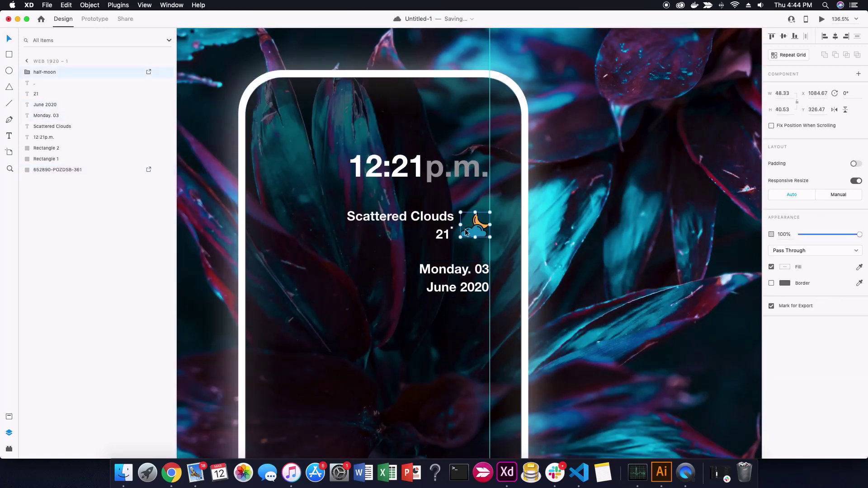
{"action": "scroll", "coordinate": [466, 232], "scroll_direction": "up", "scroll_amount": 5}
{"action": "left_click_drag", "start_coordinate": [447, 246], "coordinate": [443, 249]}
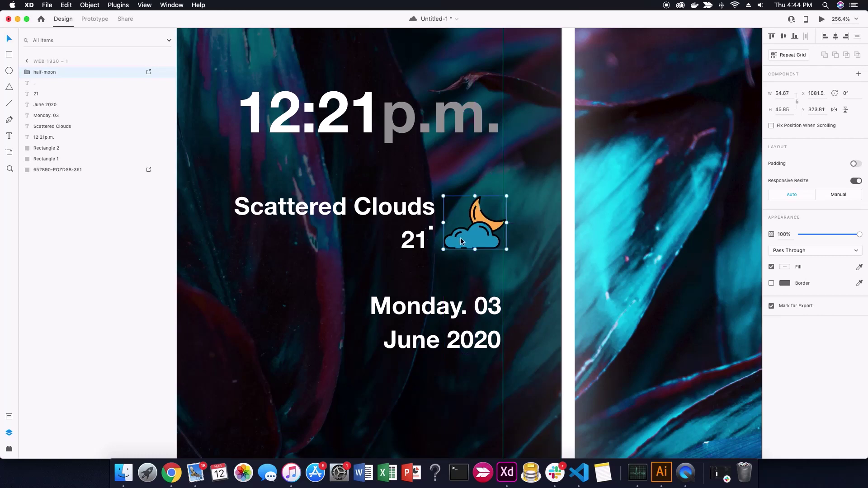
{"action": "left_click", "coordinate": [531, 248]}
{"action": "scroll", "coordinate": [530, 248], "scroll_direction": "down", "scroll_amount": 5}
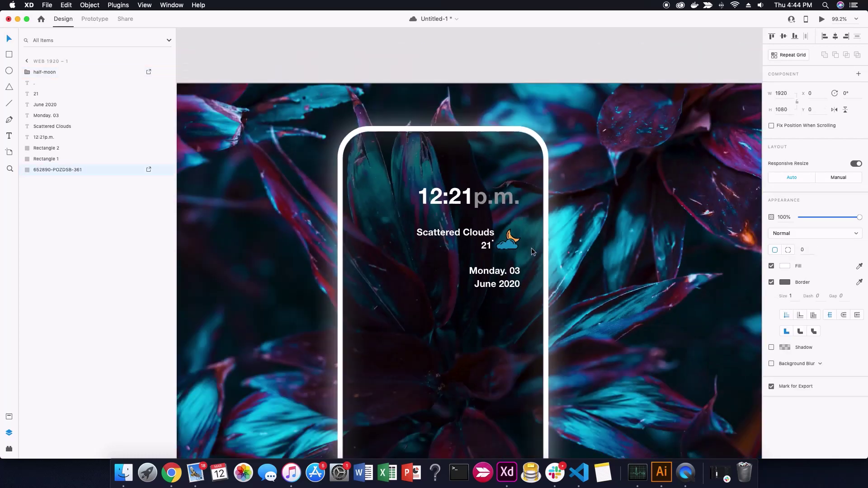
{"action": "scroll", "coordinate": [531, 248], "scroll_direction": "down", "scroll_amount": 4}
{"action": "scroll", "coordinate": [541, 243], "scroll_direction": "up", "scroll_amount": 10}
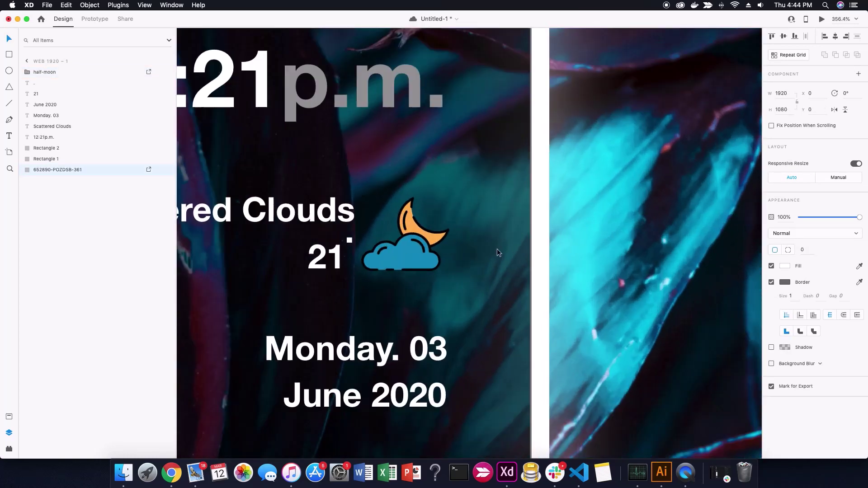
{"action": "left_click", "coordinate": [402, 257], "text": "super"}
{"action": "left_click", "coordinate": [780, 236]}
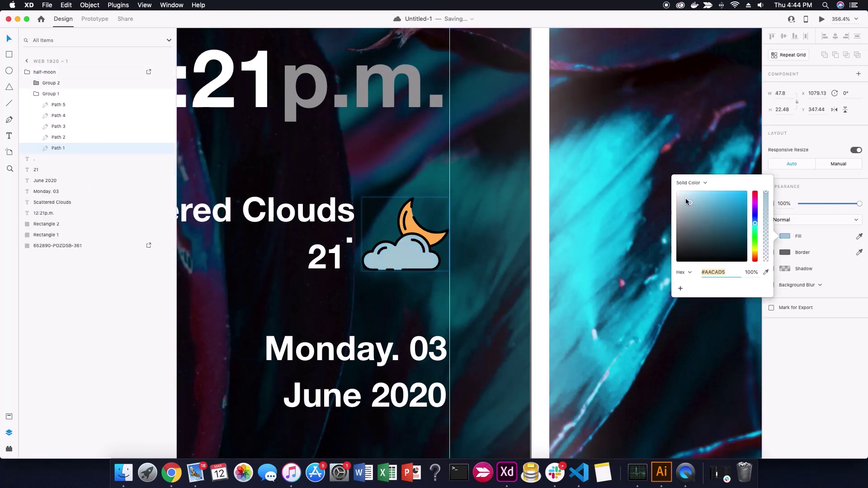
{"action": "left_click_drag", "start_coordinate": [686, 200], "coordinate": [674, 190]}
{"action": "left_click", "coordinate": [416, 233], "text": "super"}
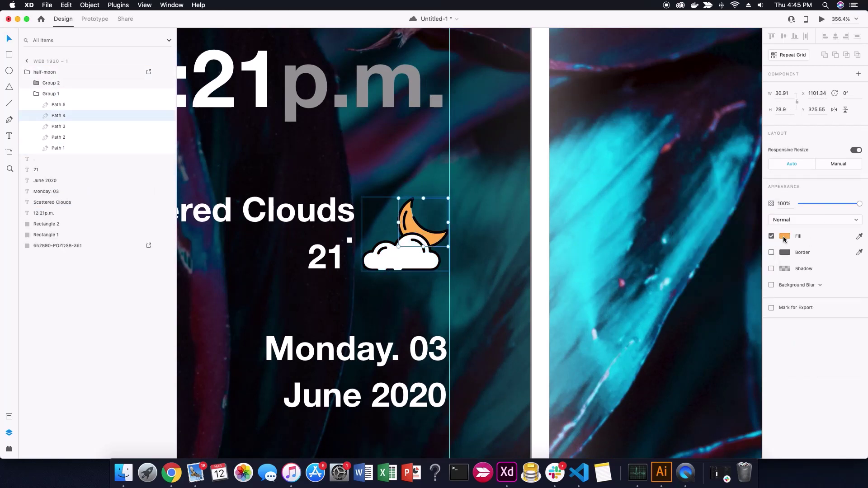
{"action": "left_click", "coordinate": [784, 237]}
{"action": "left_click", "coordinate": [755, 219]}
{"action": "left_click", "coordinate": [589, 221]}
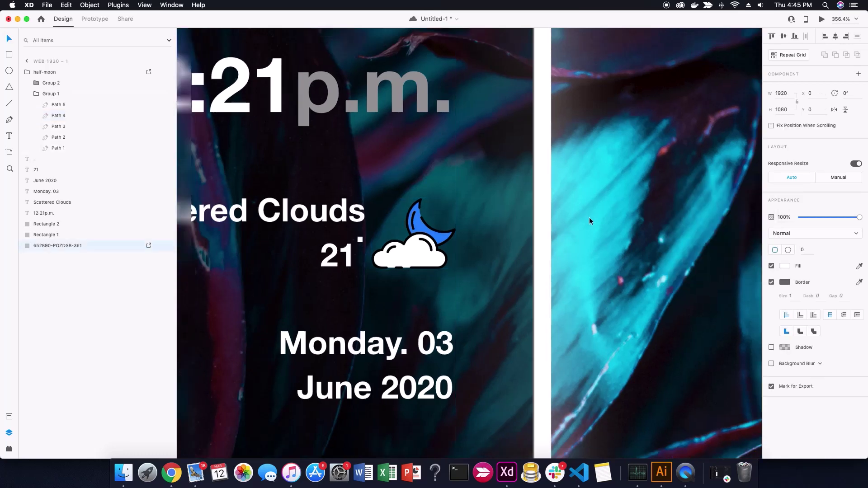
{"action": "scroll", "coordinate": [589, 217], "scroll_direction": "down", "scroll_amount": 10}
{"action": "scroll", "coordinate": [552, 254], "scroll_direction": "up", "scroll_amount": 5}
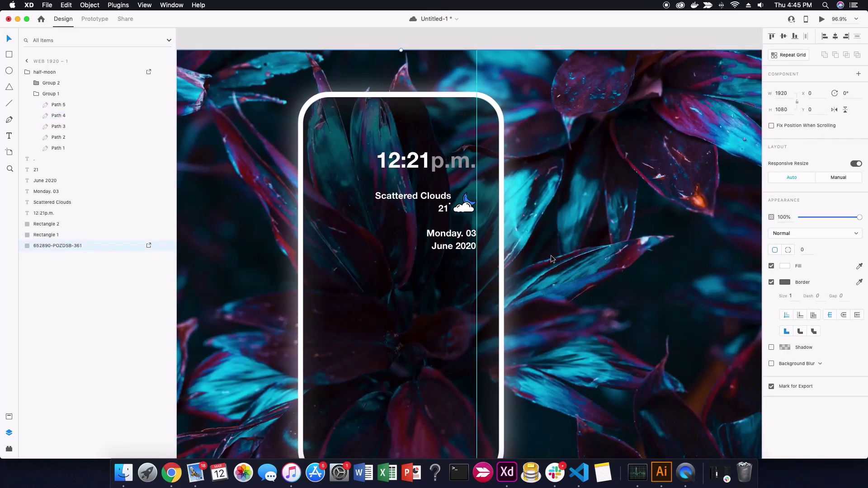
{"action": "scroll", "coordinate": [547, 262], "scroll_direction": "right", "scroll_amount": 1}
{"action": "scroll", "coordinate": [540, 270], "scroll_direction": "up", "scroll_amount": 2}
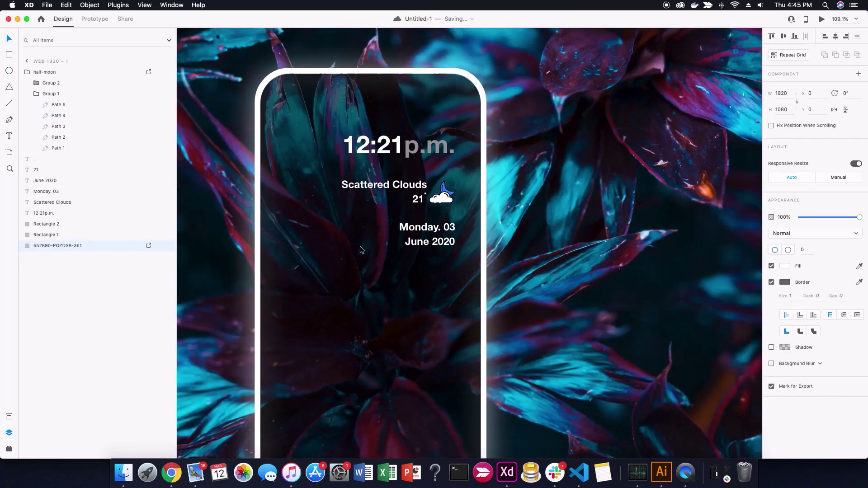
- Draw a thin bar across the phone below the date with no border
{"action": "left_click_drag", "start_coordinate": [320, 268], "coordinate": [454, 271]}
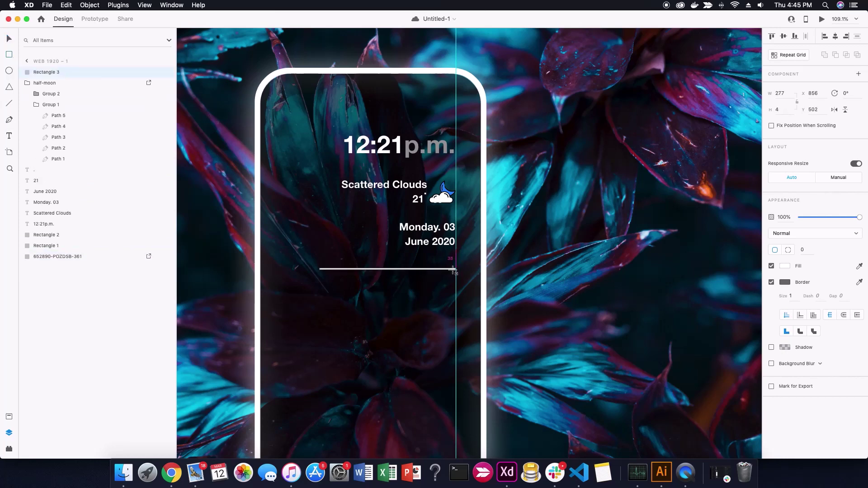
{"action": "scroll", "coordinate": [361, 280], "scroll_direction": "up", "scroll_amount": 1}
{"action": "scroll", "coordinate": [318, 314], "scroll_direction": "up", "scroll_amount": 5}
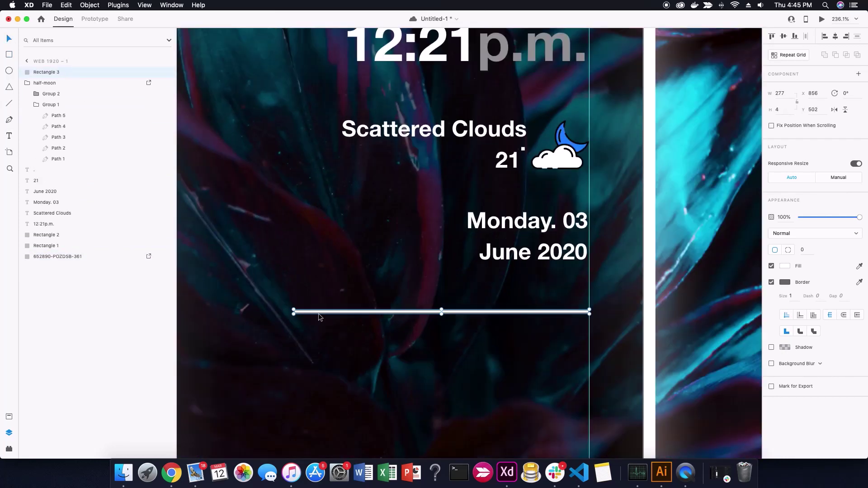
{"action": "left_click", "coordinate": [772, 283]}
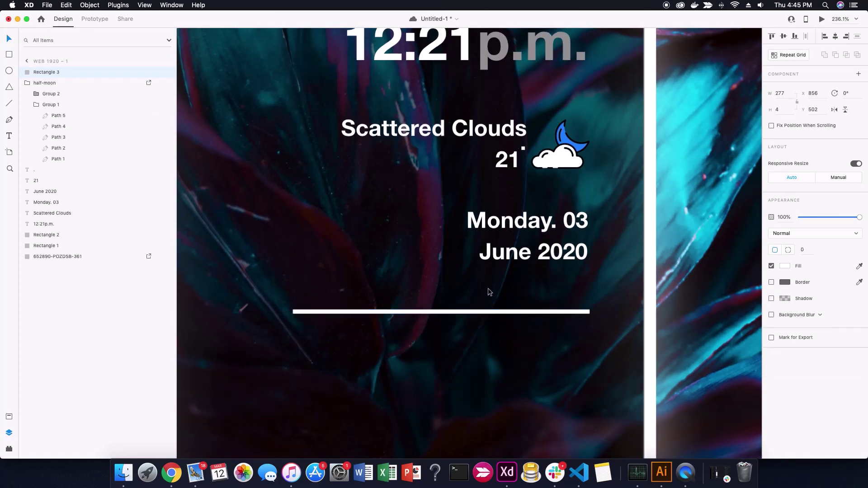
{"action": "scroll", "coordinate": [355, 331], "scroll_direction": "up", "scroll_amount": 2}
{"action": "scroll", "coordinate": [355, 331], "scroll_direction": "up", "scroll_amount": 2}
- Stretch the bar's left end outward and shift the bar slightly left
{"action": "left_click_drag", "start_coordinate": [353, 303], "coordinate": [274, 304]}
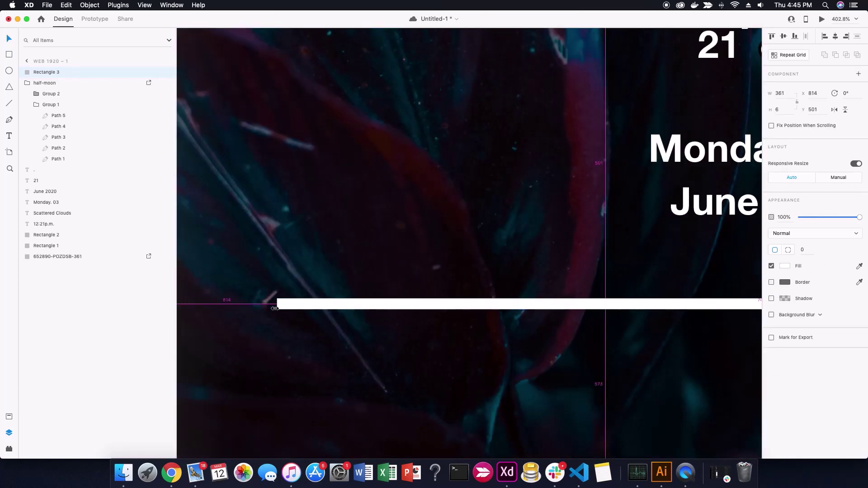
{"action": "scroll", "coordinate": [276, 304], "scroll_direction": "up", "scroll_amount": 4}
{"action": "scroll", "coordinate": [279, 305], "scroll_direction": "up", "scroll_amount": 4}
{"action": "scroll", "coordinate": [365, 337], "scroll_direction": "down", "scroll_amount": 10}
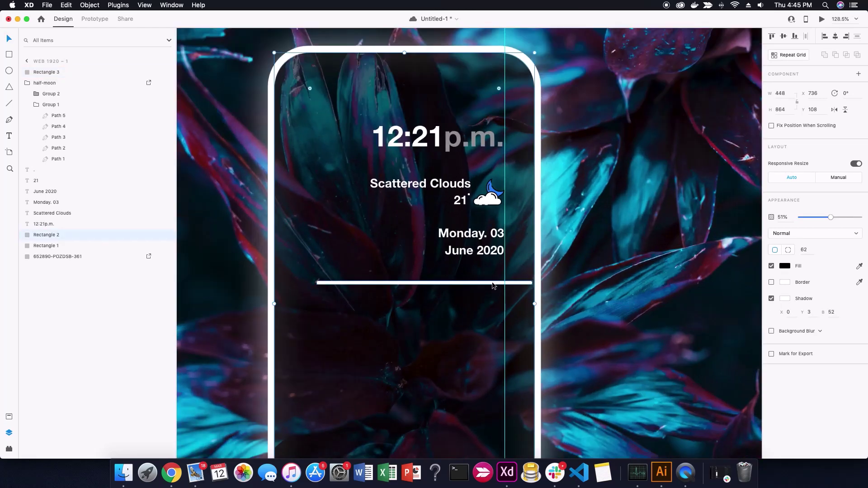
{"action": "left_click_drag", "start_coordinate": [492, 285], "coordinate": [469, 285]}
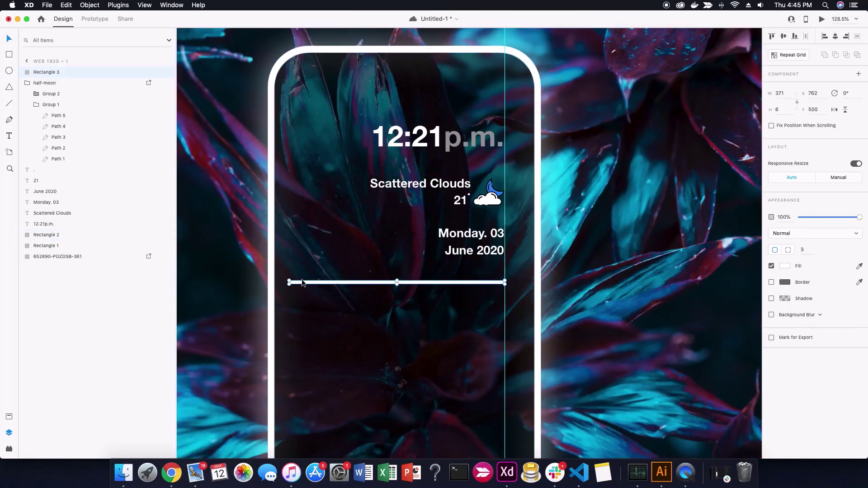
- Trim the bar's left end so it ends flush with the date text
{"action": "scroll", "coordinate": [299, 284], "scroll_direction": "up", "scroll_amount": 5}
{"action": "left_click_drag", "start_coordinate": [287, 290], "coordinate": [392, 293]}
{"action": "scroll", "coordinate": [368, 284], "scroll_direction": "down", "scroll_amount": 5}
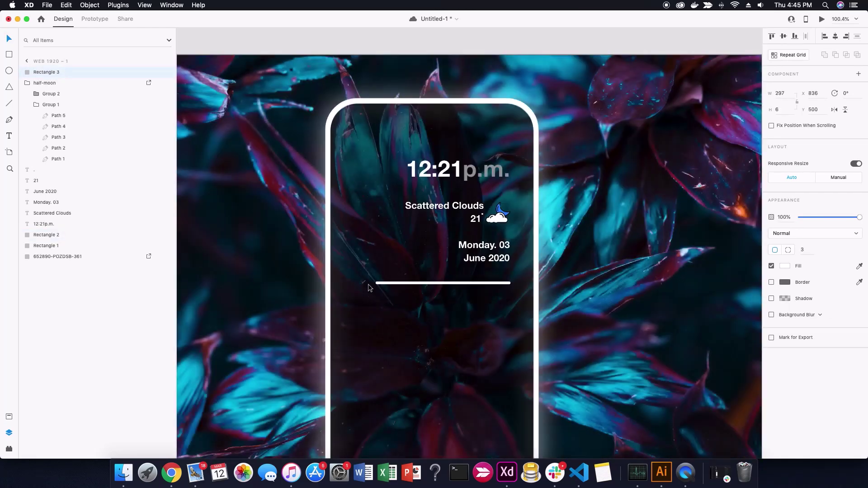
{"action": "scroll", "coordinate": [368, 284], "scroll_direction": "down", "scroll_amount": 3}
{"action": "scroll", "coordinate": [372, 281], "scroll_direction": "up", "scroll_amount": 3}
{"action": "scroll", "coordinate": [328, 283], "scroll_direction": "up", "scroll_amount": 3}
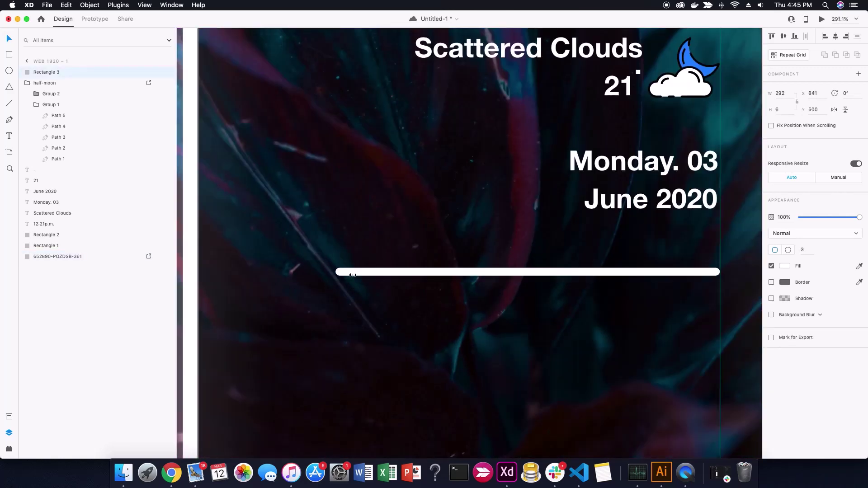
{"action": "left_click_drag", "start_coordinate": [329, 283], "coordinate": [369, 273]}
{"action": "scroll", "coordinate": [453, 294], "scroll_direction": "down", "scroll_amount": 5}
{"action": "left_click", "coordinate": [650, 316]}
{"action": "scroll", "coordinate": [651, 319], "scroll_direction": "down", "scroll_amount": 2}
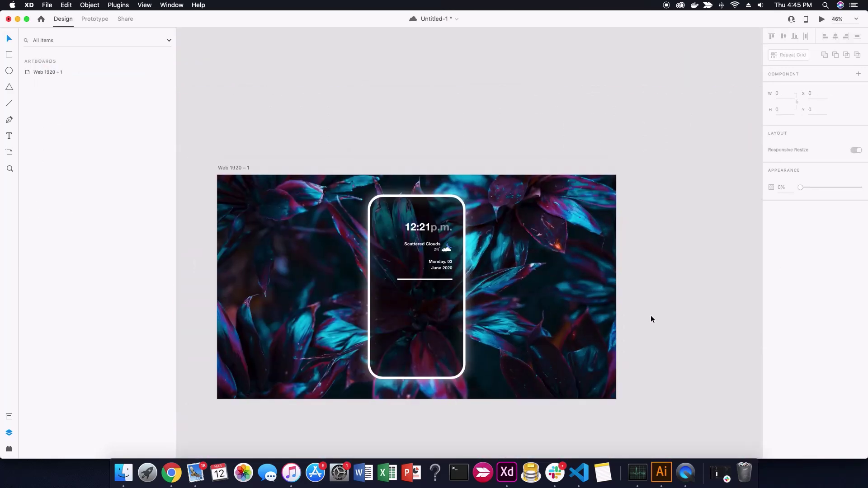
{"action": "scroll", "coordinate": [655, 306], "scroll_direction": "down", "scroll_amount": 1}
{"action": "scroll", "coordinate": [656, 302], "scroll_direction": "down", "scroll_amount": 3}
{"action": "scroll", "coordinate": [399, 243], "scroll_direction": "up", "scroll_amount": 4}
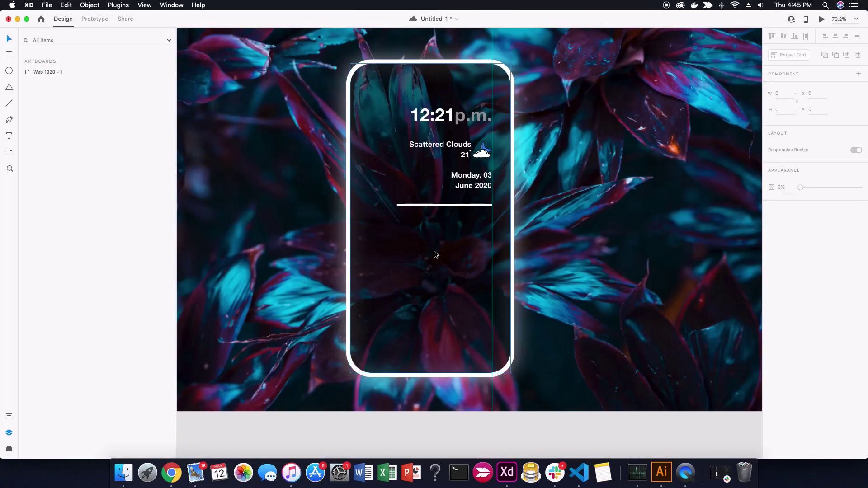
{"action": "scroll", "coordinate": [437, 252], "scroll_direction": "up", "scroll_amount": 3}
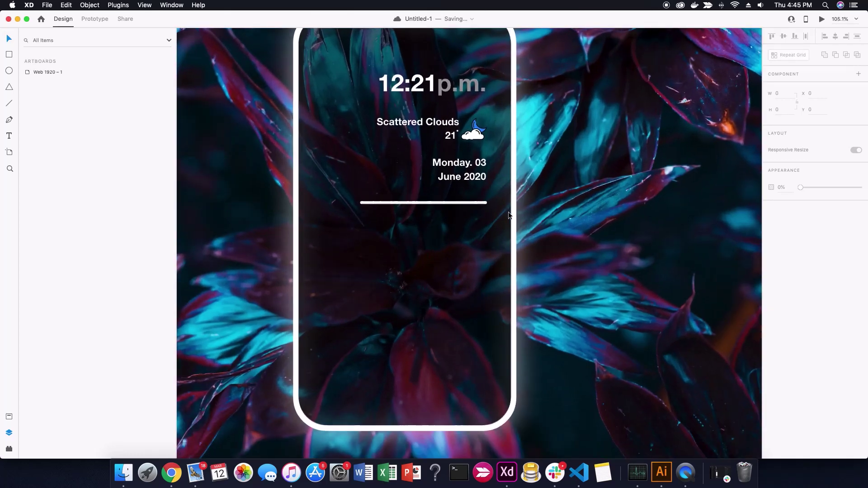
- Draw a white 68×68 square below the divider and duplicate it into a 2×2 grid
{"action": "mouse_move", "coordinate": [393, 229]}
{"action": "left_mouse_down"}
{"action": "mouse_move", "coordinate": [426, 259]}
{"action": "mouse_move", "coordinate": [409, 240]}
{"action": "left_mouse_up"}
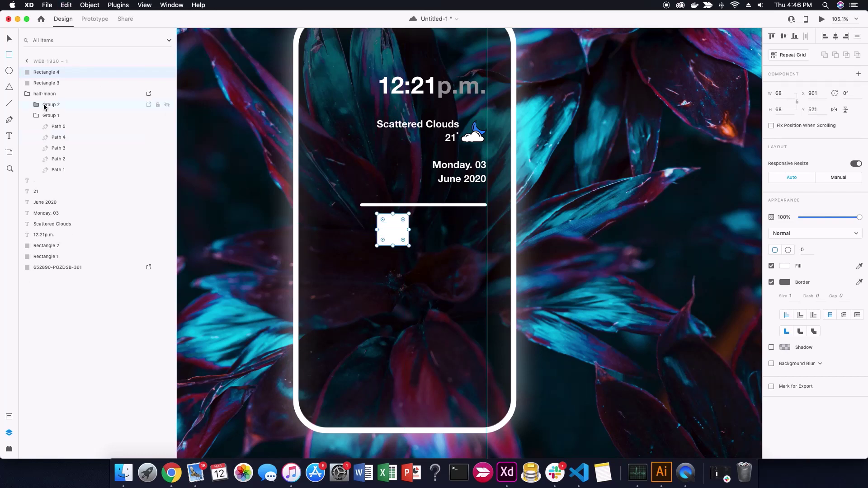
{"action": "left_click_drag", "start_coordinate": [398, 235], "coordinate": [470, 236]}
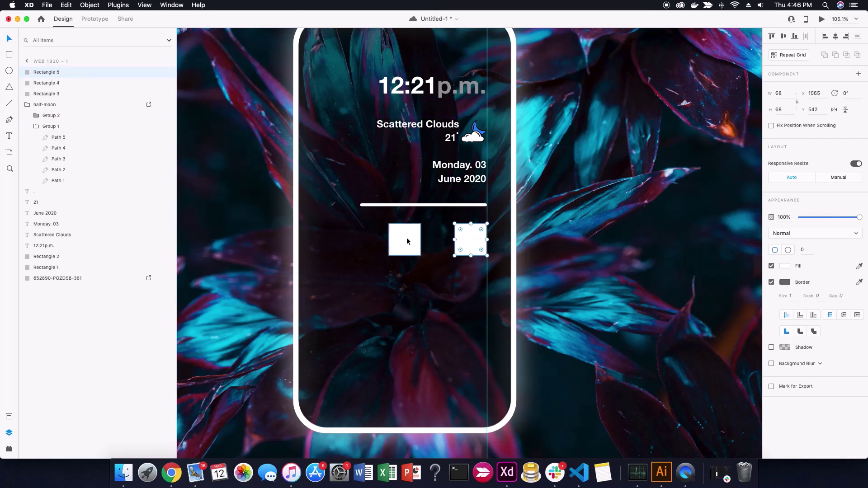
{"action": "mouse_move", "coordinate": [406, 237]}
{"action": "left_mouse_down"}
{"action": "mouse_move", "coordinate": [429, 245]}
{"action": "mouse_move", "coordinate": [432, 277]}
{"action": "mouse_move", "coordinate": [470, 275]}
{"action": "left_mouse_up"}
{"action": "key", "text": "super+0"}
{"action": "left_click", "coordinate": [701, 289]}
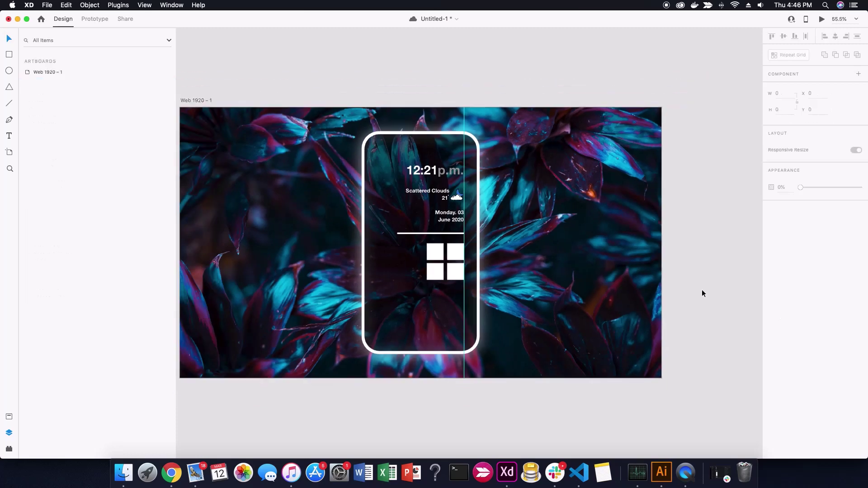
{"action": "scroll", "coordinate": [500, 266], "scroll_direction": "up", "scroll_amount": 2}
{"action": "left_click", "coordinate": [419, 253]}
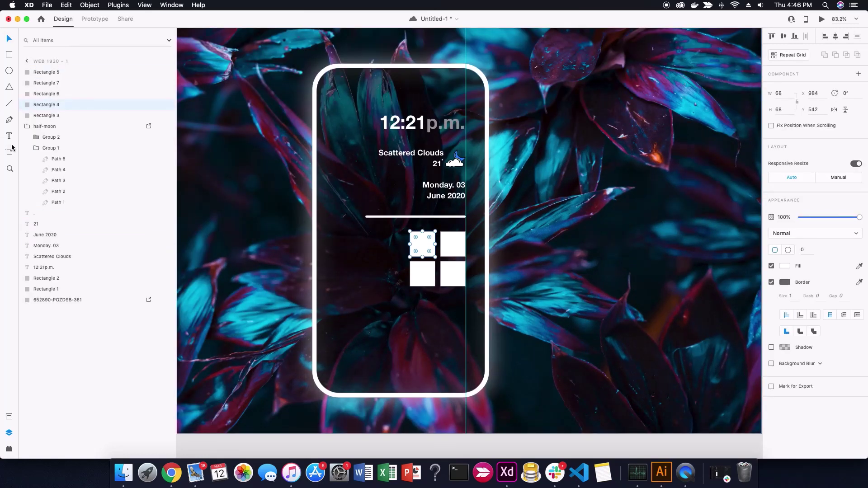
- Launch the Icons 4 Design plugin and centre a music-note icon in the top-right tile
{"action": "left_click", "coordinate": [118, 5]}
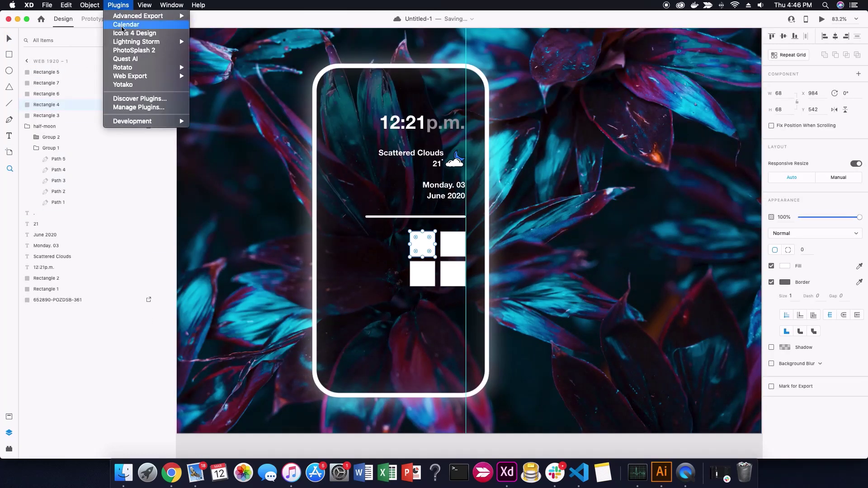
{"action": "left_click", "coordinate": [131, 31]}
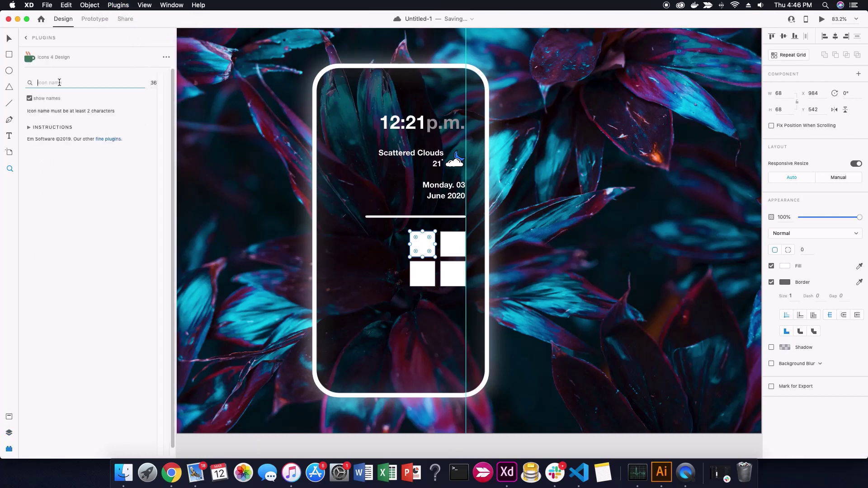
{"action": "type", "text": "music"}
{"action": "left_click", "coordinate": [44, 130]}
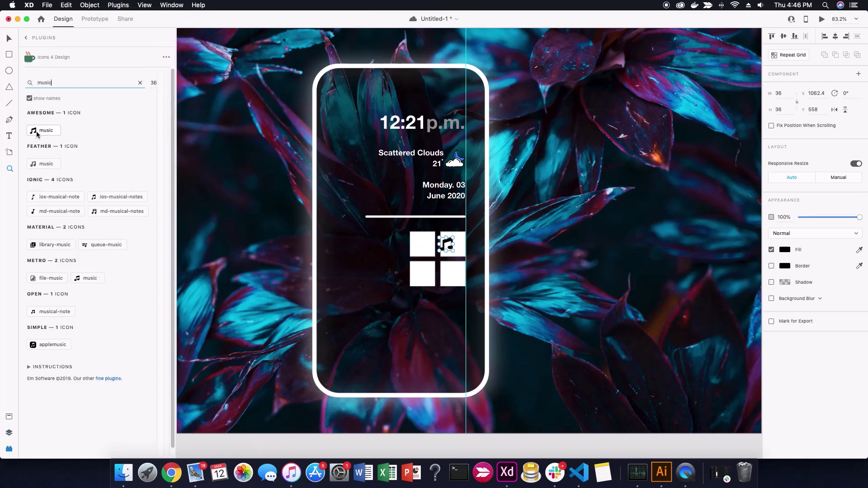
{"action": "scroll", "coordinate": [485, 271], "scroll_direction": "up", "scroll_amount": 5}
{"action": "scroll", "coordinate": [350, 230], "scroll_direction": "up", "scroll_amount": 2}
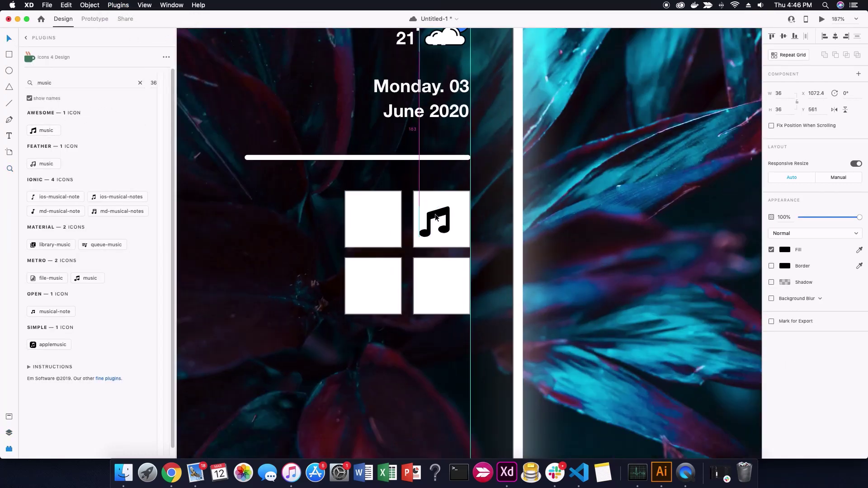
{"action": "left_click_drag", "start_coordinate": [425, 213], "coordinate": [438, 213]}
{"action": "left_click", "coordinate": [449, 203], "text": "shift"}
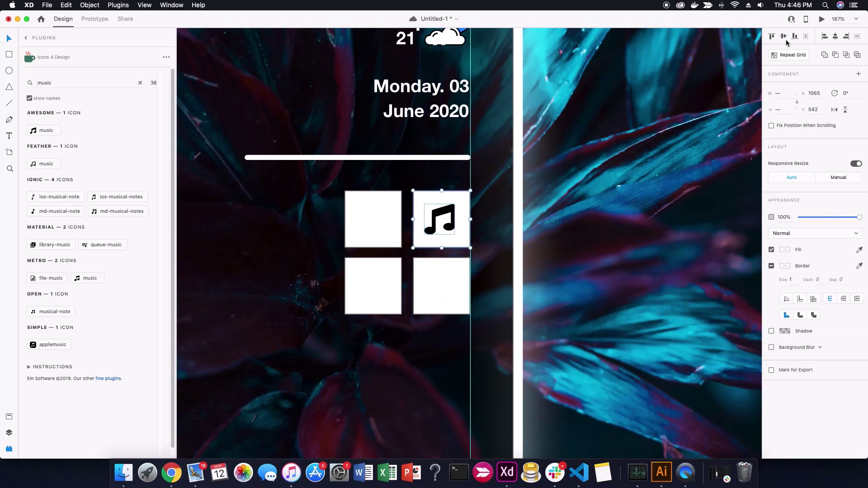
{"action": "left_click", "coordinate": [836, 36]}
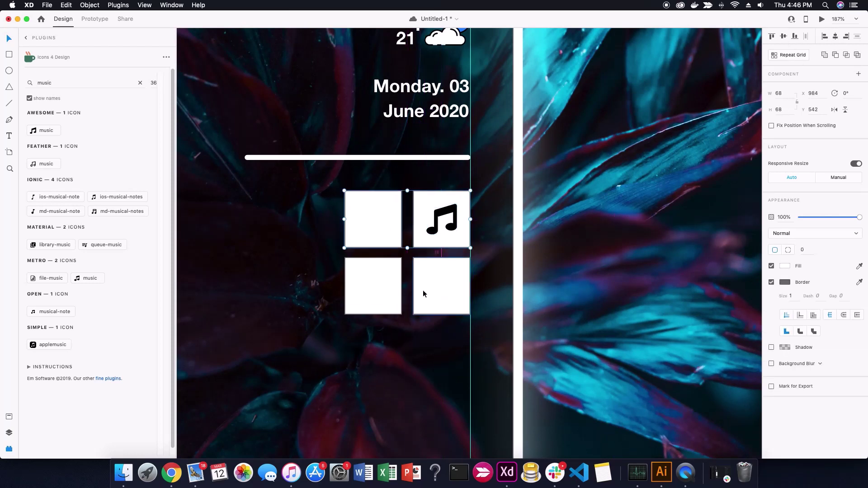
{"action": "left_click", "coordinate": [605, 280]}
- Search 'age' and place the message (chat) icon in the top-left tile
{"action": "scroll", "coordinate": [540, 267], "scroll_direction": "down", "scroll_amount": 3}
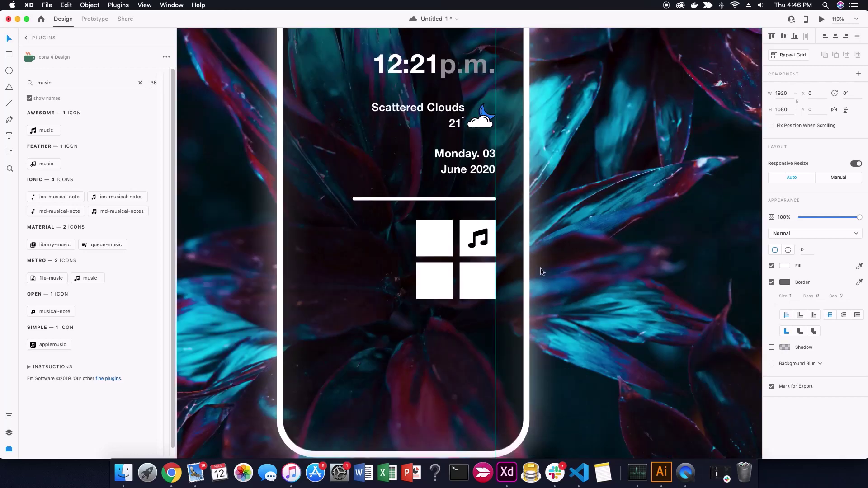
{"action": "scroll", "coordinate": [541, 268], "scroll_direction": "up", "scroll_amount": 3}
{"action": "left_click", "coordinate": [492, 278]}
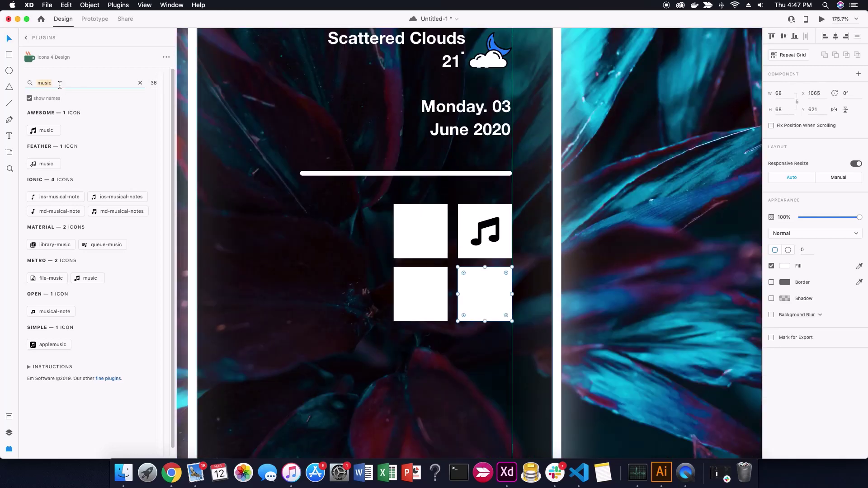
{"action": "type", "text": "message"}
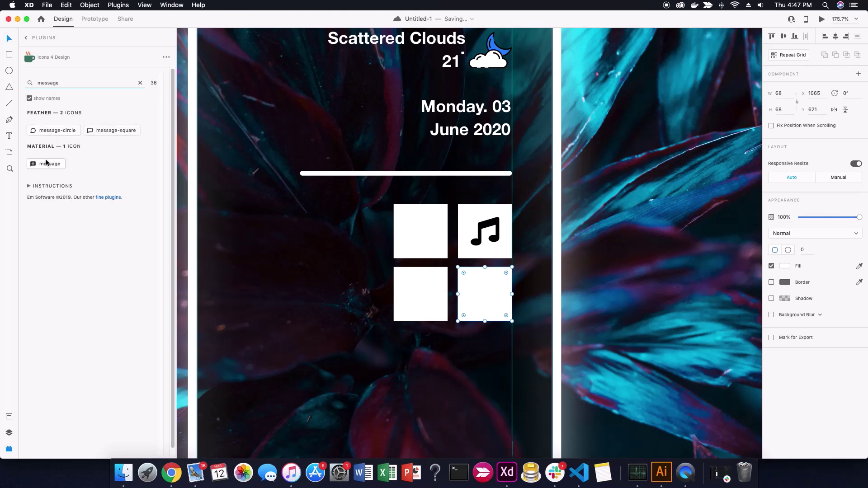
{"action": "left_click_drag", "start_coordinate": [47, 163], "coordinate": [427, 244]}
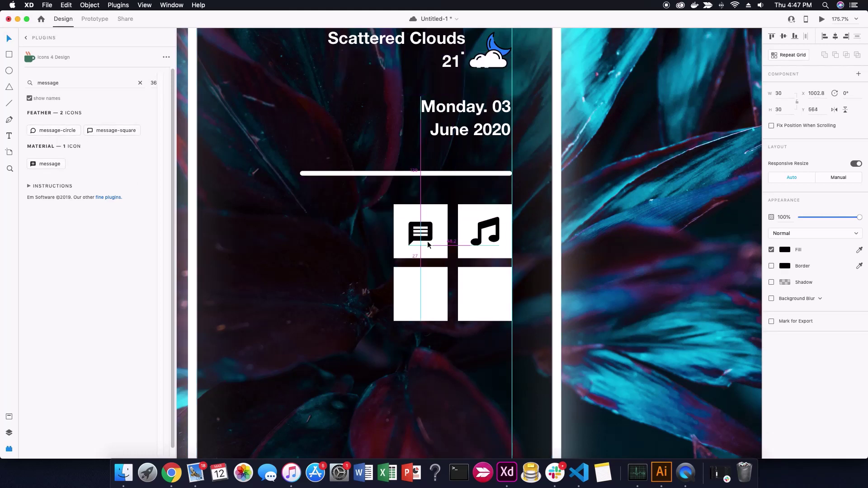
{"action": "left_click", "coordinate": [436, 251], "text": "shift"}
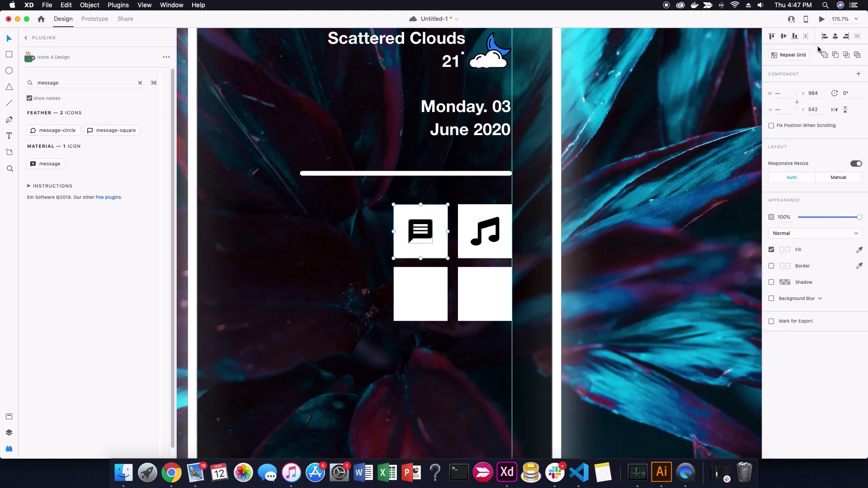
{"action": "left_click", "coordinate": [458, 236]}
{"action": "scroll", "coordinate": [457, 236], "scroll_direction": "down", "scroll_amount": 3}
- Search 'camera' and place the camera icon in the bottom-left tile
{"action": "left_click", "coordinate": [433, 265]}
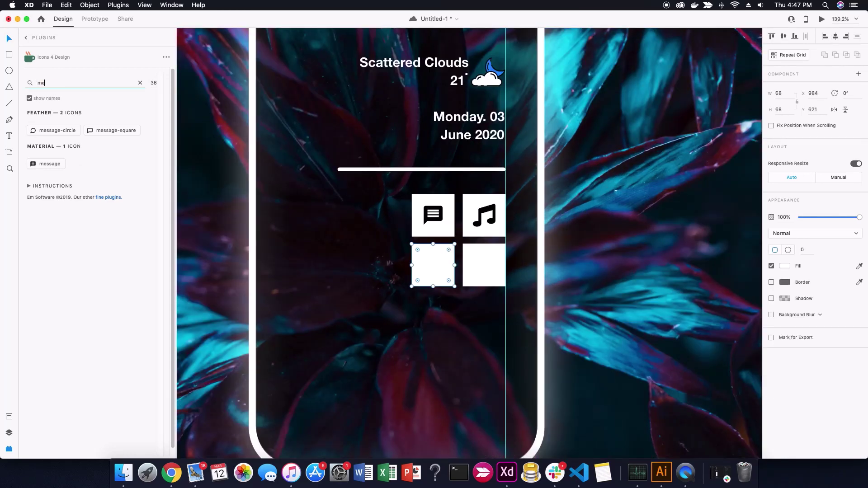
{"action": "type", "text": "ge"}
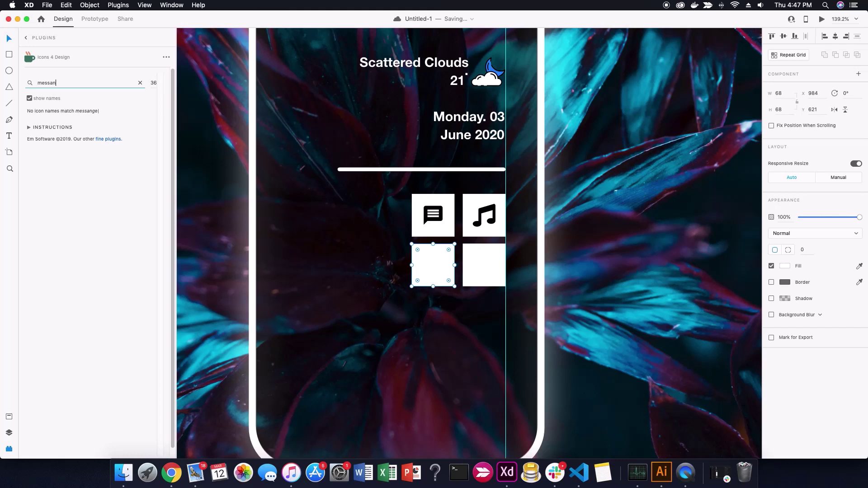
{"action": "key", "text": "BackSpace"}
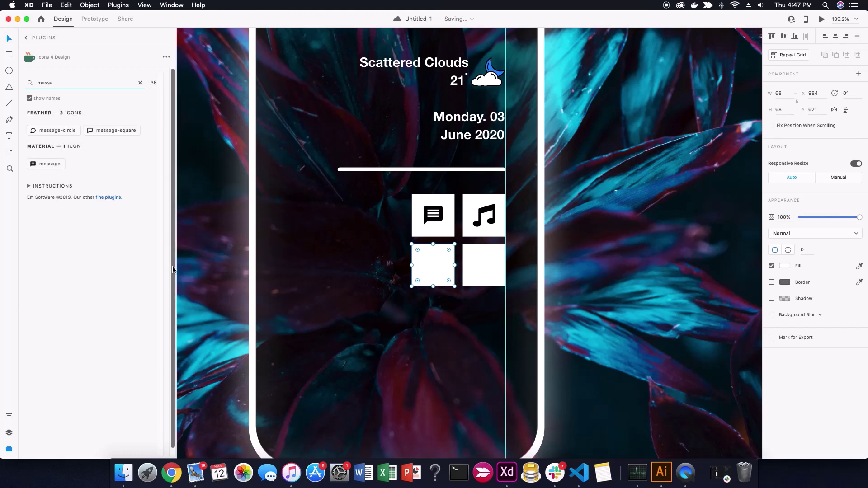
{"action": "double_click", "coordinate": [52, 82]}
{"action": "type", "text": "came"}
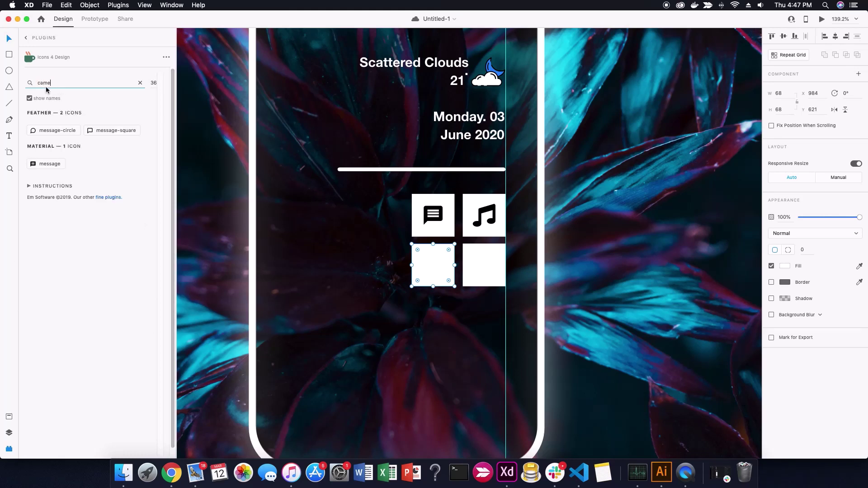
{"action": "type", "text": "ra"}
{"action": "left_click_drag", "start_coordinate": [88, 136], "coordinate": [442, 267]}
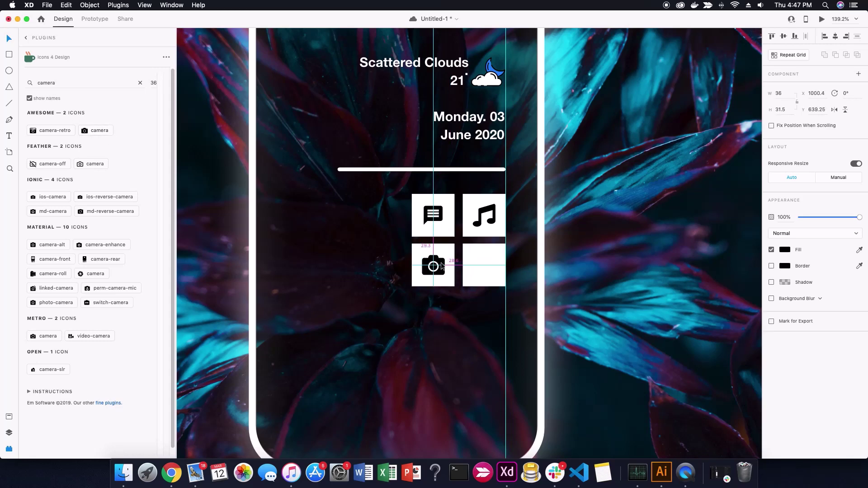
- Place the arrow-right icon in the fourth, bottom-right tile
{"action": "scroll", "coordinate": [442, 266], "scroll_direction": "down", "scroll_amount": 5}
{"action": "scroll", "coordinate": [458, 262], "scroll_direction": "up", "scroll_amount": 3}
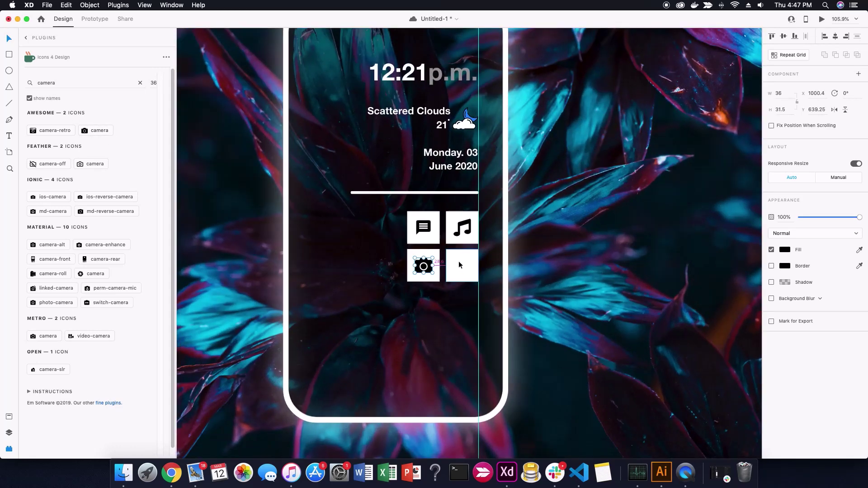
{"action": "scroll", "coordinate": [458, 261], "scroll_direction": "up", "scroll_amount": 2}
{"action": "double_click", "coordinate": [27, 84]}
{"action": "type", "text": "arr"}
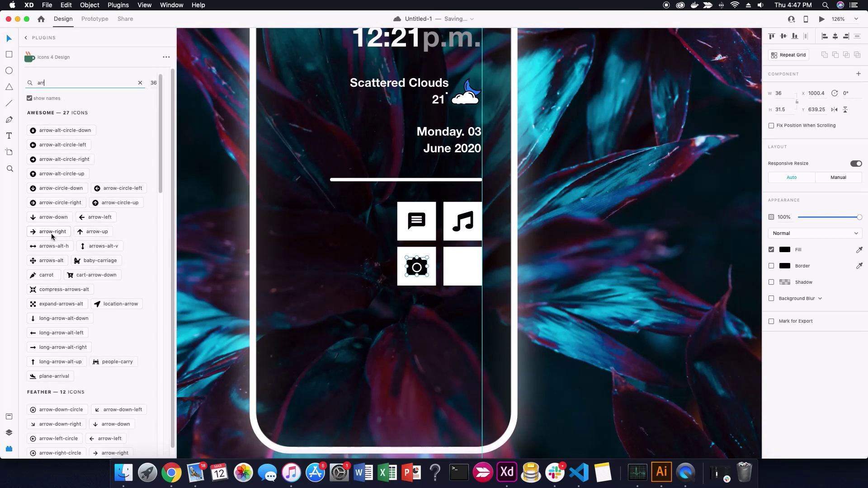
{"action": "scroll", "coordinate": [442, 267], "scroll_direction": "up", "scroll_amount": 3}
{"action": "left_click_drag", "start_coordinate": [52, 233], "coordinate": [471, 260]}
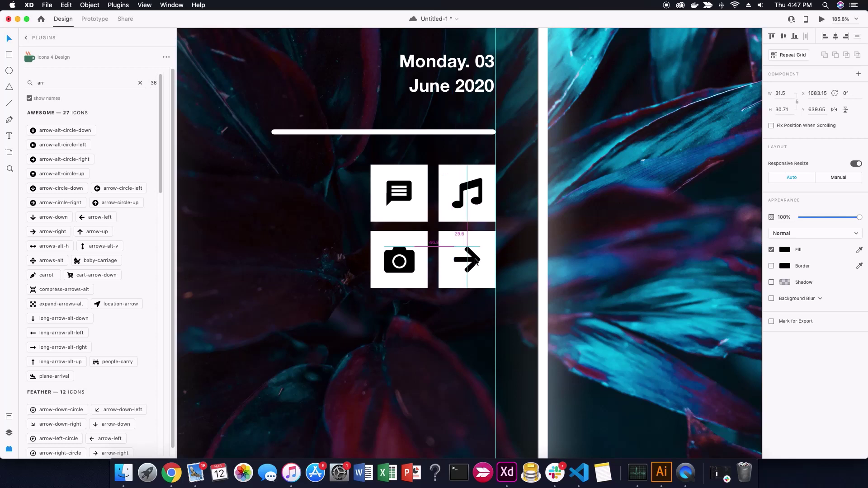
- Shrink the chat and music icons together
{"action": "key", "text": "super+0"}
{"action": "scroll", "coordinate": [400, 249], "scroll_direction": "up", "scroll_amount": 5}
{"action": "left_click", "coordinate": [369, 243]}
{"action": "left_click", "coordinate": [430, 244], "text": "shift"}
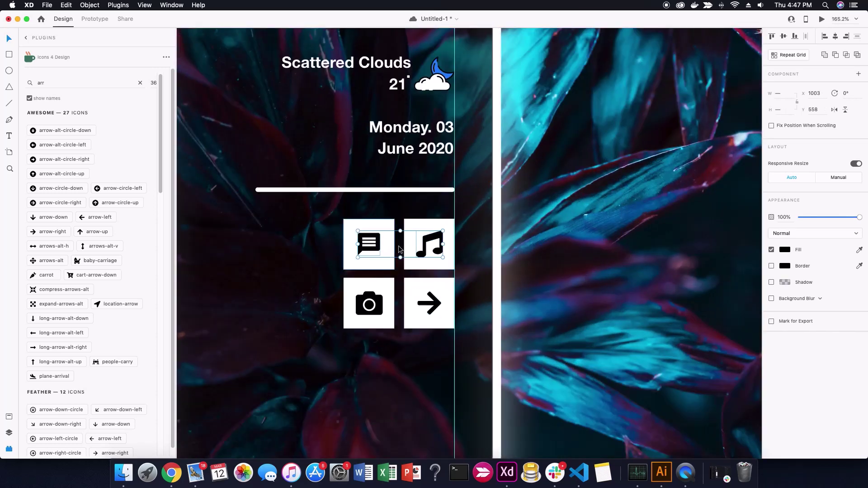
{"action": "mouse_move", "coordinate": [357, 257]}
{"action": "left_mouse_down"}
{"action": "mouse_move", "coordinate": [364, 251]}
{"action": "mouse_move", "coordinate": [340, 241]}
{"action": "left_mouse_up"}
{"action": "scroll", "coordinate": [402, 241], "scroll_direction": "up", "scroll_amount": 5}
- Re-centre the chat and music icons and shrink the camera and arrow icons to about 21 px
{"action": "left_click", "coordinate": [345, 241]}
{"action": "left_click_drag", "start_coordinate": [445, 239], "coordinate": [463, 241]}
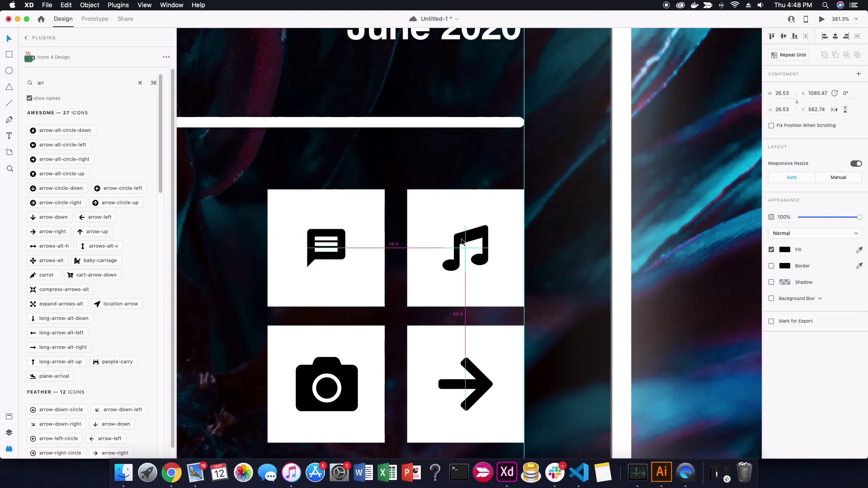
{"action": "left_click", "coordinate": [516, 267]}
{"action": "left_click", "coordinate": [334, 389]}
{"action": "left_click_drag", "start_coordinate": [358, 411], "coordinate": [346, 402]}
{"action": "left_click", "coordinate": [462, 386]}
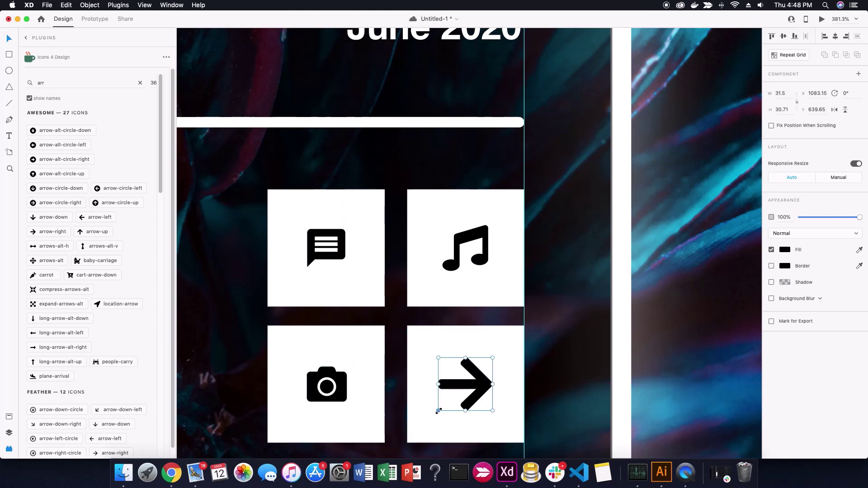
{"action": "left_click_drag", "start_coordinate": [438, 411], "coordinate": [448, 401]}
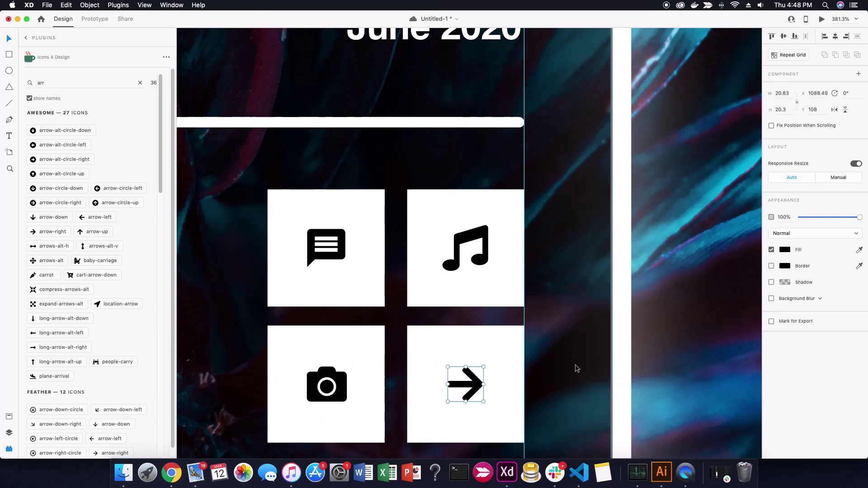
- Give the white square tiles a corner radius of 2
{"action": "left_click", "coordinate": [512, 249]}
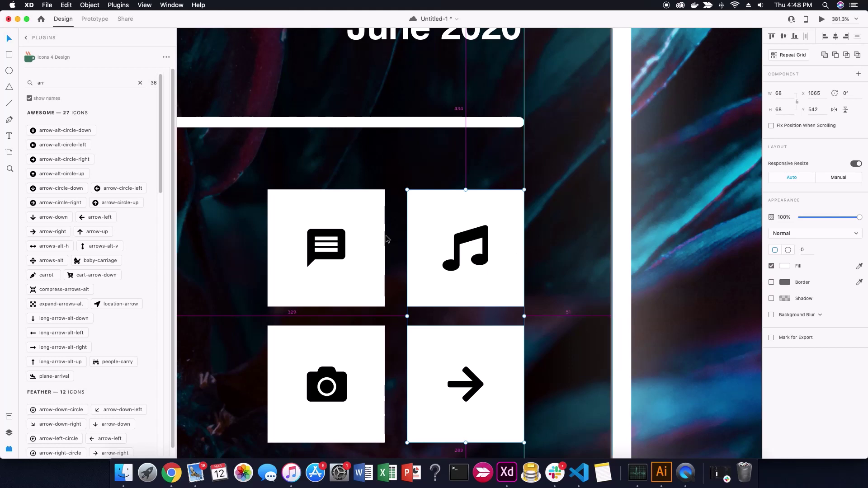
{"action": "left_click", "coordinate": [802, 250]}
{"action": "type", "text": "2"}
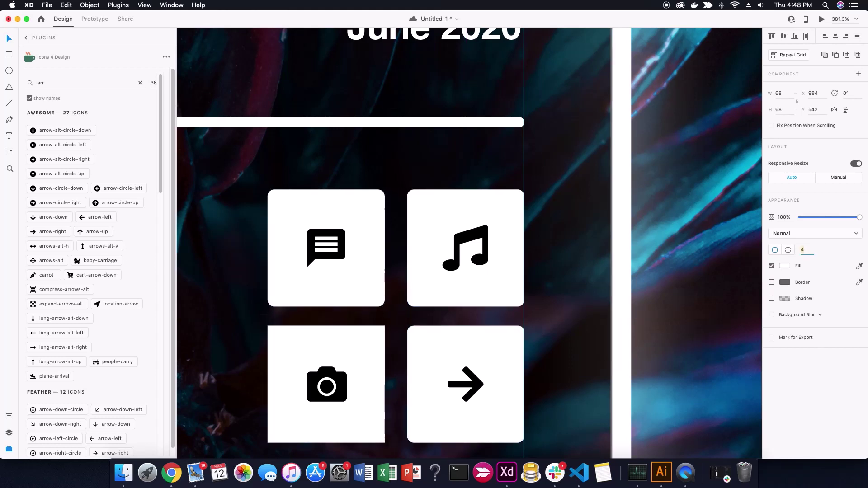
{"action": "left_click", "coordinate": [326, 420]}
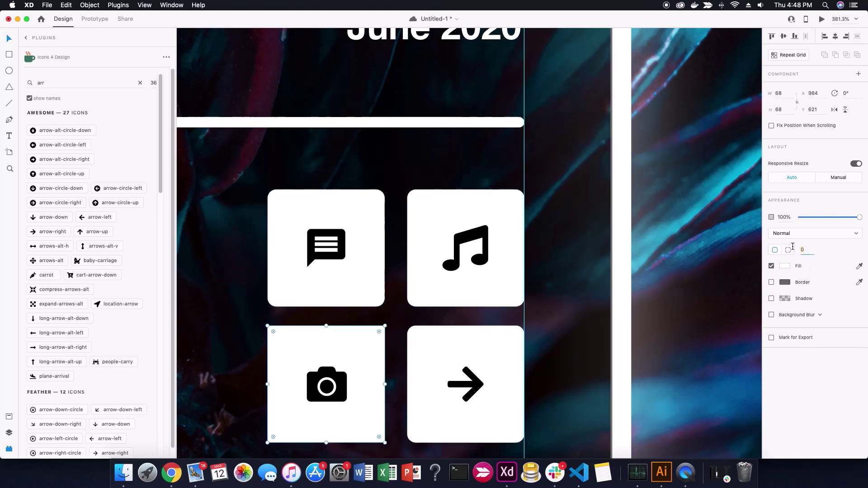
{"action": "left_click", "coordinate": [505, 366]}
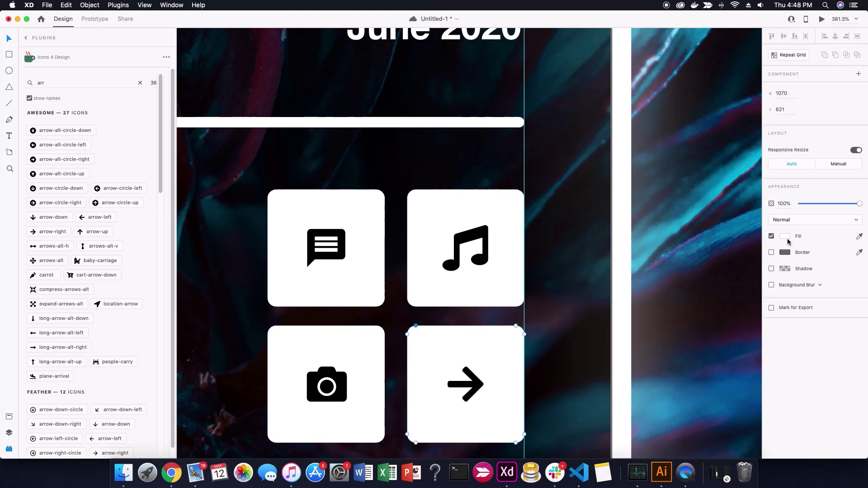
- Adjust the arrow tile's fill colour and turn the arrow icon white
{"action": "left_click", "coordinate": [785, 236]}
{"action": "left_click", "coordinate": [754, 239]}
{"action": "mouse_move", "coordinate": [723, 201]}
{"action": "left_mouse_down"}
{"action": "mouse_move", "coordinate": [688, 183]}
{"action": "mouse_move", "coordinate": [685, 263]}
{"action": "left_mouse_up"}
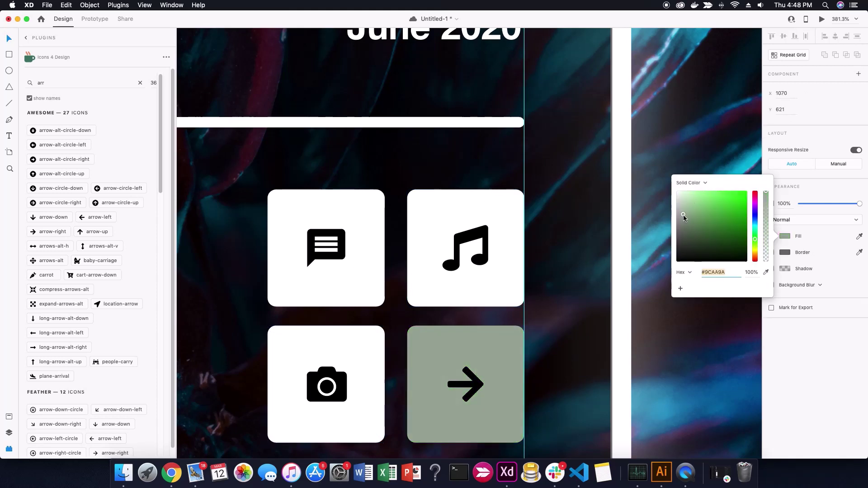
{"action": "left_click", "coordinate": [500, 383]}
{"action": "double_click", "coordinate": [466, 383]}
{"action": "left_click", "coordinate": [785, 251]}
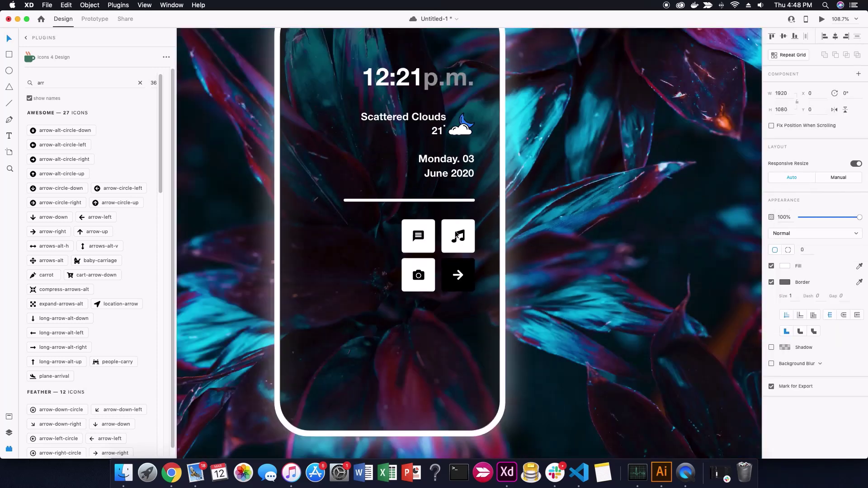
- Set the arrow tile's fill to bright red #FF1515
{"action": "scroll", "coordinate": [465, 244], "scroll_direction": "down", "scroll_amount": 1}
{"action": "left_click", "coordinate": [458, 274]}
{"action": "left_click", "coordinate": [785, 249]}
{"action": "left_click", "coordinate": [734, 233]}
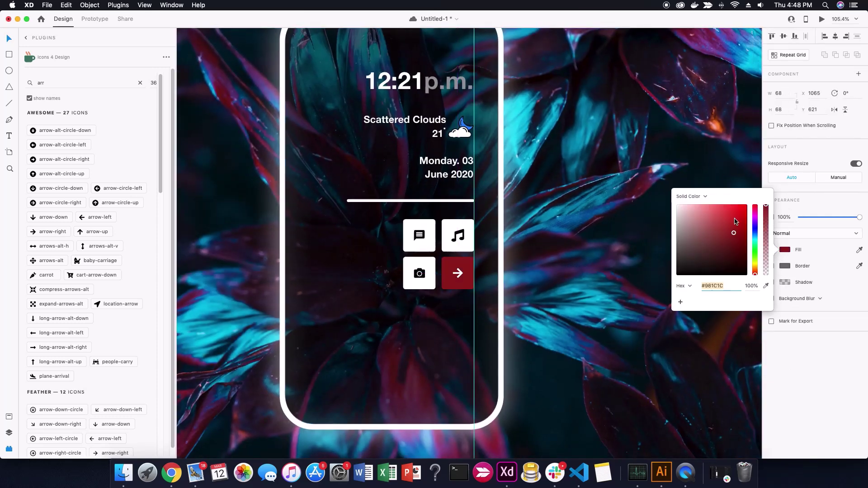
{"action": "left_click_drag", "start_coordinate": [734, 221], "coordinate": [740, 205]}
{"action": "key", "text": "super+0"}
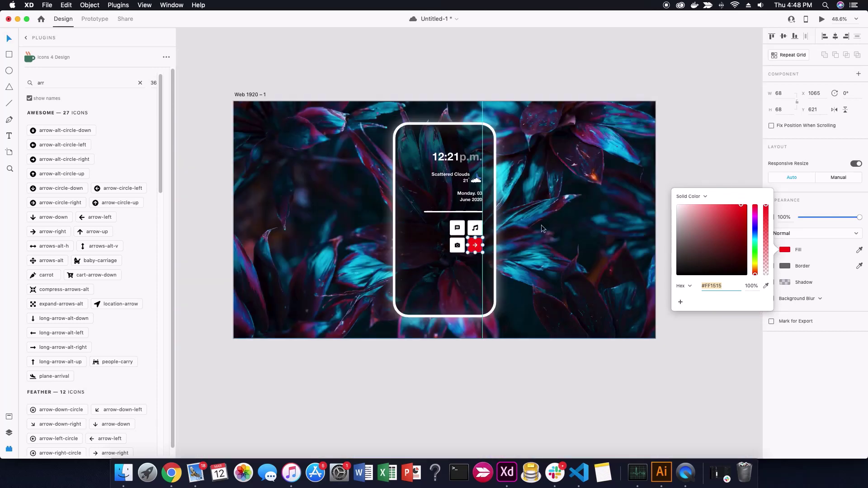
{"action": "left_click", "coordinate": [508, 227]}
{"action": "scroll", "coordinate": [508, 227], "scroll_direction": "up", "scroll_amount": 5}
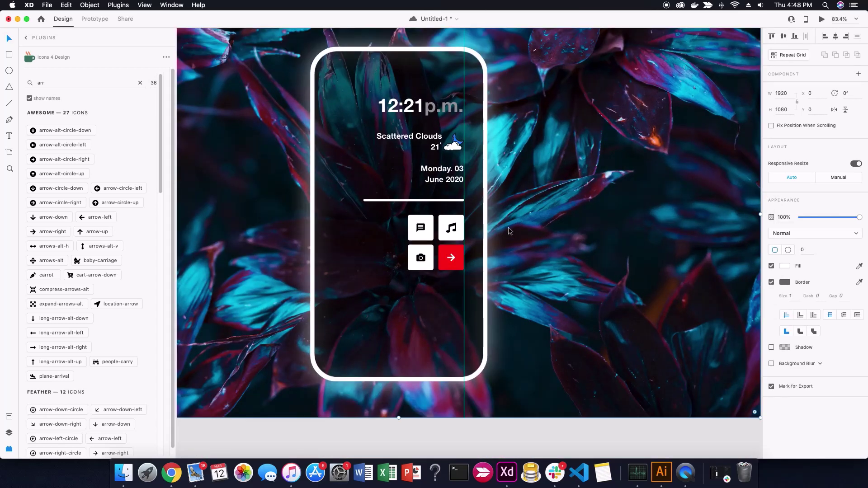
- Save the document and zoom out to view the whole design
{"action": "key", "text": "super+s"}
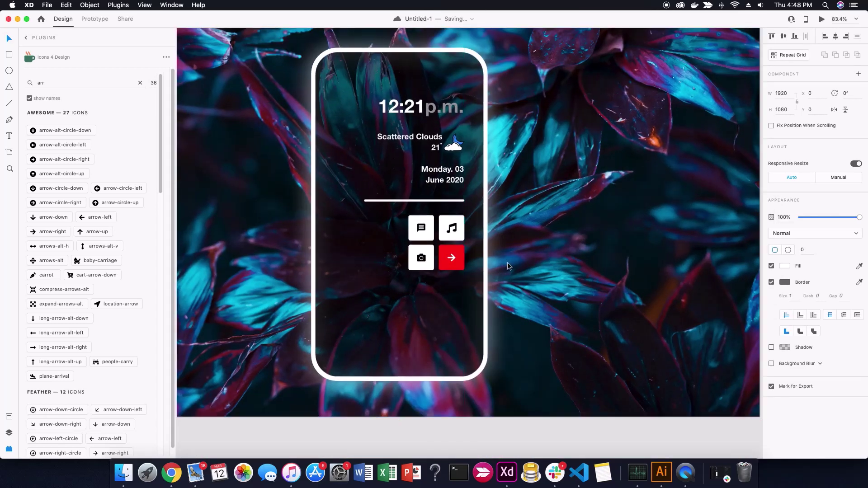
{"action": "key", "text": "super+0"}
{"action": "scroll", "coordinate": [468, 132], "scroll_direction": "up", "scroll_amount": 5}
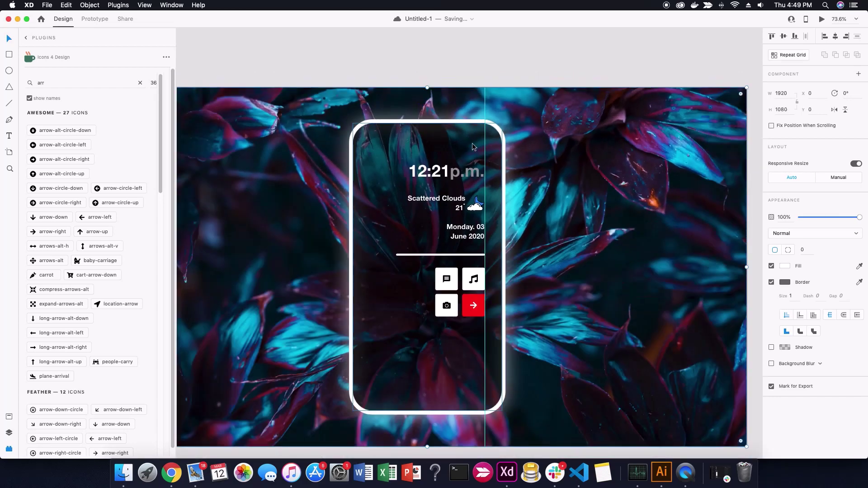
{"action": "scroll", "coordinate": [460, 118], "scroll_direction": "up", "scroll_amount": 5}
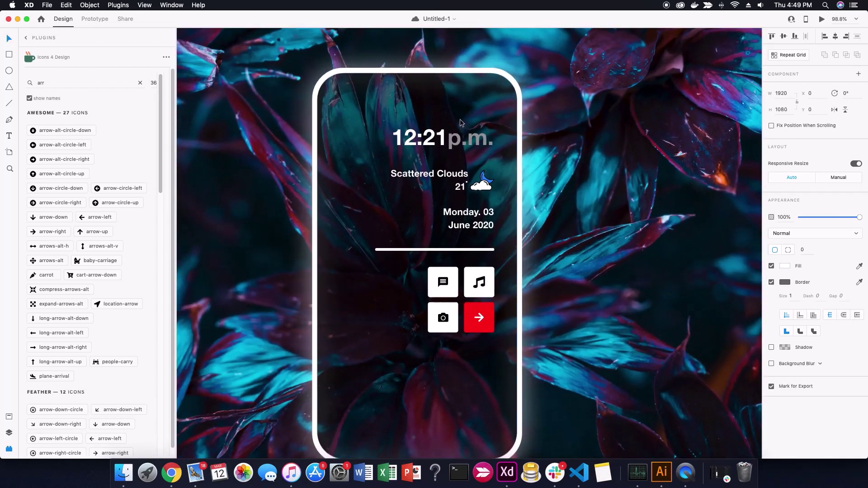
- Insert an arrow-forward icon and move it into the phone's lower area
{"action": "scroll", "coordinate": [460, 118], "scroll_direction": "down", "scroll_amount": 2}
{"action": "key", "text": "super+0"}
{"action": "scroll", "coordinate": [460, 120], "scroll_direction": "up", "scroll_amount": 5}
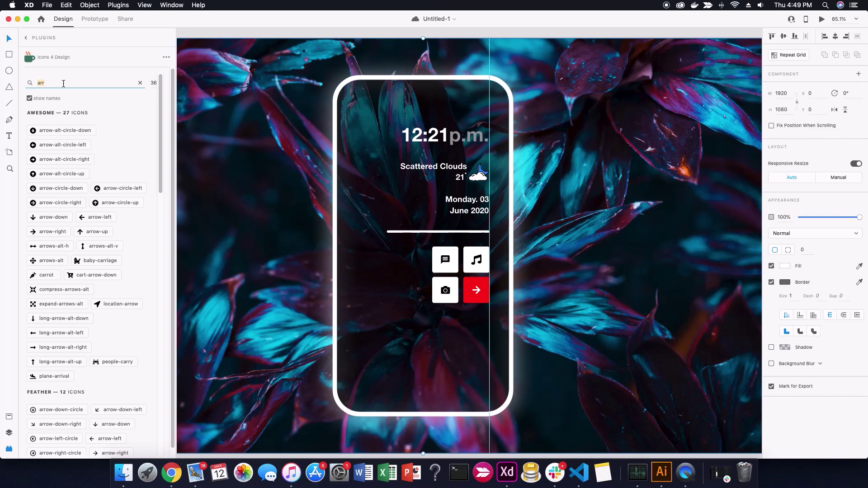
{"action": "scroll", "coordinate": [94, 212], "scroll_direction": "down", "scroll_amount": 2}
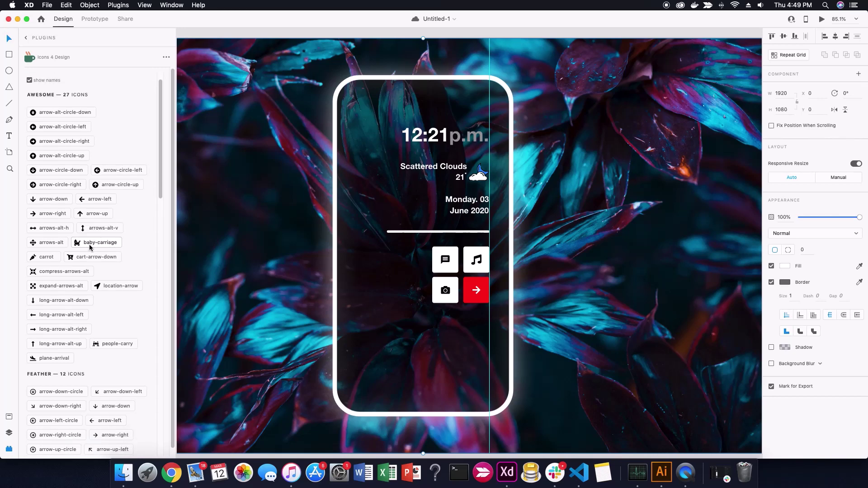
{"action": "scroll", "coordinate": [89, 247], "scroll_direction": "down", "scroll_amount": 3}
{"action": "scroll", "coordinate": [93, 257], "scroll_direction": "down", "scroll_amount": 2}
{"action": "scroll", "coordinate": [97, 280], "scroll_direction": "down", "scroll_amount": 5}
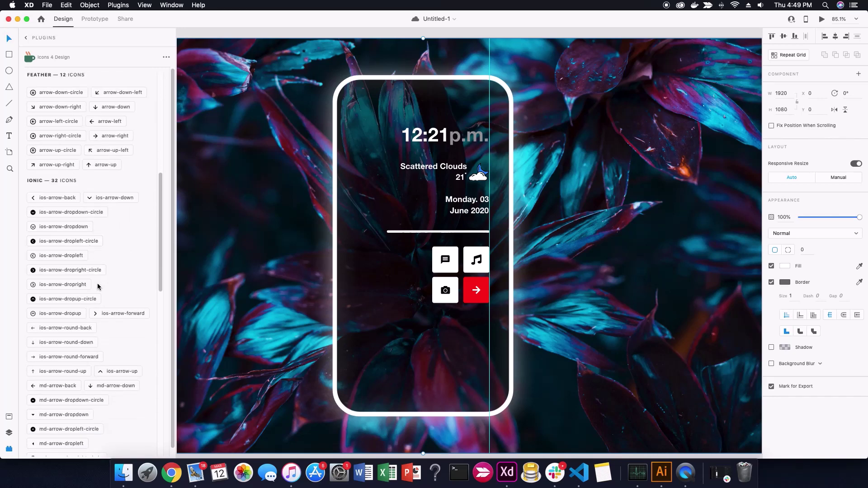
{"action": "left_click", "coordinate": [112, 317]}
{"action": "scroll", "coordinate": [592, 265], "scroll_direction": "down", "scroll_amount": 5}
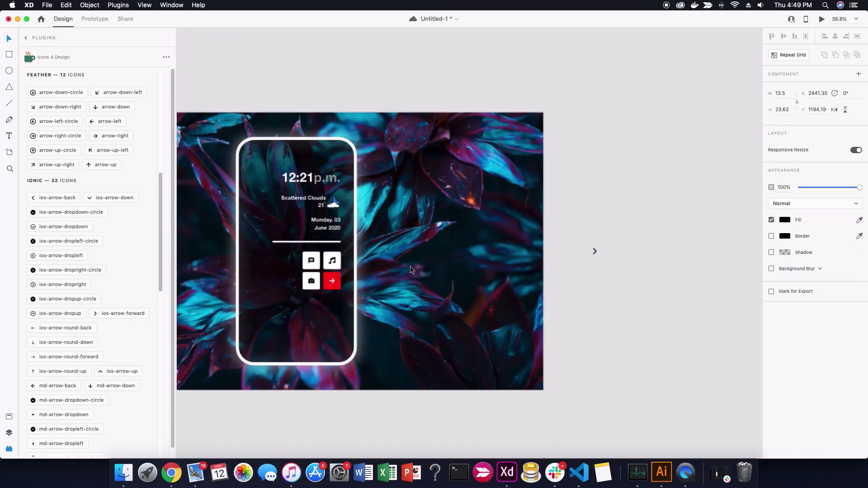
{"action": "scroll", "coordinate": [593, 253], "scroll_direction": "up", "scroll_amount": 5}
{"action": "left_click_drag", "start_coordinate": [586, 252], "coordinate": [255, 432]}
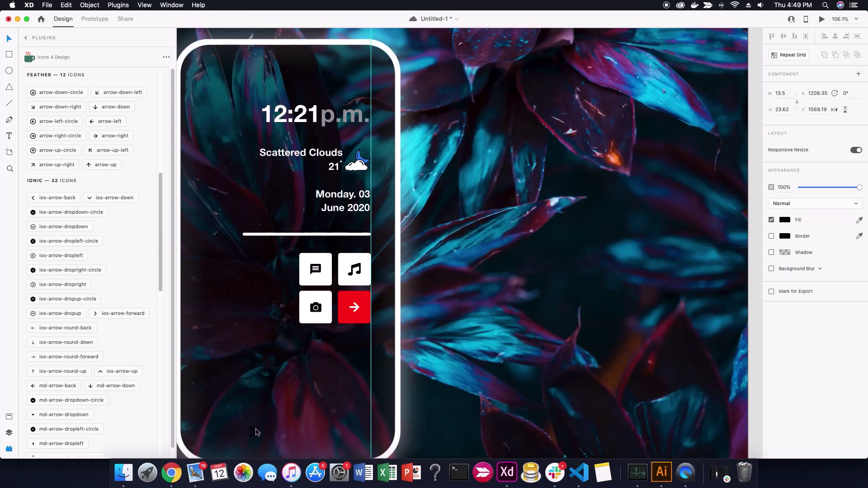
- Make the small arrow icon white and nudge it into position
{"action": "left_click", "coordinate": [785, 248]}
{"action": "left_click_drag", "start_coordinate": [678, 199], "coordinate": [670, 190]}
{"action": "left_click", "coordinate": [666, 189]}
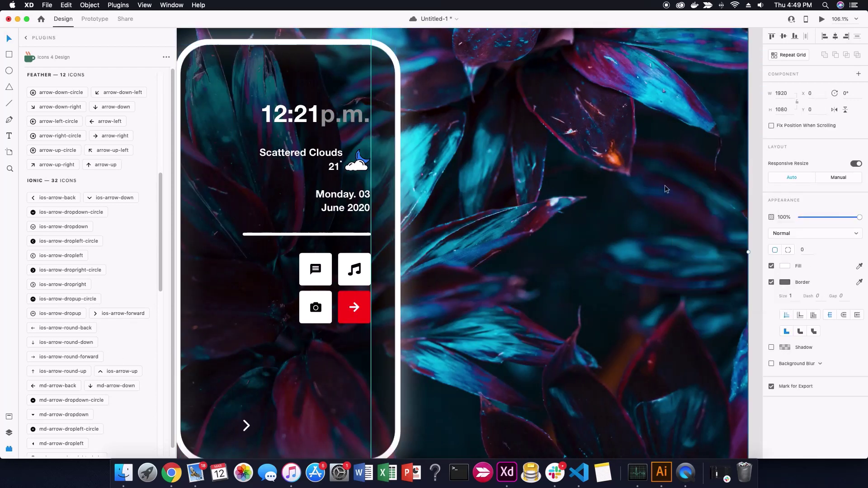
{"action": "scroll", "coordinate": [399, 341], "scroll_direction": "up", "scroll_amount": 3}
{"action": "left_click", "coordinate": [391, 335]}
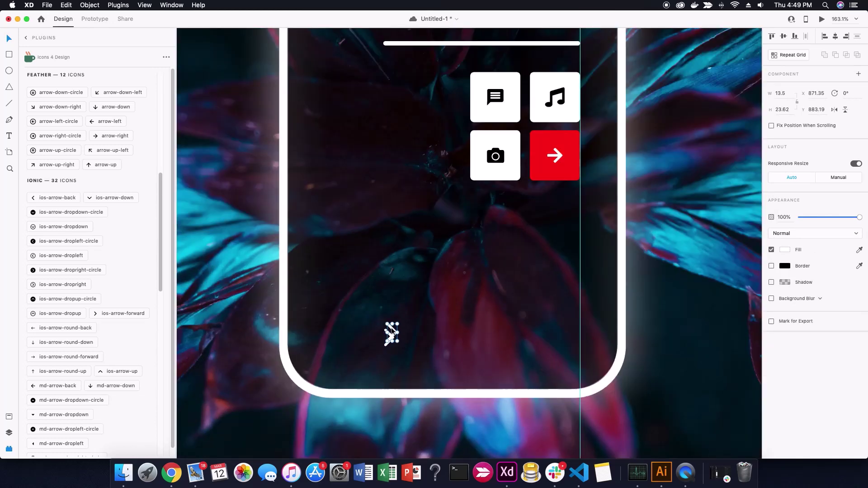
{"action": "mouse_move", "coordinate": [391, 333]}
{"action": "left_mouse_down"}
{"action": "mouse_move", "coordinate": [420, 337]}
{"action": "mouse_move", "coordinate": [387, 311]}
{"action": "left_mouse_up"}
{"action": "scroll", "coordinate": [401, 336], "scroll_direction": "up", "scroll_amount": 4}
- Group the three chevron arrows and save the document
{"action": "right_click", "coordinate": [380, 309]}
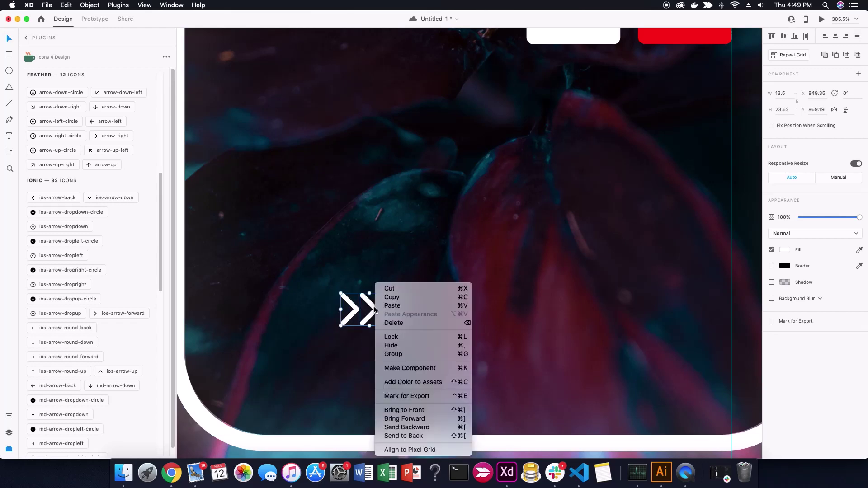
{"action": "left_click", "coordinate": [407, 346]}
{"action": "key", "text": "super+0"}
{"action": "scroll", "coordinate": [377, 278], "scroll_direction": "up", "scroll_amount": 3}
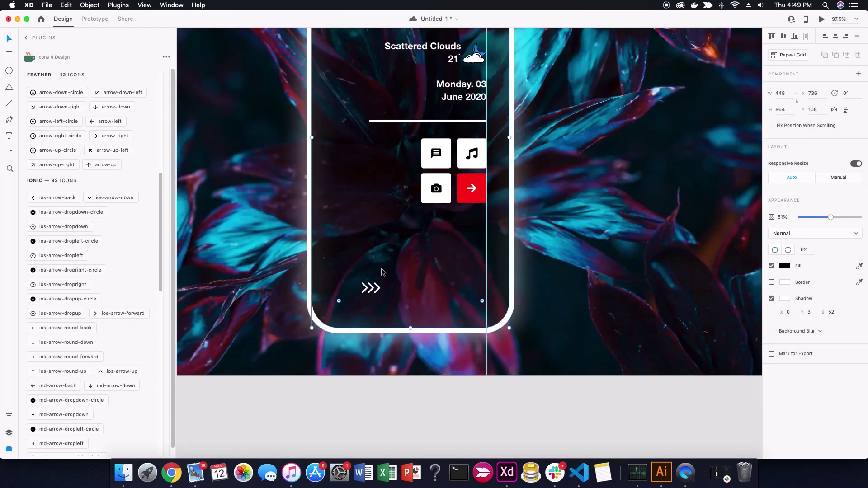
{"action": "key", "text": "super+s"}
- Copy the date text beside the chevrons, retype it as 'Slide to unlock', and align it
{"action": "left_click_drag", "start_coordinate": [459, 89], "coordinate": [415, 288], "text": "alt"}
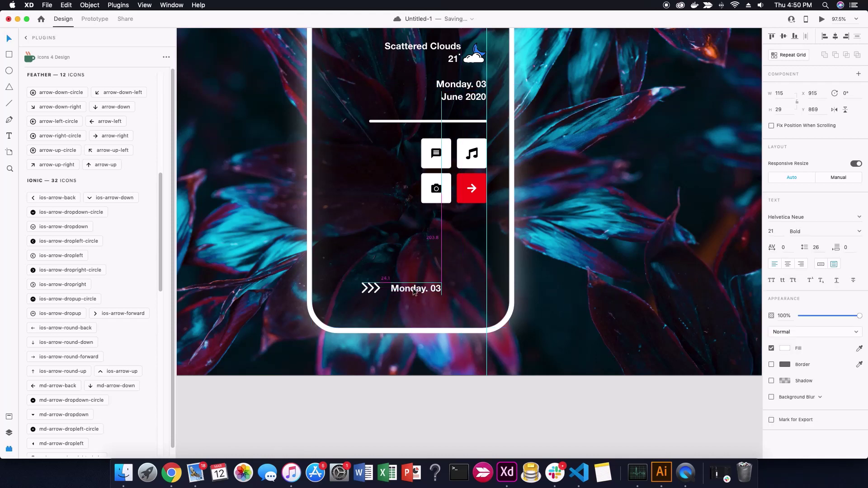
{"action": "double_click", "coordinate": [414, 289]}
{"action": "type", "text": "Slide to unloca"}
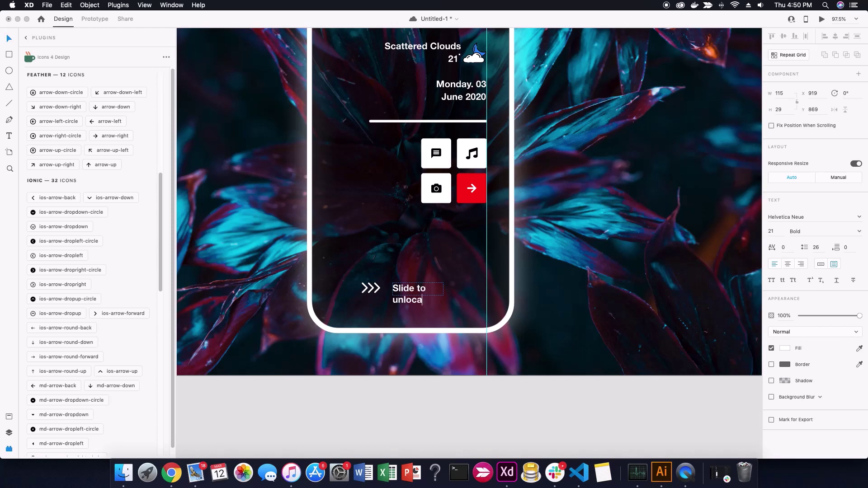
{"action": "key", "text": "BackSpace"}
{"action": "type", "text": "ck"}
{"action": "key", "text": "Escape"}
{"action": "scroll", "coordinate": [453, 305], "scroll_direction": "up", "scroll_amount": 5}
{"action": "mouse_move", "coordinate": [434, 275]}
{"action": "left_mouse_down"}
{"action": "mouse_move", "coordinate": [479, 276]}
{"action": "mouse_move", "coordinate": [465, 274]}
{"action": "left_mouse_up"}
{"action": "scroll", "coordinate": [420, 304], "scroll_direction": "up", "scroll_amount": 3}
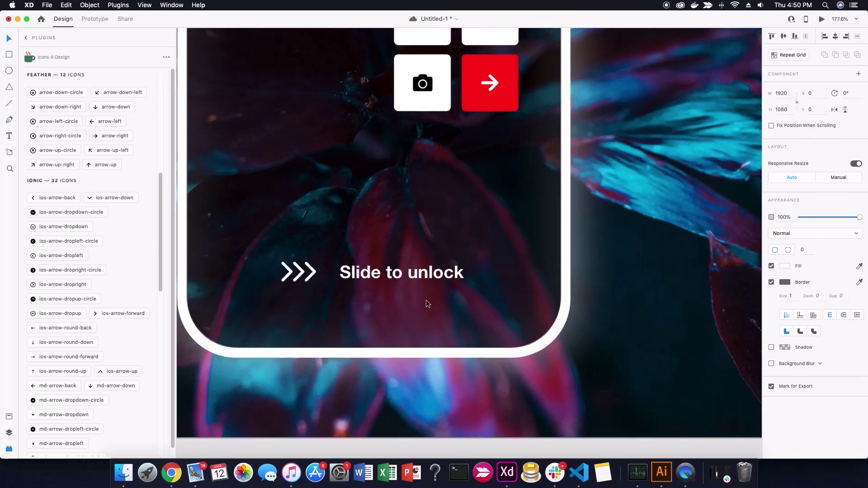
{"action": "left_click_drag", "start_coordinate": [391, 273], "coordinate": [382, 270]}
- Group the 'Slide to unlock' label with the chevrons
{"action": "scroll", "coordinate": [379, 270], "scroll_direction": "down", "scroll_amount": 5}
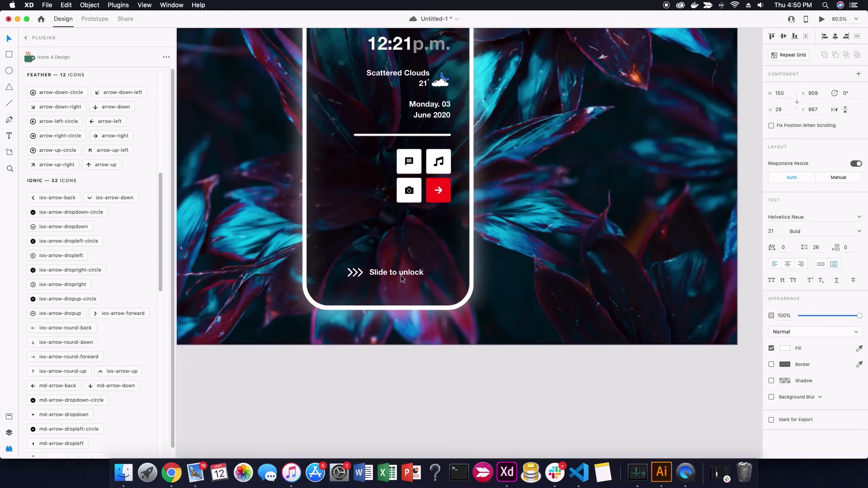
{"action": "scroll", "coordinate": [365, 275], "scroll_direction": "up", "scroll_amount": 4}
{"action": "left_click", "coordinate": [350, 273], "text": "shift"}
{"action": "right_click", "coordinate": [378, 272]}
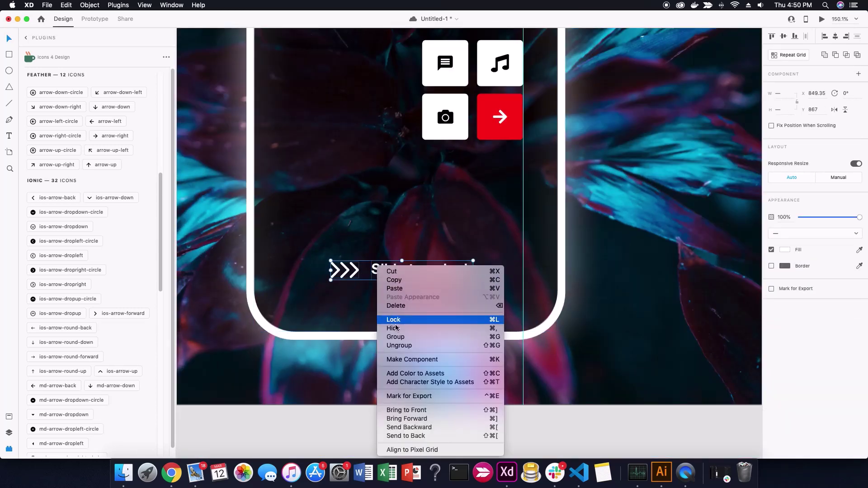
{"action": "left_click", "coordinate": [397, 318]}
- Lock the background image and phone frame layers in the Layers panel
{"action": "left_click", "coordinate": [550, 261]}
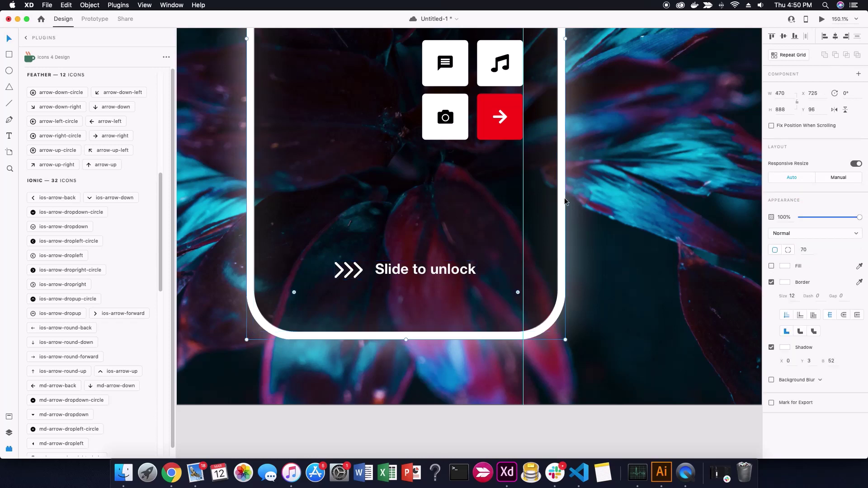
{"action": "scroll", "coordinate": [564, 197], "scroll_direction": "down", "scroll_amount": 5}
{"action": "left_click", "coordinate": [517, 291]}
{"action": "scroll", "coordinate": [519, 232], "scroll_direction": "up", "scroll_amount": 3}
{"action": "scroll", "coordinate": [498, 190], "scroll_direction": "up", "scroll_amount": 2}
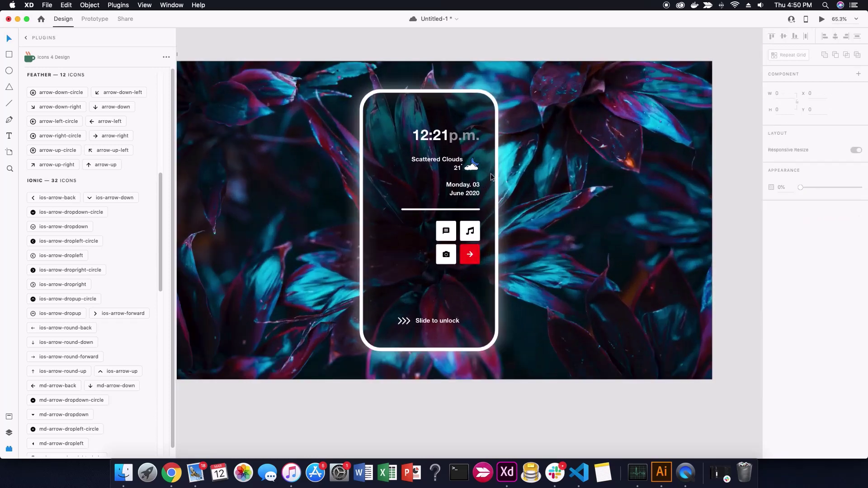
{"action": "left_click_drag", "start_coordinate": [558, 397], "coordinate": [474, 300]}
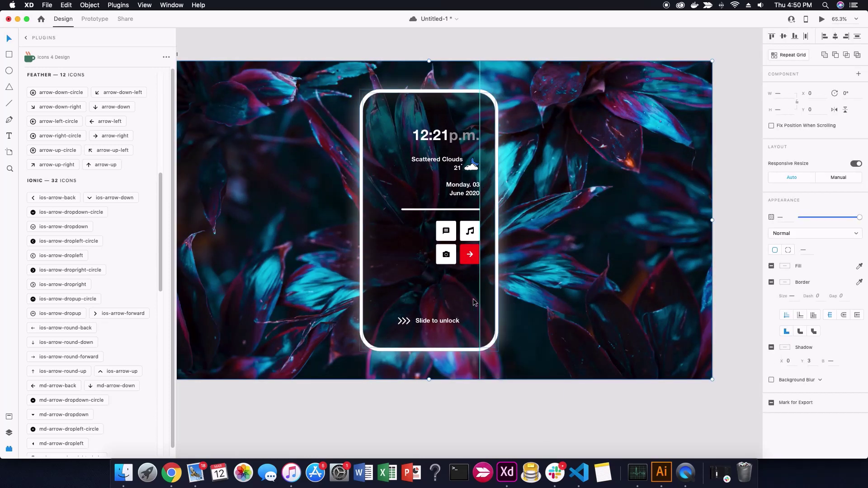
{"action": "left_click", "coordinate": [8, 434]}
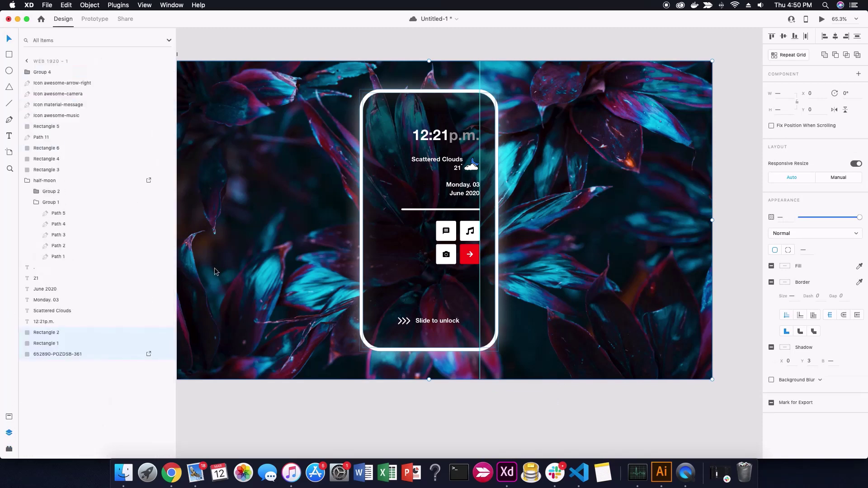
{"action": "left_click", "coordinate": [158, 354]}
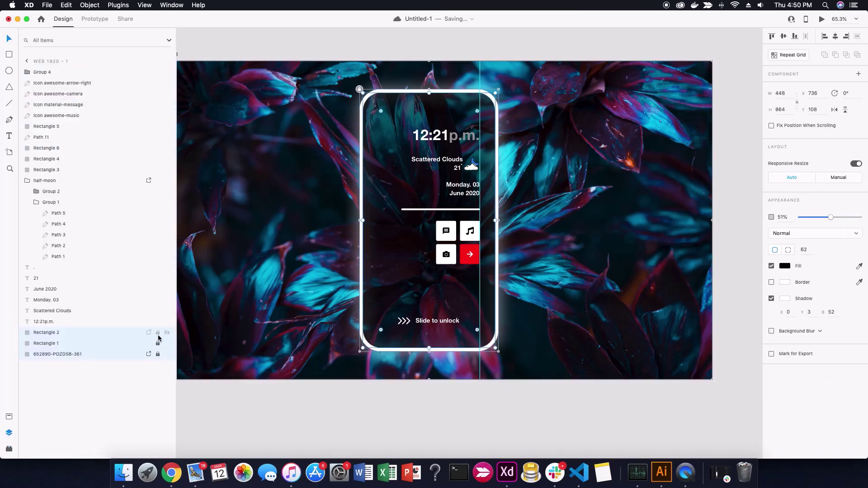
- Move the clock, weather, date and icon tiles down slightly
{"action": "left_click_drag", "start_coordinate": [478, 277], "coordinate": [458, 236]}
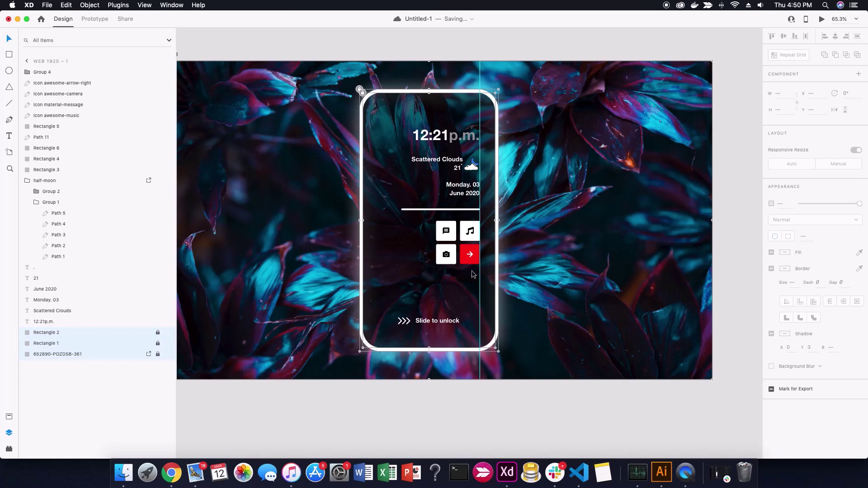
{"action": "left_click_drag", "start_coordinate": [483, 279], "coordinate": [407, 126]}
{"action": "key", "text": "Down"}
{"action": "key", "text": "Down"}
{"action": "key", "text": "Down"}
{"action": "key", "text": "Down"}
{"action": "key", "text": "Down"}
{"action": "key", "text": "Down"}
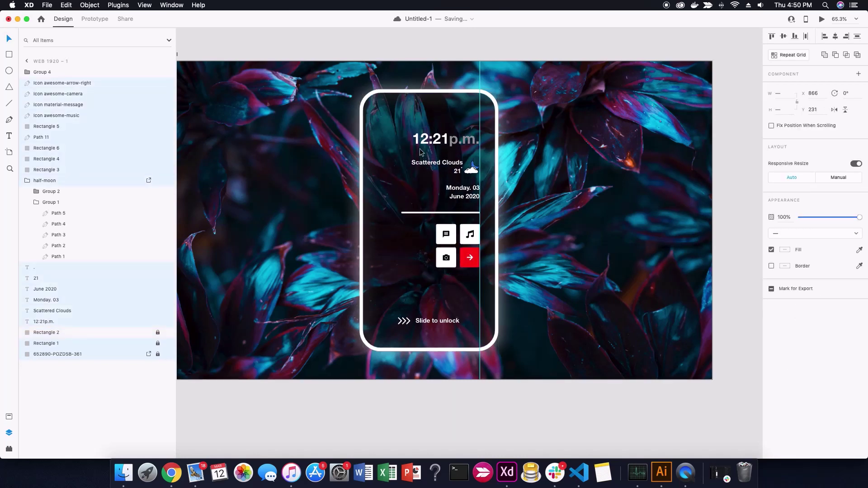
{"action": "key", "text": "Down"}
{"action": "key", "text": "Down"}
{"action": "key", "text": "Down"}
{"action": "key", "text": "Down"}
{"action": "key", "text": "Down"}
{"action": "key", "text": "Down"}
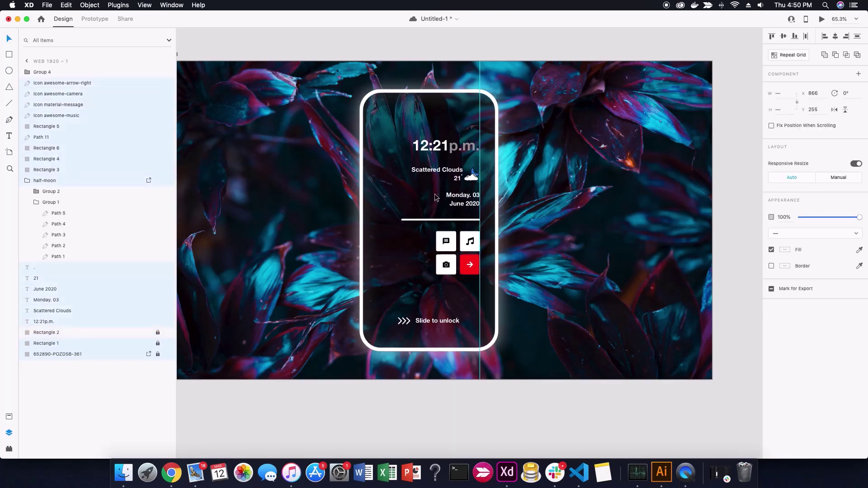
{"action": "left_click", "coordinate": [727, 207]}
- Recolour the clock's p.m. suffix to dark grey #9D9D9D
{"action": "double_click", "coordinate": [459, 148]}
{"action": "left_click", "coordinate": [479, 147]}
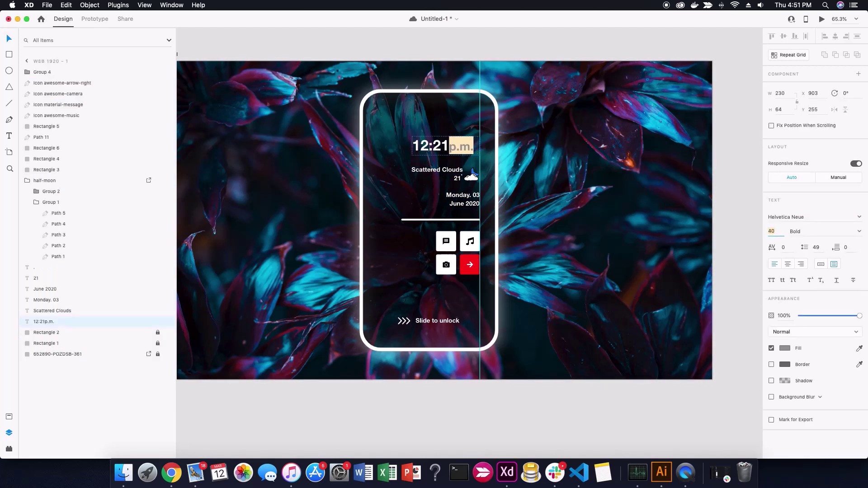
{"action": "left_click", "coordinate": [787, 351]}
{"action": "left_click_drag", "start_coordinate": [717, 316], "coordinate": [722, 312]}
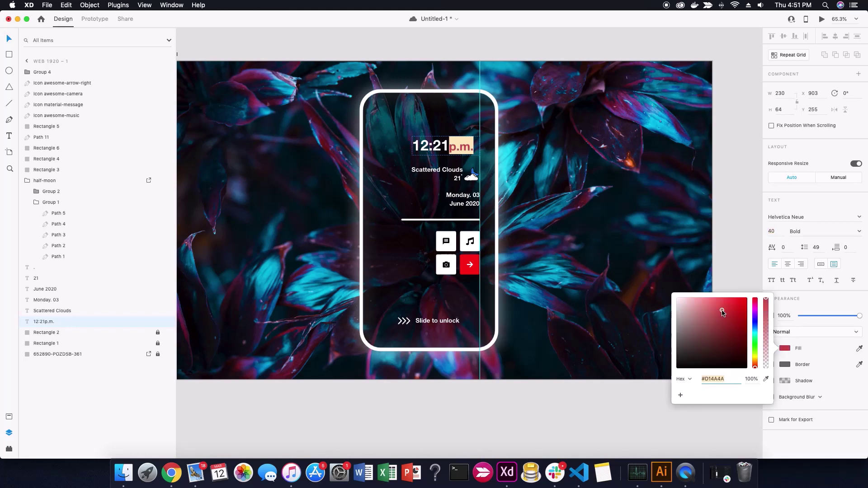
{"action": "left_click", "coordinate": [759, 340]}
{"action": "left_click", "coordinate": [725, 318]}
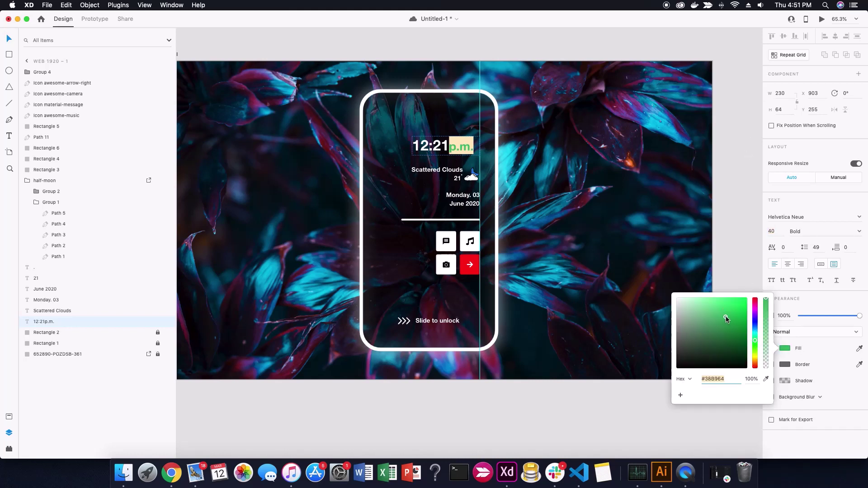
{"action": "mouse_move", "coordinate": [683, 330]}
{"action": "left_mouse_down"}
{"action": "mouse_move", "coordinate": [676, 354]}
{"action": "mouse_move", "coordinate": [665, 329]}
{"action": "left_mouse_up"}
{"action": "key", "text": "Escape"}
- Shift the 12:21p.m. clock text slightly to the right
{"action": "scroll", "coordinate": [463, 138], "scroll_direction": "up", "scroll_amount": 5}
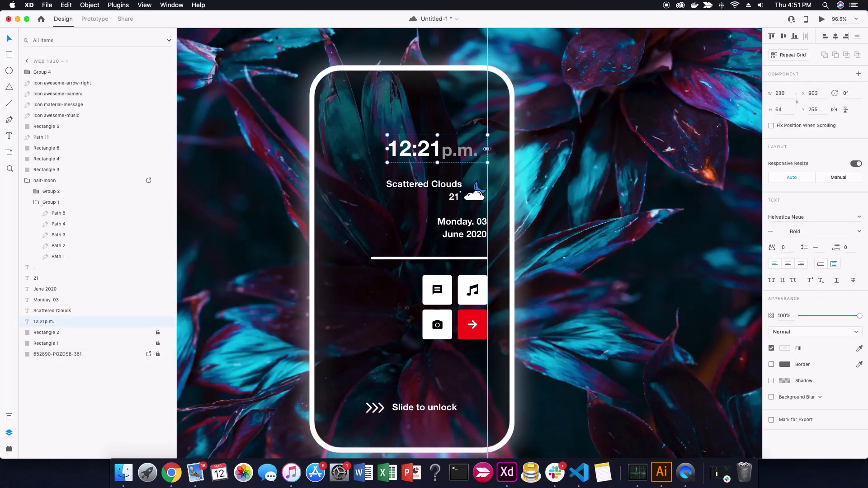
{"action": "left_click_drag", "start_coordinate": [438, 150], "coordinate": [445, 151]}
{"action": "scroll", "coordinate": [544, 192], "scroll_direction": "down", "scroll_amount": 3}
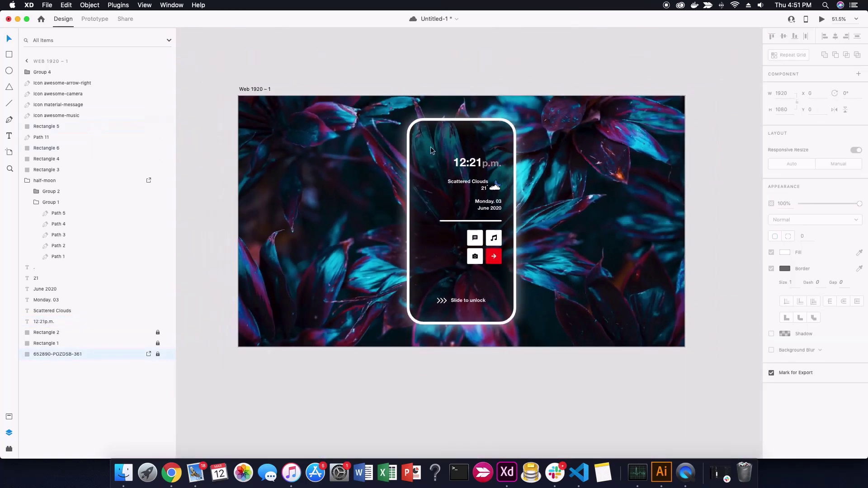
{"action": "scroll", "coordinate": [431, 147], "scroll_direction": "up", "scroll_amount": 3}
{"action": "scroll", "coordinate": [431, 147], "scroll_direction": "down", "scroll_amount": 3}
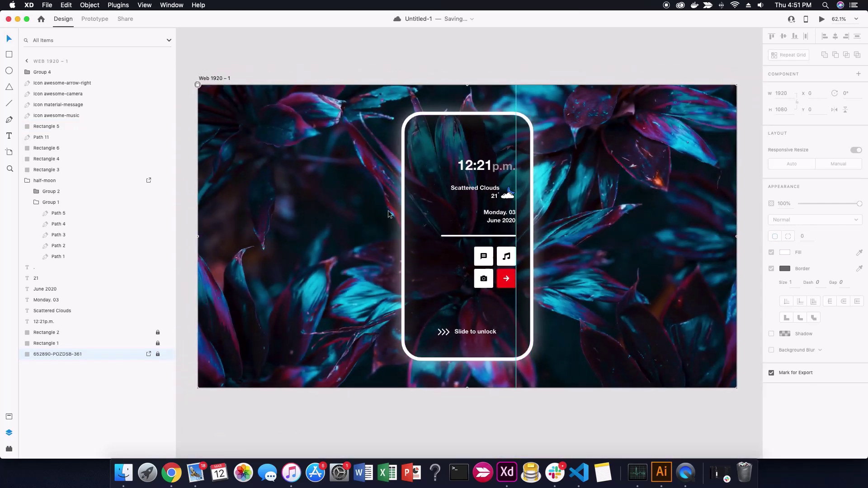
{"action": "left_click_drag", "start_coordinate": [576, 411], "coordinate": [512, 318]}
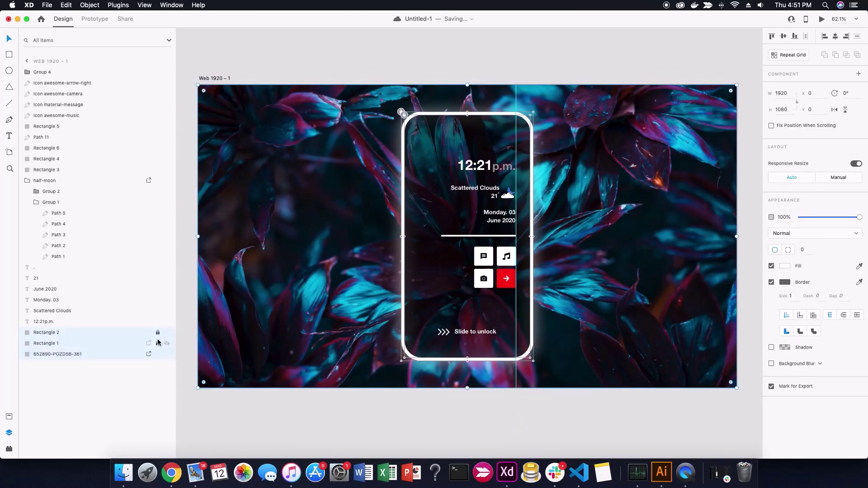
{"action": "left_click", "coordinate": [264, 400]}
{"action": "key", "text": "super+0"}
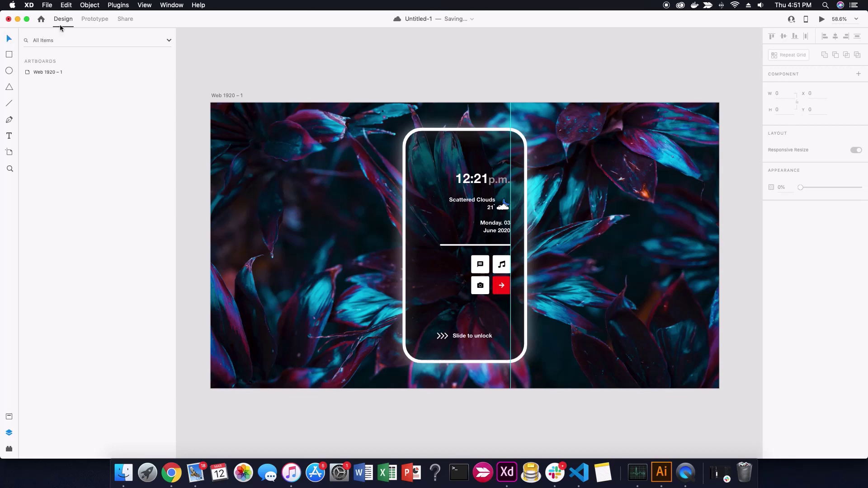
- Insert a wifi icon from the Icons 4 Design plugin and move it toward the phone's top
{"action": "left_click", "coordinate": [118, 5]}
{"action": "left_click", "coordinate": [123, 33]}
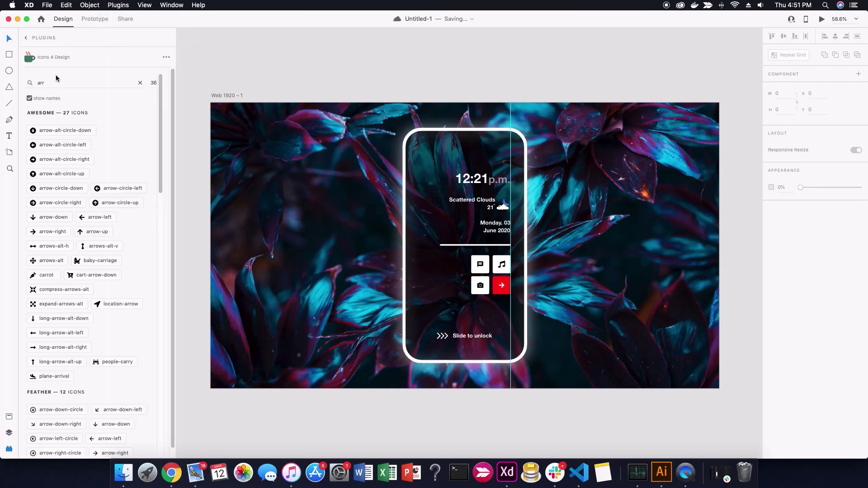
{"action": "type", "text": "wifi"}
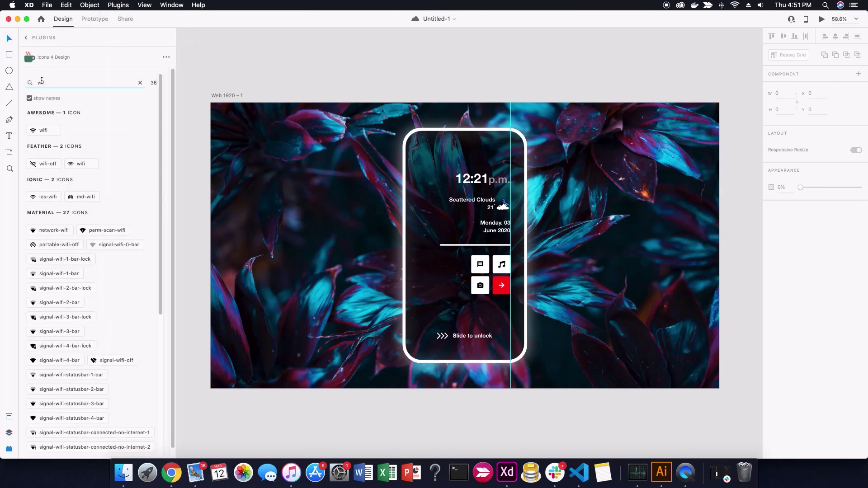
{"action": "left_click", "coordinate": [42, 131]}
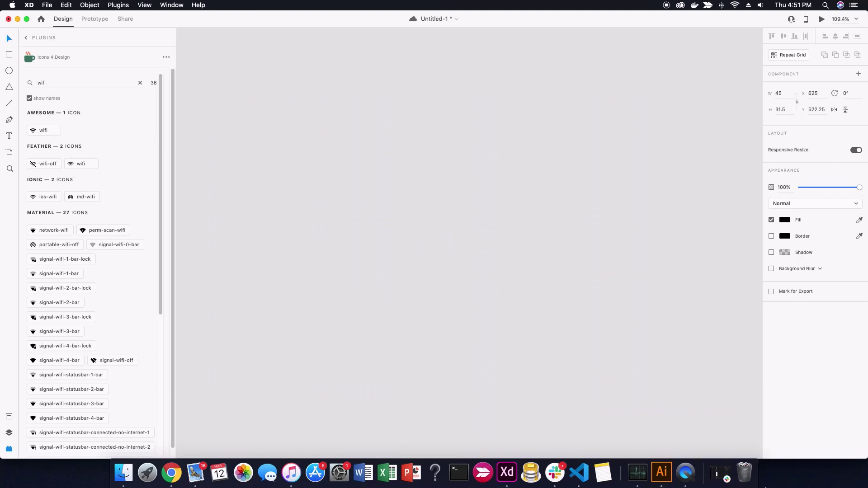
{"action": "mouse_move", "coordinate": [749, 473]}
{"action": "left_mouse_down"}
{"action": "mouse_move", "coordinate": [602, 281]}
{"action": "mouse_move", "coordinate": [590, 294]}
{"action": "mouse_move", "coordinate": [442, 294]}
{"action": "mouse_move", "coordinate": [454, 301]}
{"action": "left_mouse_up"}
{"action": "scroll", "coordinate": [442, 294], "scroll_direction": "up", "scroll_amount": 5}
{"action": "scroll", "coordinate": [446, 295], "scroll_direction": "up", "scroll_amount": 5}
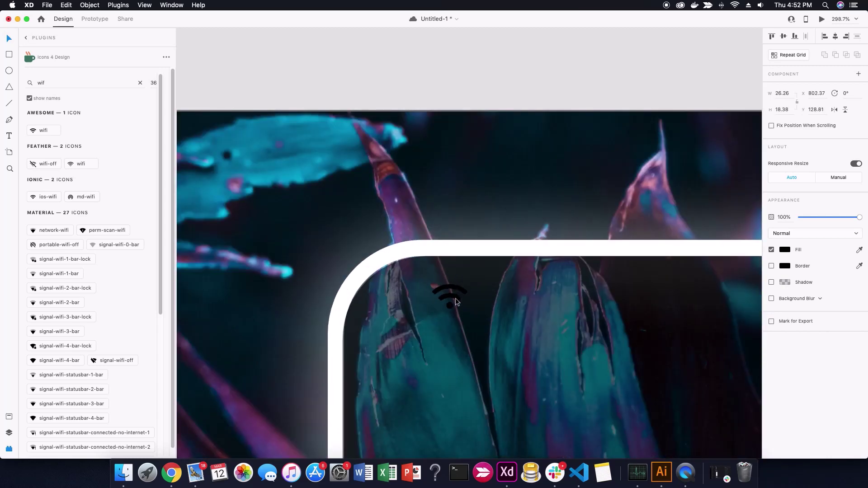
{"action": "scroll", "coordinate": [455, 297], "scroll_direction": "down", "scroll_amount": 3}
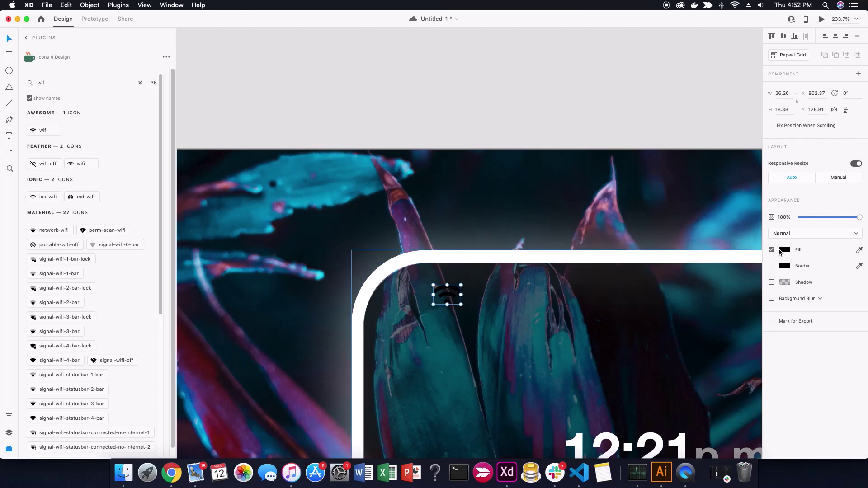
- Make the wifi icon white and shrink it slightly
{"action": "left_click", "coordinate": [784, 250]}
{"action": "left_click", "coordinate": [426, 189]}
{"action": "scroll", "coordinate": [426, 189], "scroll_direction": "down", "scroll_amount": 3}
{"action": "scroll", "coordinate": [429, 209], "scroll_direction": "up", "scroll_amount": 3}
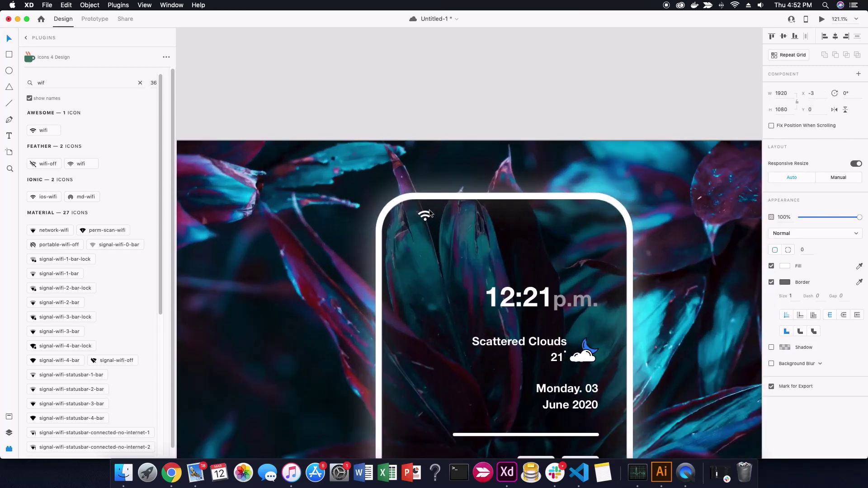
{"action": "left_click", "coordinate": [427, 211]}
{"action": "left_click_drag", "start_coordinate": [432, 216], "coordinate": [438, 228]}
{"action": "scroll", "coordinate": [434, 219], "scroll_direction": "up", "scroll_amount": 5}
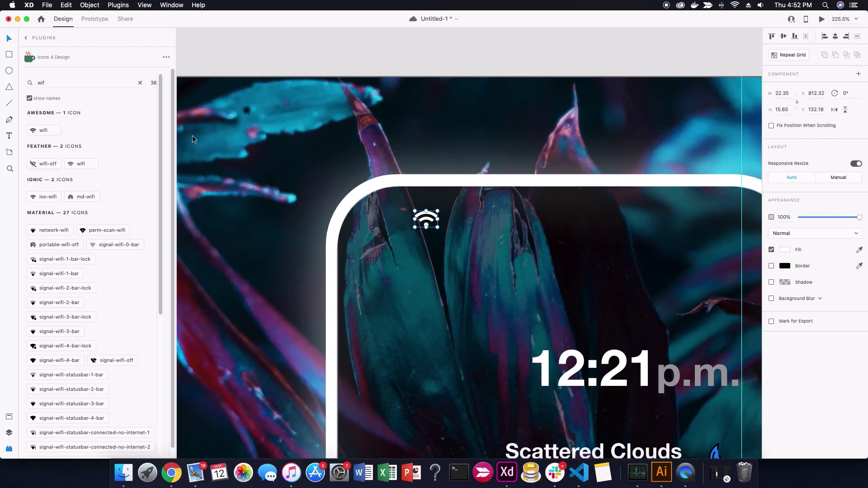
- Insert a signal-bars icon, shrink it to match the wifi icon, and fill it white
{"action": "type", "text": "sig"}
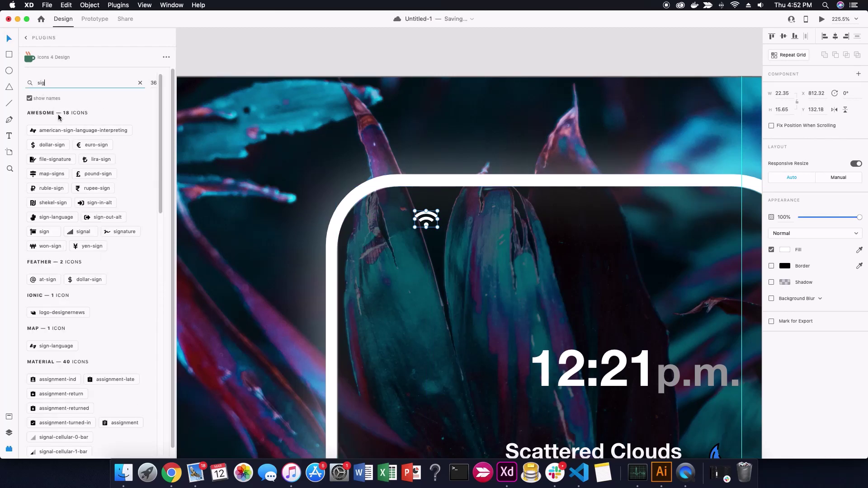
{"action": "type", "text": "na"}
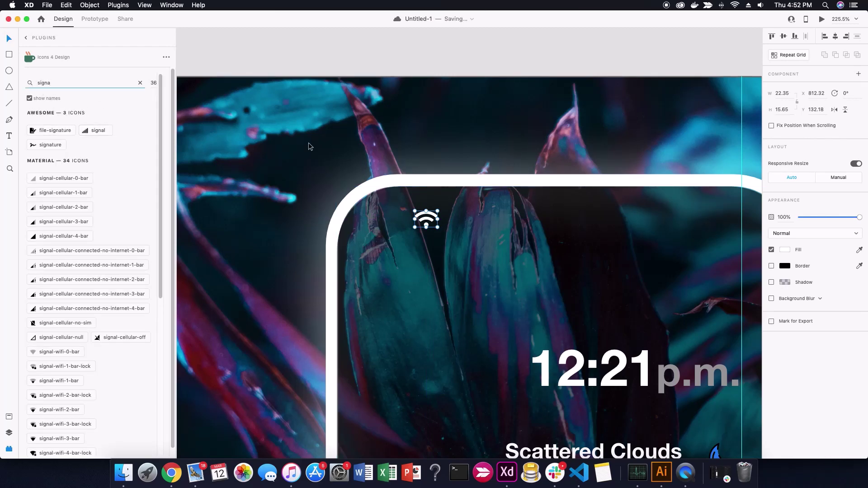
{"action": "left_click", "coordinate": [101, 131]}
{"action": "scroll", "coordinate": [484, 233], "scroll_direction": "up", "scroll_amount": 1}
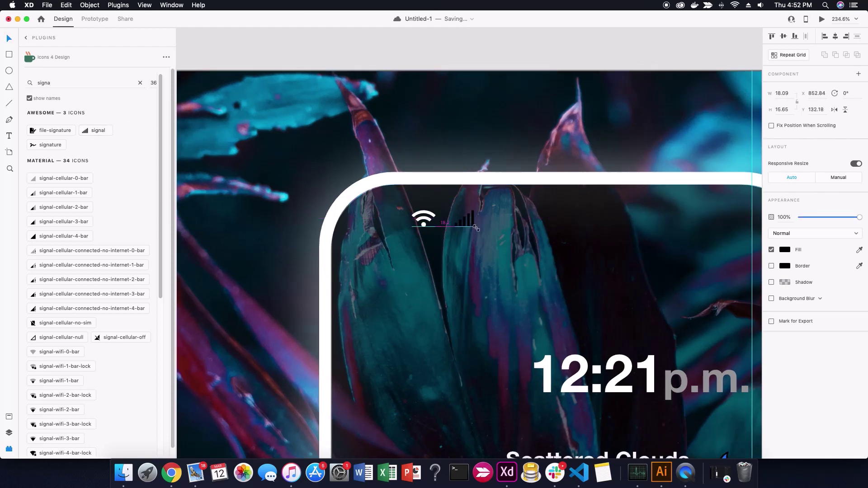
{"action": "mouse_move", "coordinate": [485, 239]}
{"action": "left_mouse_down"}
{"action": "mouse_move", "coordinate": [475, 227]}
{"action": "mouse_move", "coordinate": [357, 227]}
{"action": "left_mouse_up"}
{"action": "left_click", "coordinate": [783, 252]}
{"action": "left_click", "coordinate": [676, 256]}
{"action": "scroll", "coordinate": [466, 221], "scroll_direction": "up", "scroll_amount": 4}
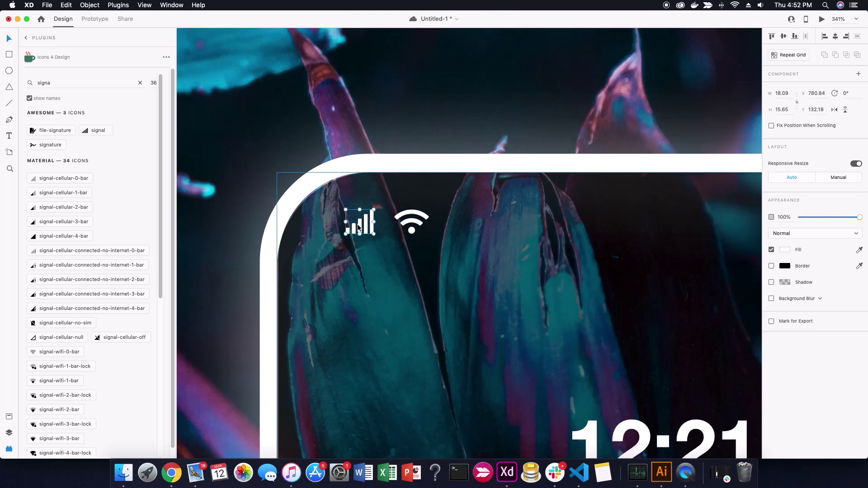
- Place a second signal icon beside the first and space the wifi icon evenly after them
{"action": "left_click_drag", "start_coordinate": [420, 225], "coordinate": [458, 225]}
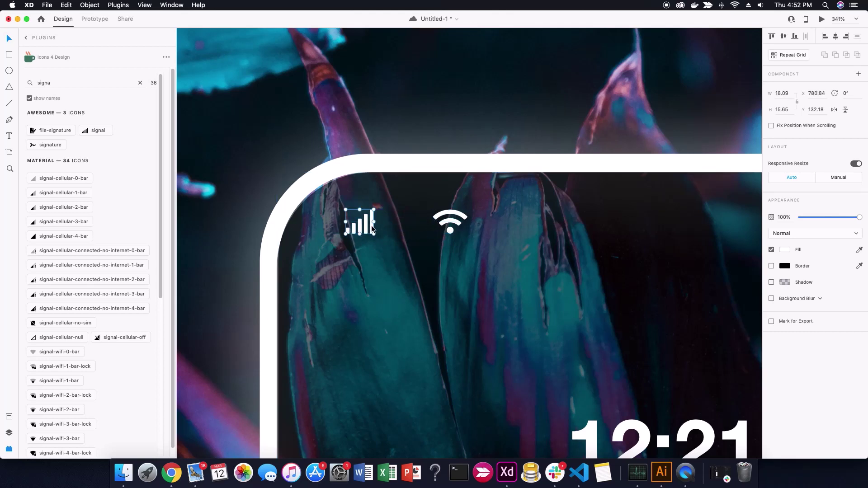
{"action": "left_click_drag", "start_coordinate": [372, 229], "coordinate": [415, 230]}
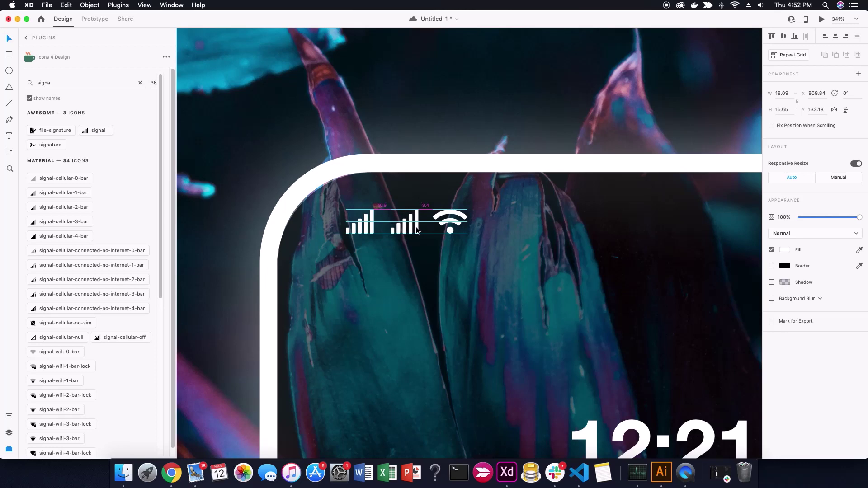
{"action": "left_click_drag", "start_coordinate": [456, 213], "coordinate": [462, 213]}
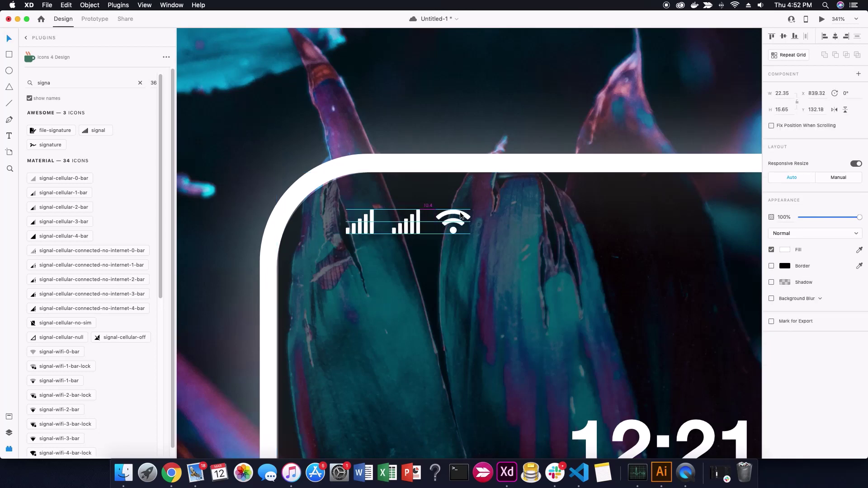
{"action": "key", "text": "Escape"}
{"action": "scroll", "coordinate": [423, 241], "scroll_direction": "down", "scroll_amount": 10}
{"action": "scroll", "coordinate": [536, 246], "scroll_direction": "up", "scroll_amount": 5}
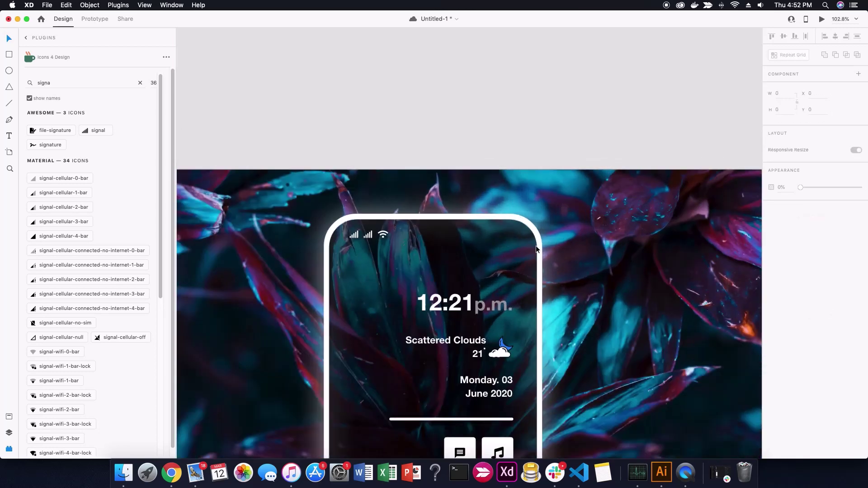
{"action": "scroll", "coordinate": [536, 245], "scroll_direction": "down", "scroll_amount": 2}
{"action": "type", "text": "batt"}
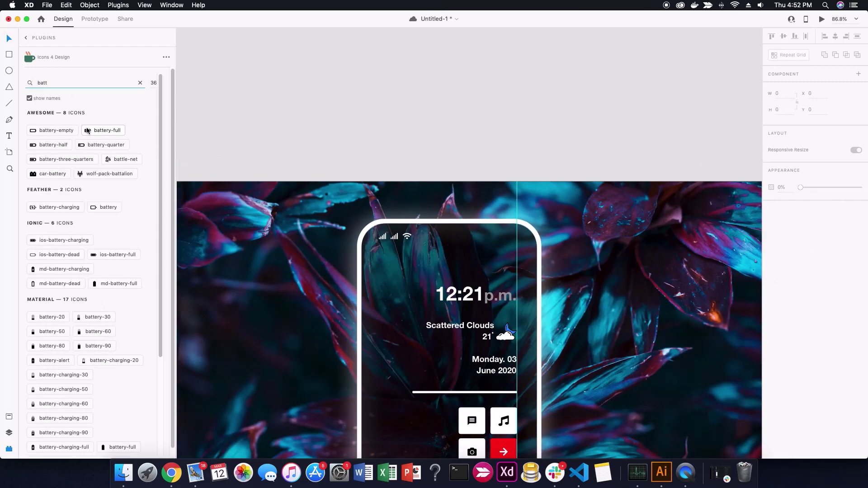
- Insert a battery icon onto the phone screen and shrink it
{"action": "left_click", "coordinate": [52, 148]}
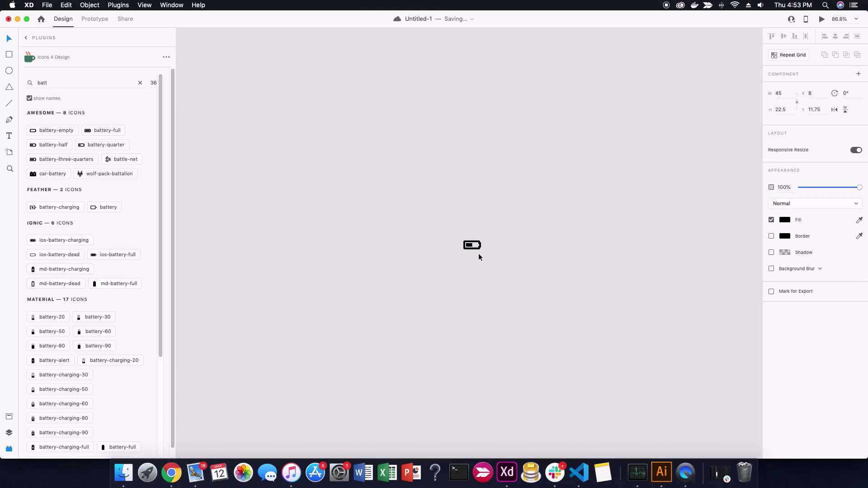
{"action": "left_click_drag", "start_coordinate": [472, 245], "coordinate": [661, 289]}
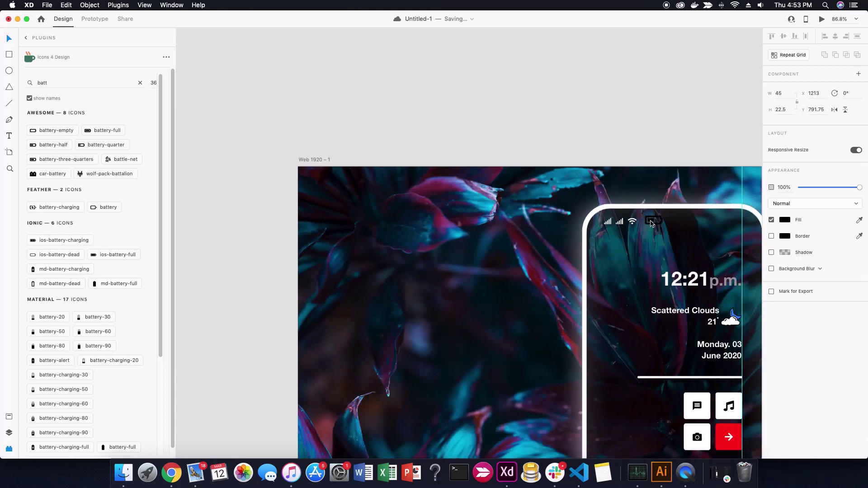
{"action": "scroll", "coordinate": [651, 223], "scroll_direction": "up", "scroll_amount": 10}
{"action": "mouse_move", "coordinate": [706, 200]}
{"action": "left_mouse_down"}
{"action": "mouse_move", "coordinate": [642, 221]}
{"action": "mouse_move", "coordinate": [675, 209]}
{"action": "left_mouse_up"}
{"action": "scroll", "coordinate": [638, 216], "scroll_direction": "down", "scroll_amount": 5}
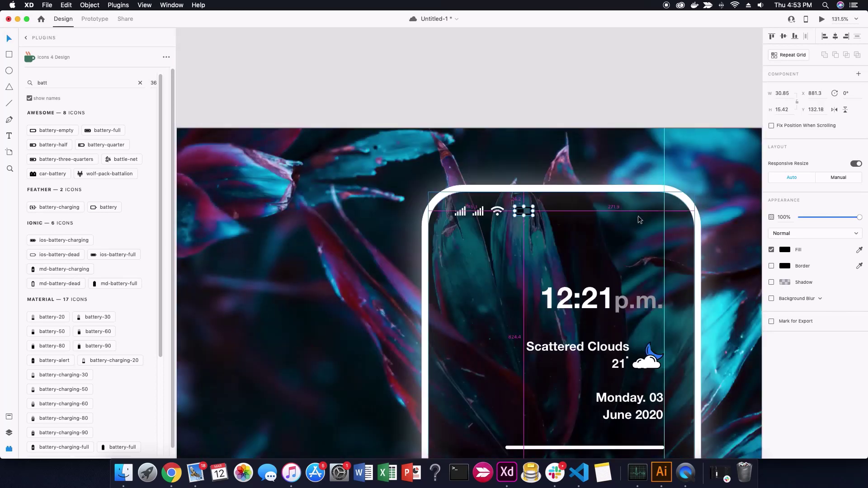
{"action": "scroll", "coordinate": [639, 215], "scroll_direction": "up", "scroll_amount": 2}
- Move the battery icon to the phone's top-right and fill it white
{"action": "left_click_drag", "start_coordinate": [498, 209], "coordinate": [658, 214]}
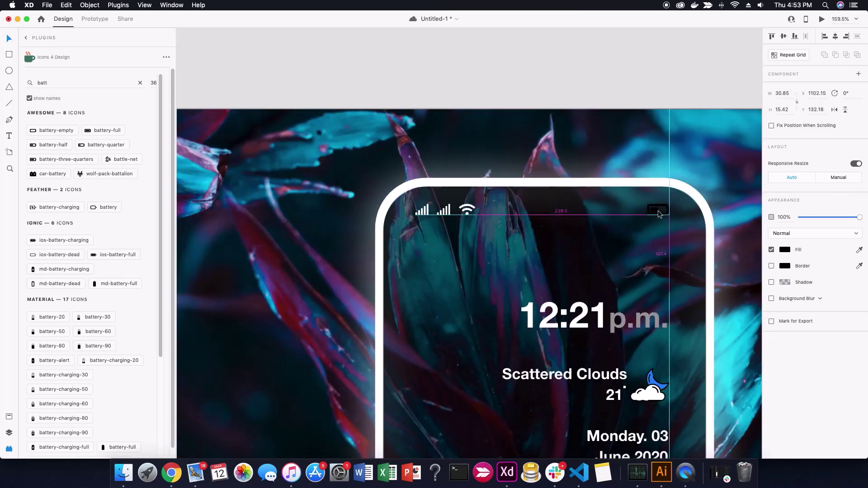
{"action": "scroll", "coordinate": [658, 210], "scroll_direction": "down", "scroll_amount": 2}
{"action": "scroll", "coordinate": [545, 208], "scroll_direction": "up", "scroll_amount": 2}
{"action": "left_click", "coordinate": [785, 249]}
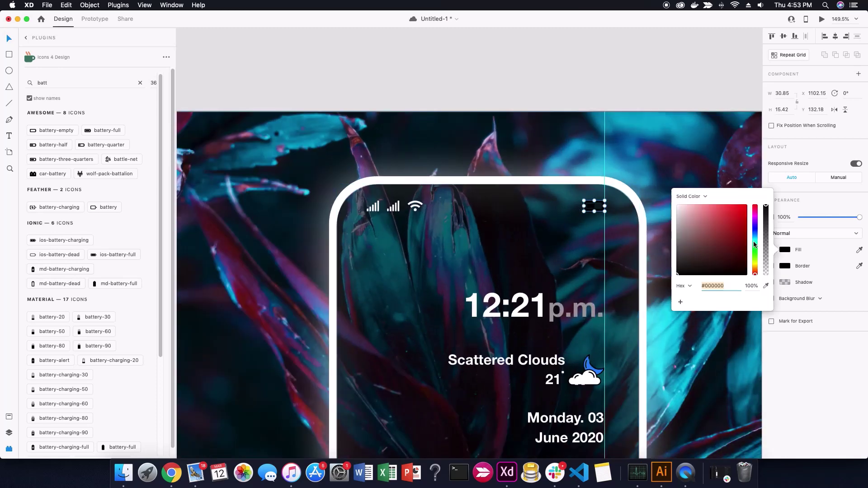
{"action": "left_click", "coordinate": [572, 96]}
{"action": "scroll", "coordinate": [408, 178], "scroll_direction": "down", "scroll_amount": 3}
{"action": "scroll", "coordinate": [409, 179], "scroll_direction": "up", "scroll_amount": 2}
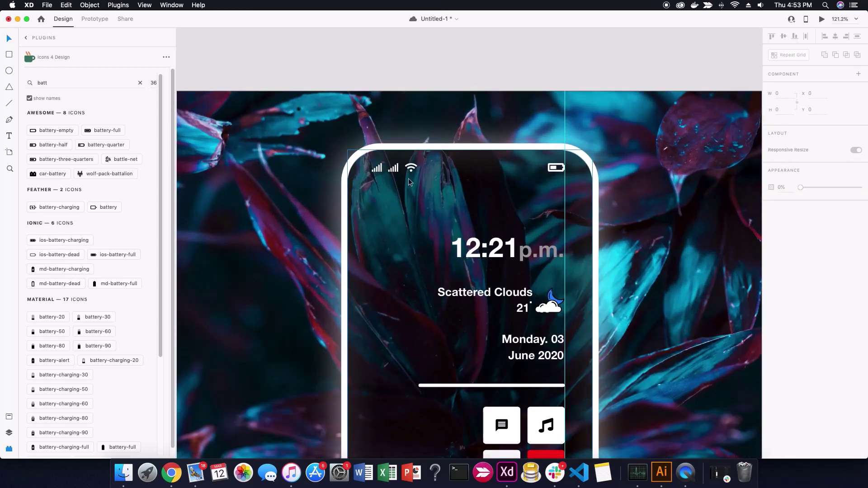
{"action": "scroll", "coordinate": [408, 178], "scroll_direction": "up", "scroll_amount": 3}
{"action": "scroll", "coordinate": [408, 178], "scroll_direction": "down", "scroll_amount": 3}
- Select all the status-bar icons and nudge them upward together
{"action": "left_click", "coordinate": [389, 172]}
{"action": "scroll", "coordinate": [371, 173], "scroll_direction": "up", "scroll_amount": 4}
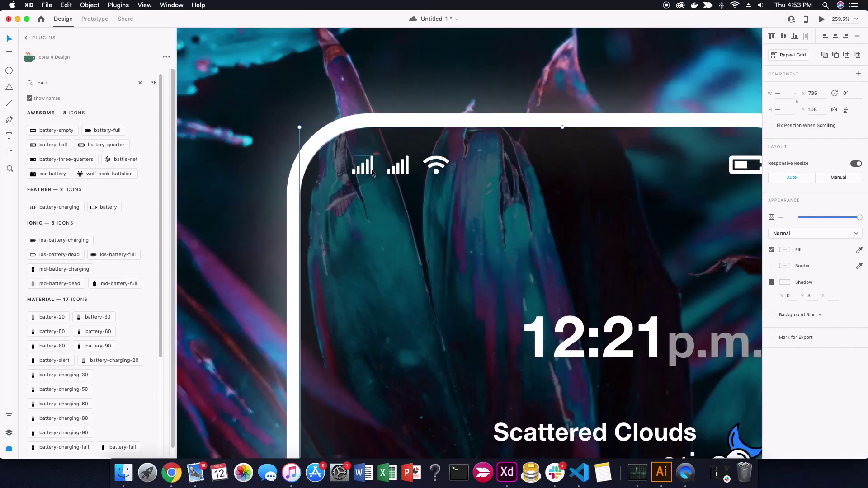
{"action": "key", "text": "Return"}
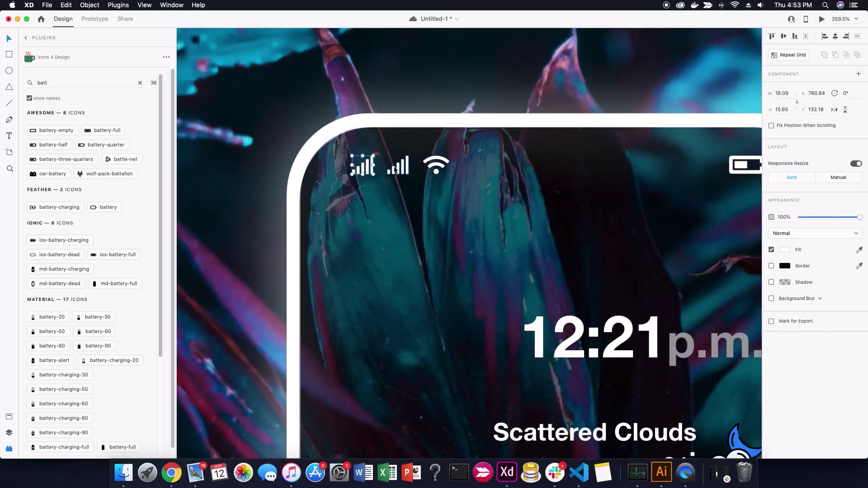
{"action": "left_click", "coordinate": [433, 170], "text": "shift"}
{"action": "left_click", "coordinate": [740, 167], "text": "shift"}
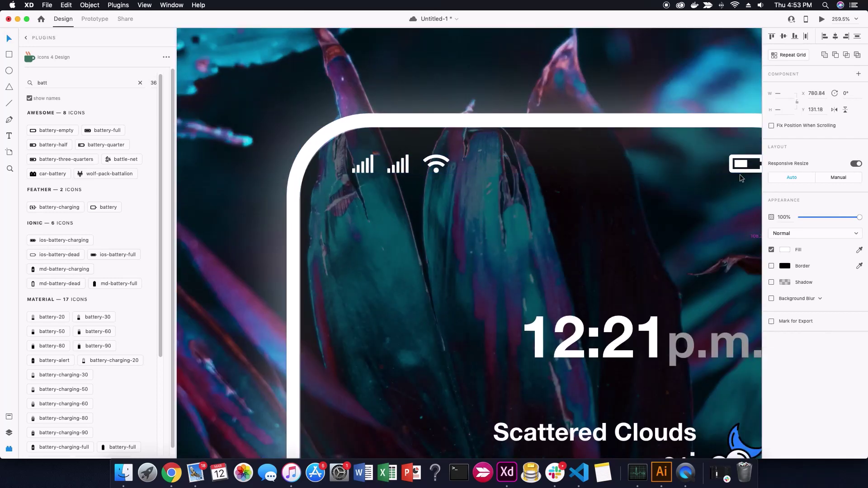
{"action": "key", "text": "shift+Up"}
- Nudge the signal and wifi icons into place and line the battery up with them
{"action": "left_click", "coordinate": [743, 173], "text": "shift"}
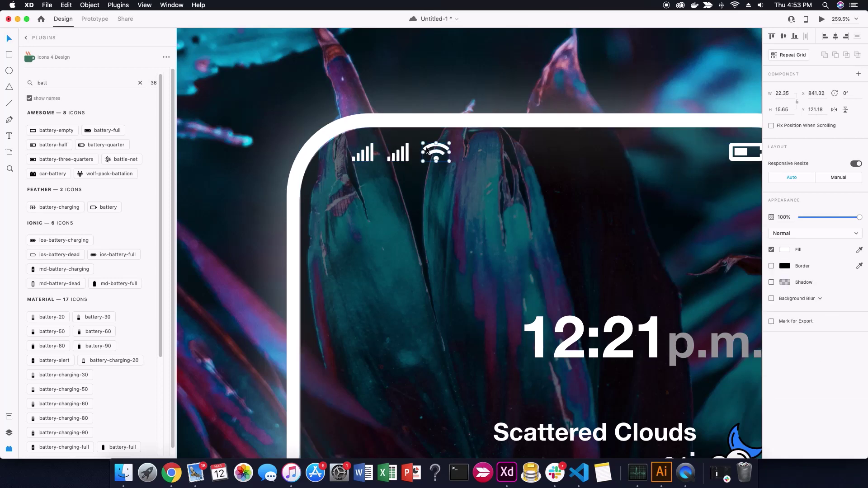
{"action": "left_click", "coordinate": [375, 153], "text": "shift"}
{"action": "key", "text": "shift+Left"}
{"action": "key", "text": "Left"}
{"action": "key", "text": "Left"}
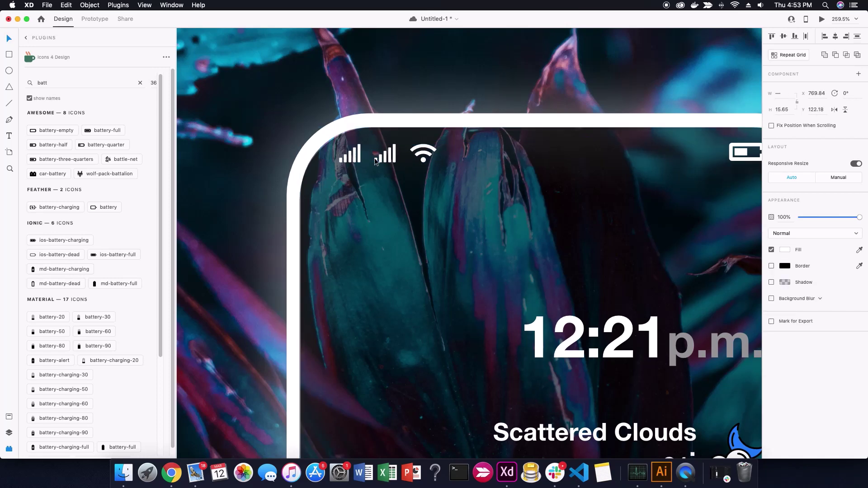
{"action": "key", "text": "Down"}
{"action": "key", "text": "Down"}
{"action": "key", "text": "Down"}
{"action": "left_click", "coordinate": [355, 124]}
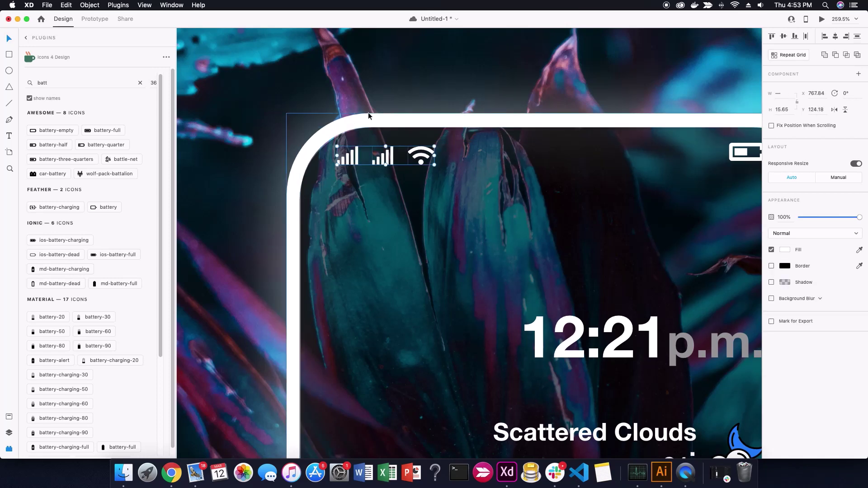
{"action": "key", "text": "super+minus"}
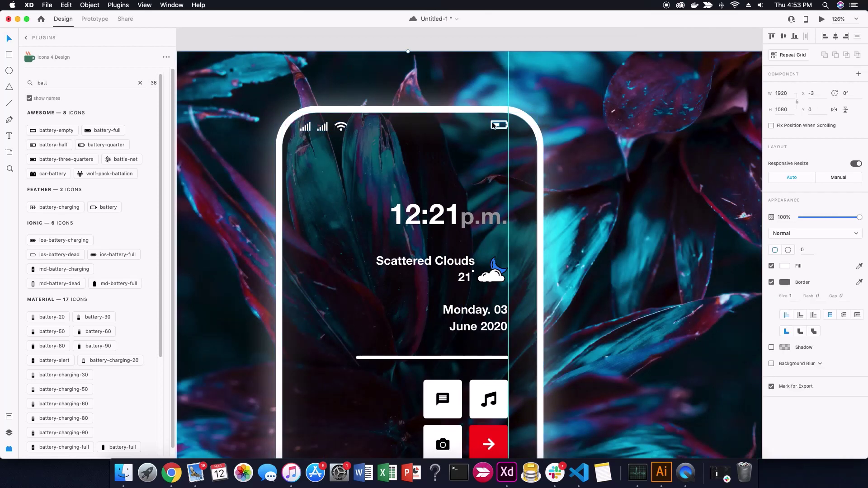
{"action": "left_click", "coordinate": [494, 124]}
{"action": "left_click_drag", "start_coordinate": [494, 126], "coordinate": [496, 127]}
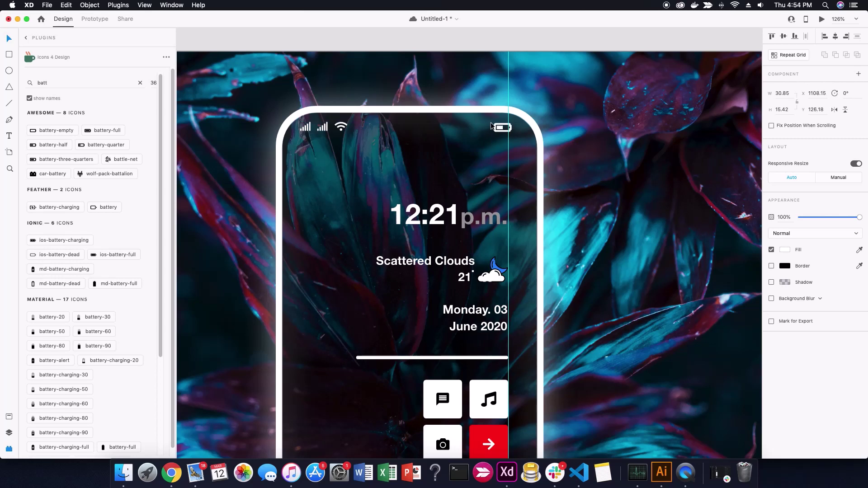
- Add a horizontal guide at about Y 143, level with the battery and status-bar icons
{"action": "left_click_drag", "start_coordinate": [442, 49], "coordinate": [443, 131]}
{"action": "left_click", "coordinate": [506, 130]}
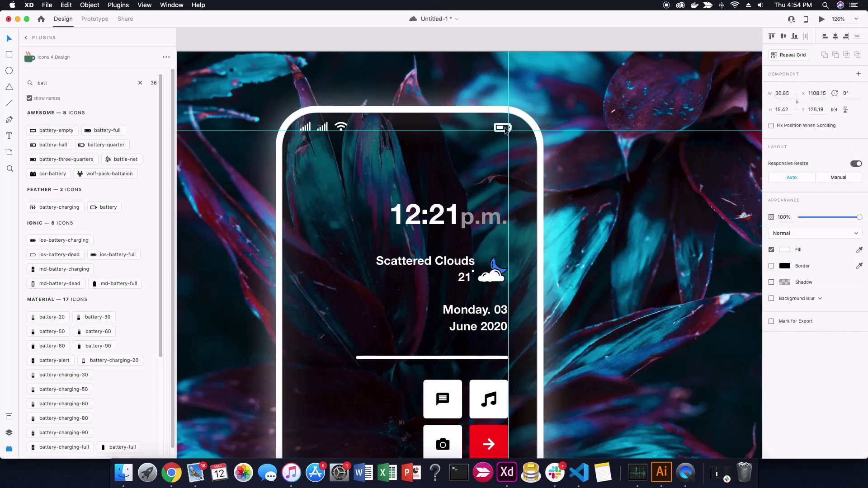
{"action": "left_click", "coordinate": [514, 103]}
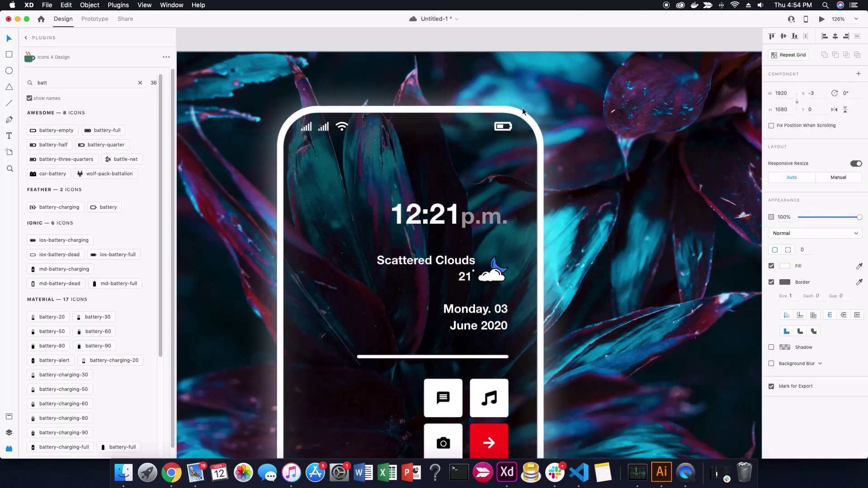
{"action": "scroll", "coordinate": [523, 107], "scroll_direction": "down", "scroll_amount": 5}
{"action": "scroll", "coordinate": [523, 108], "scroll_direction": "up", "scroll_amount": 5}
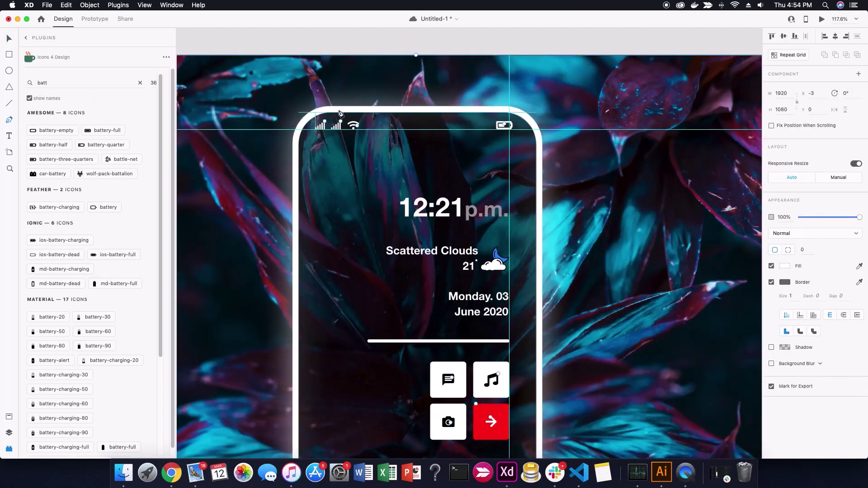
{"action": "left_click", "coordinate": [367, 112]}
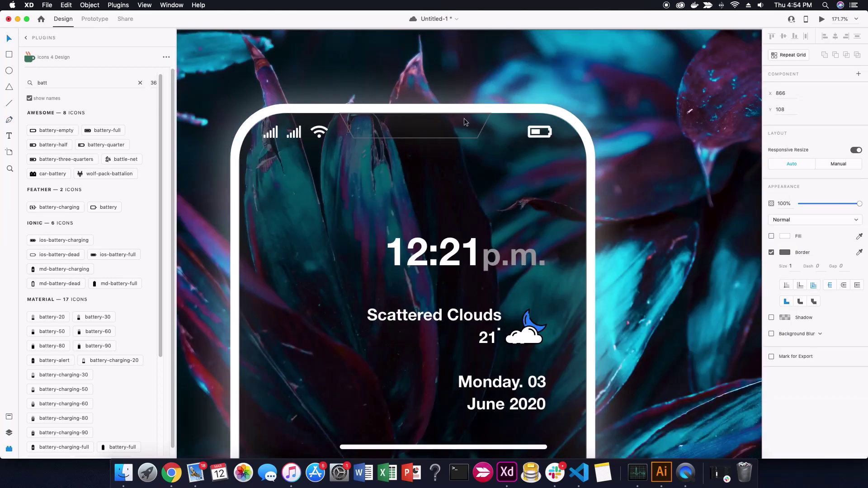
{"action": "scroll", "coordinate": [426, 113], "scroll_direction": "up", "scroll_amount": 3}
{"action": "left_click_drag", "start_coordinate": [493, 113], "coordinate": [496, 113]}
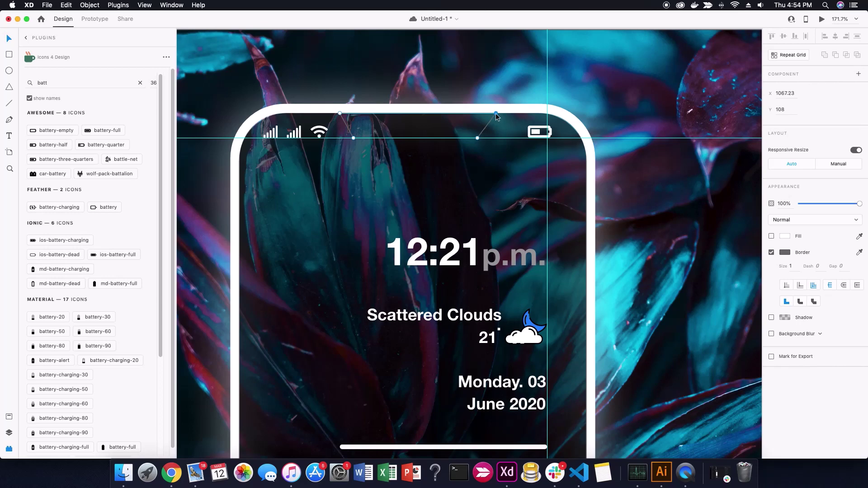
{"action": "left_click", "coordinate": [353, 138]}
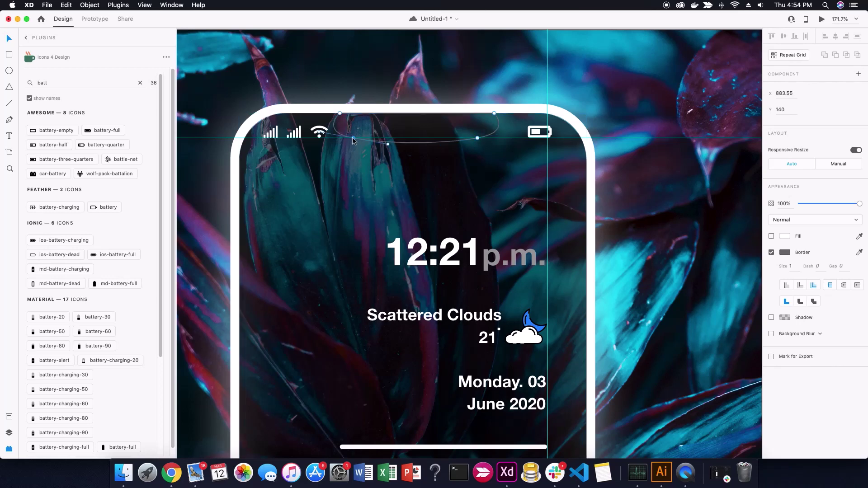
{"action": "scroll", "coordinate": [370, 135], "scroll_direction": "up", "scroll_amount": 5}
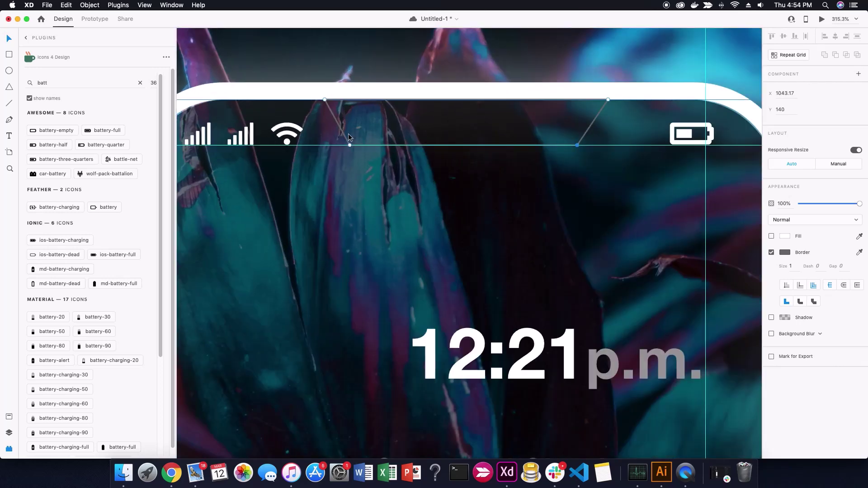
{"action": "key", "text": "p"}
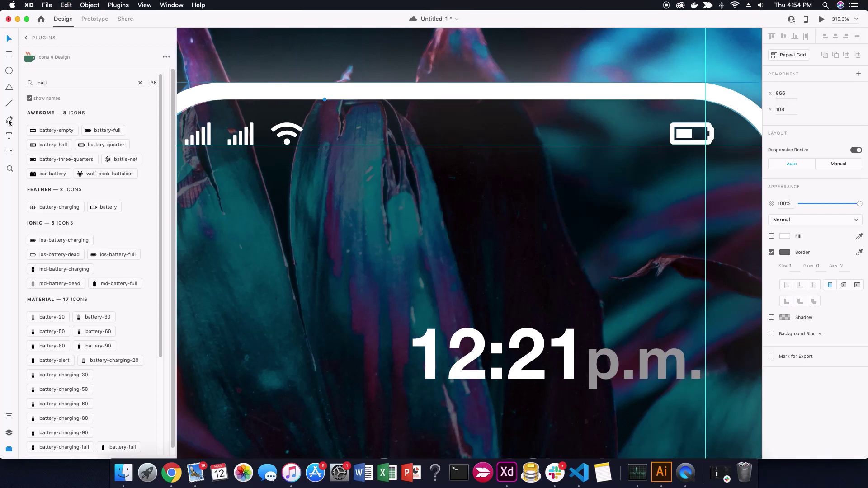
{"action": "left_click", "coordinate": [336, 127]}
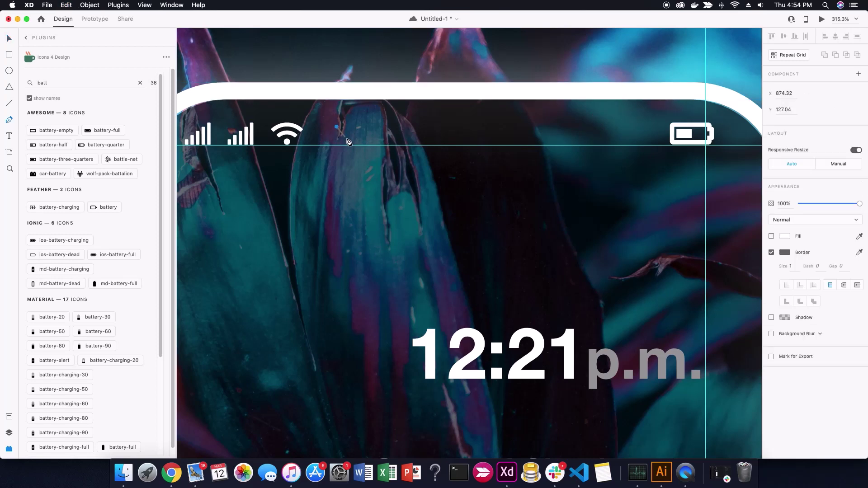
{"action": "left_click", "coordinate": [325, 99]}
{"action": "key", "text": "Escape"}
{"action": "left_click", "coordinate": [9, 120]}
{"action": "left_click", "coordinate": [334, 100]}
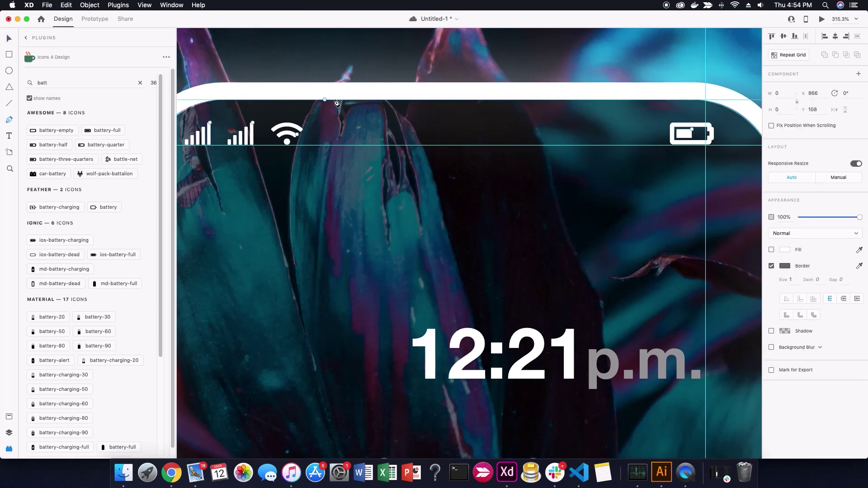
{"action": "left_click", "coordinate": [374, 145]}
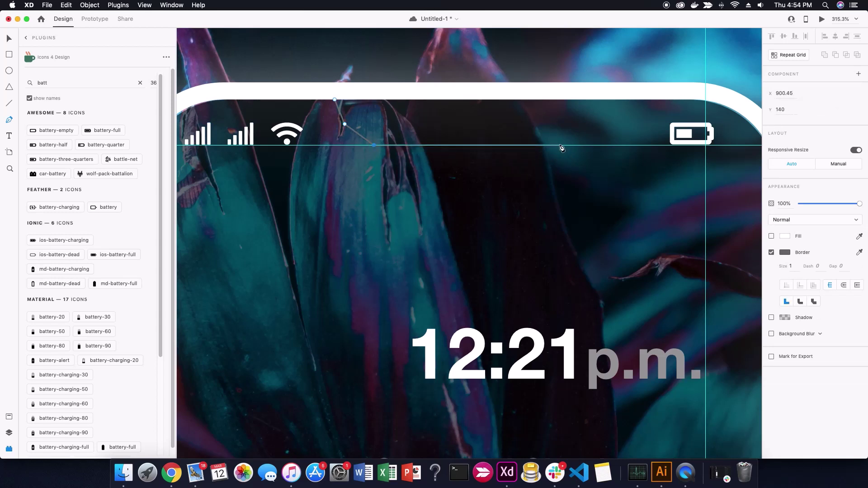
{"action": "left_click", "coordinate": [582, 100]}
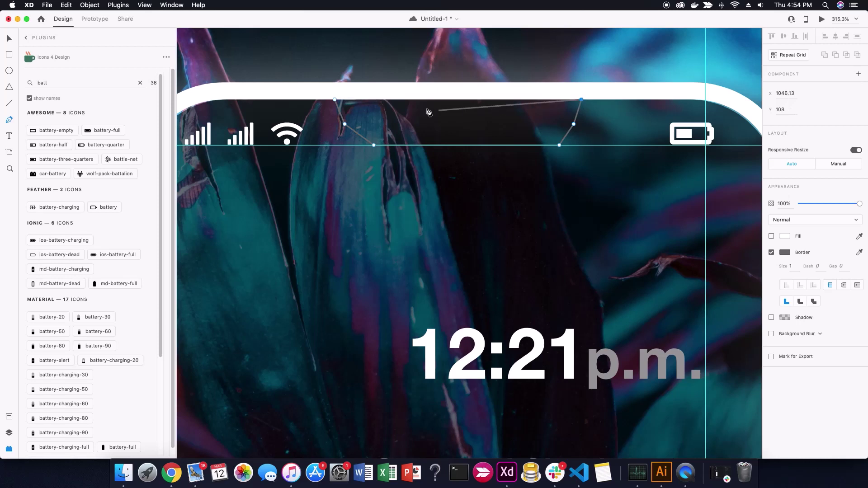
{"action": "left_click", "coordinate": [335, 99]}
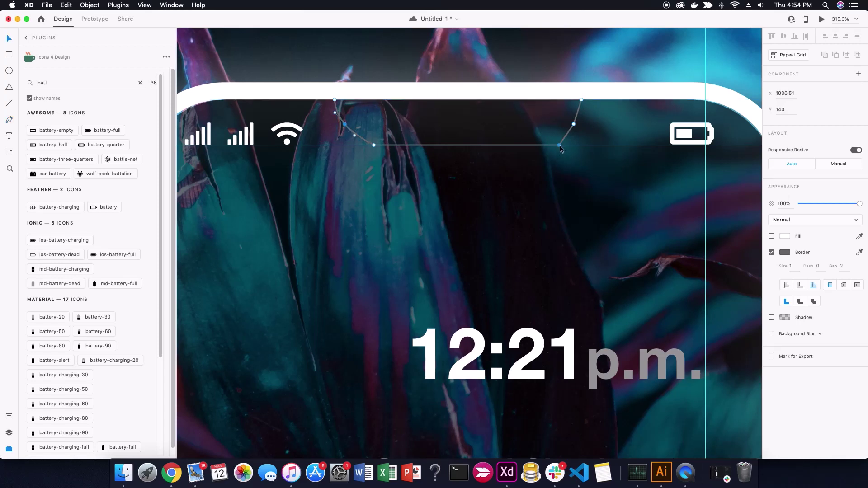
{"action": "key", "text": "super+z"}
{"action": "key", "text": "Escape"}
{"action": "scroll", "coordinate": [544, 164], "scroll_direction": "down", "scroll_amount": 2}
{"action": "key", "text": "super+0"}
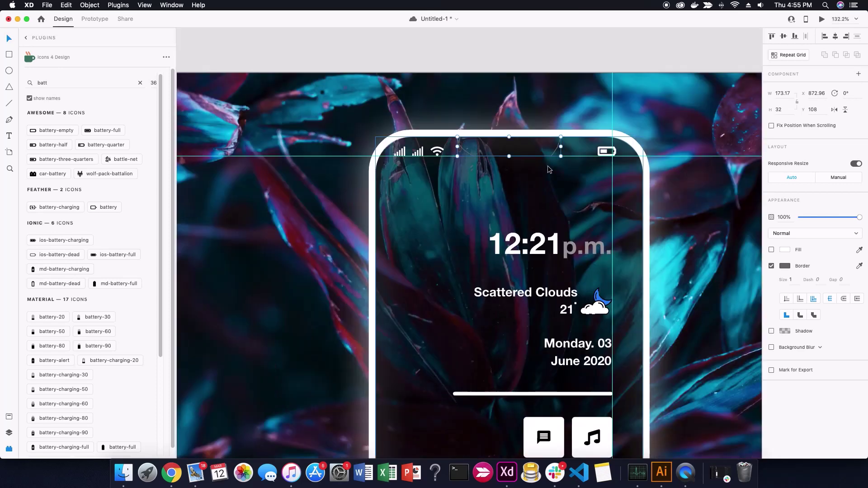
{"action": "key", "text": "super+z"}
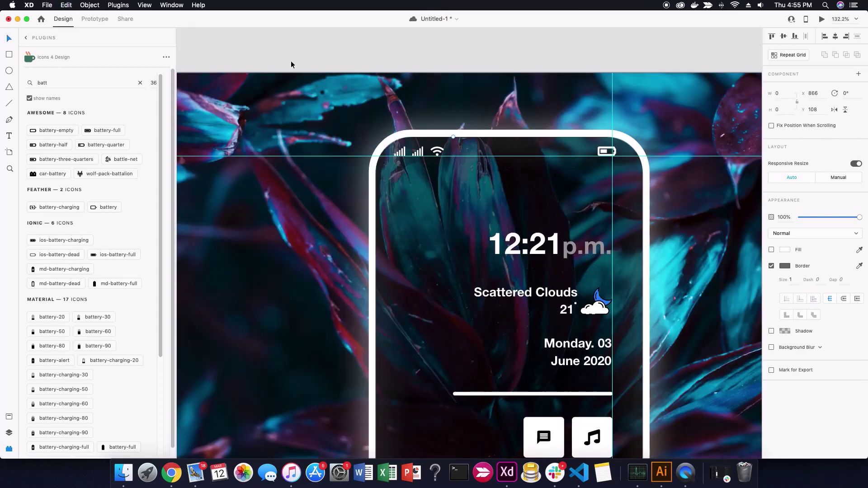
{"action": "scroll", "coordinate": [292, 63], "scroll_direction": "down", "scroll_amount": 2}
{"action": "key", "text": "r"}
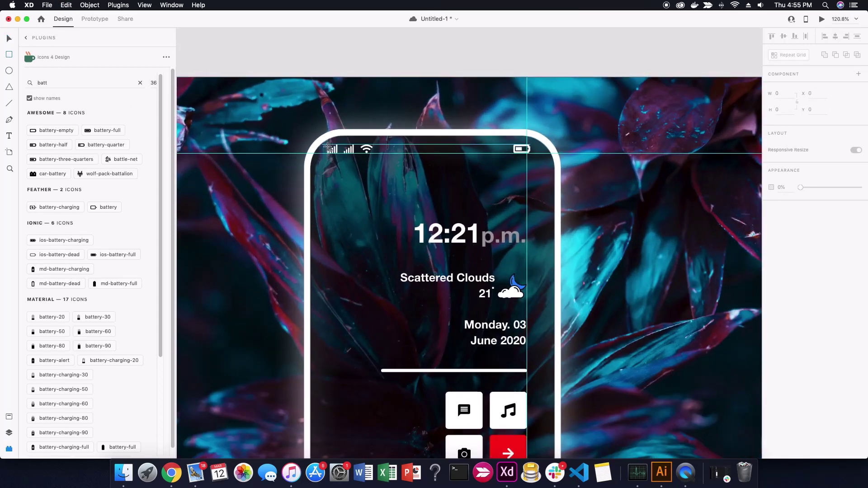
- Draw a borderless white notch rectangle with rounded corners under the phone's top edge
{"action": "left_click_drag", "start_coordinate": [388, 136], "coordinate": [480, 153]}
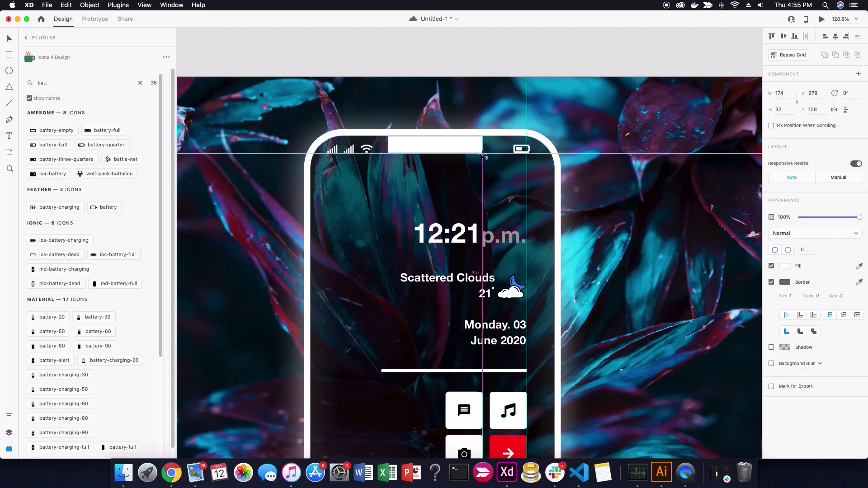
{"action": "key", "text": "super+3"}
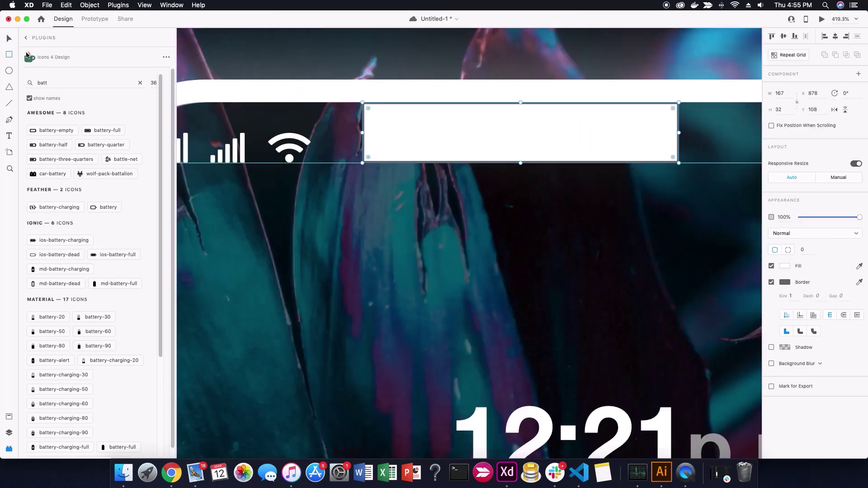
{"action": "left_click", "coordinate": [772, 283]}
{"action": "left_click_drag", "start_coordinate": [483, 128], "coordinate": [484, 125]}
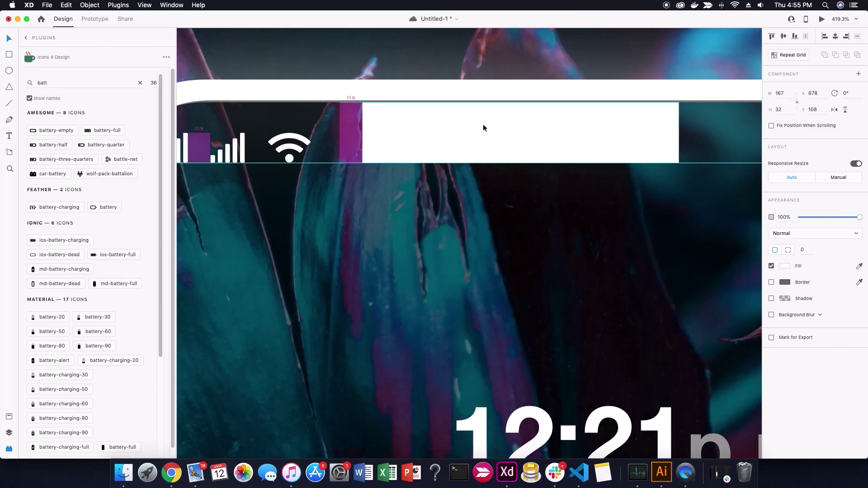
{"action": "left_click_drag", "start_coordinate": [369, 155], "coordinate": [373, 150]}
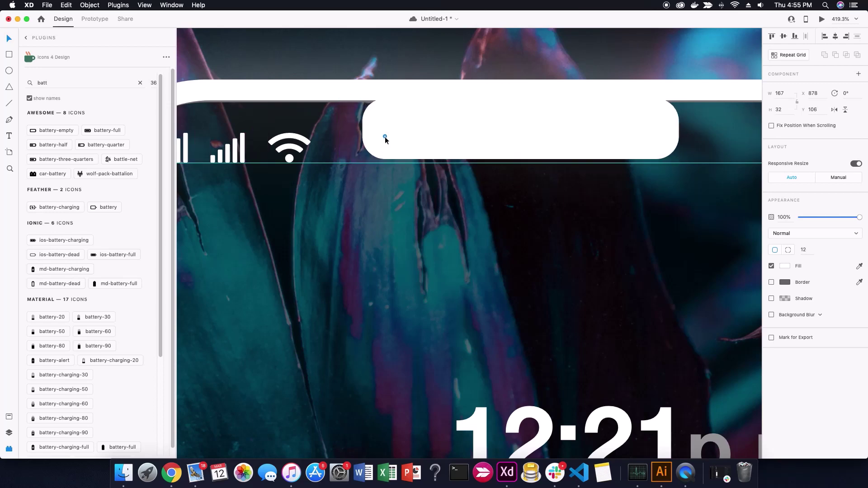
{"action": "left_click_drag", "start_coordinate": [462, 151], "coordinate": [470, 140]}
{"action": "scroll", "coordinate": [470, 140], "scroll_direction": "down", "scroll_amount": 3}
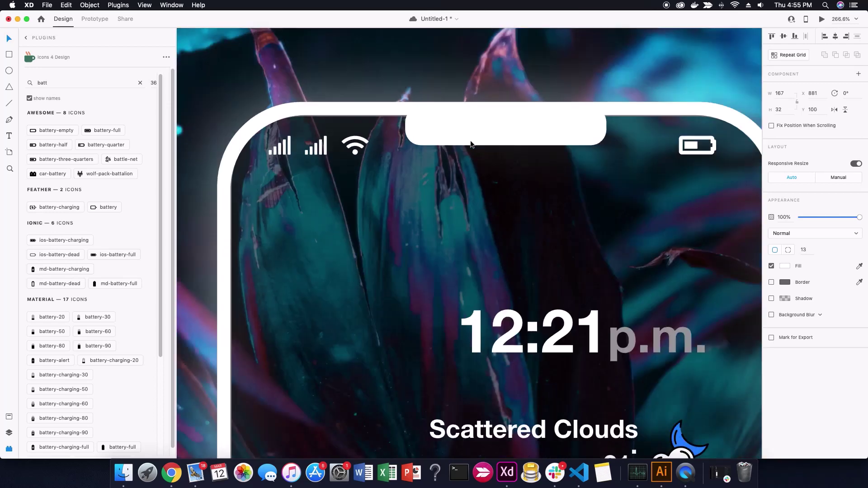
{"action": "scroll", "coordinate": [471, 139], "scroll_direction": "down", "scroll_amount": 3}
{"action": "scroll", "coordinate": [470, 140], "scroll_direction": "down", "scroll_amount": 2}
{"action": "scroll", "coordinate": [470, 139], "scroll_direction": "down", "scroll_amount": 1}
{"action": "scroll", "coordinate": [483, 134], "scroll_direction": "up", "scroll_amount": 3}
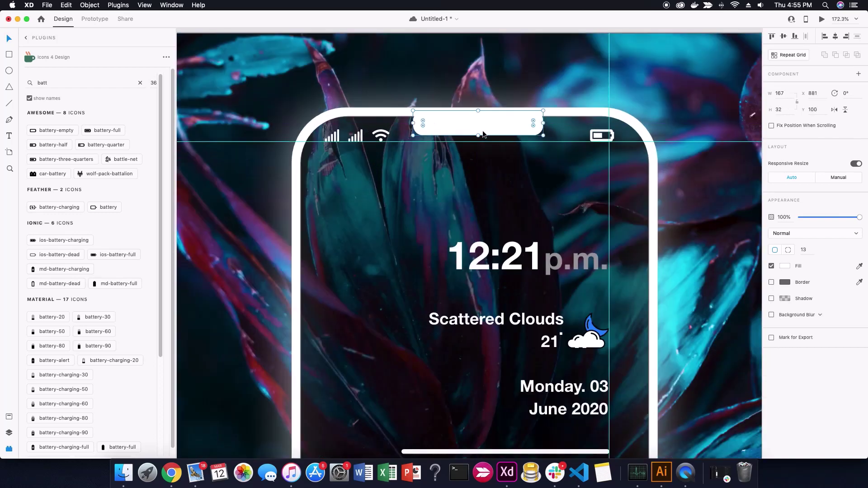
- Drag the notch's top anchor points so its sides curve inward toward the bottom
{"action": "left_click", "coordinate": [552, 97]}
{"action": "scroll", "coordinate": [447, 121], "scroll_direction": "down", "scroll_amount": 5}
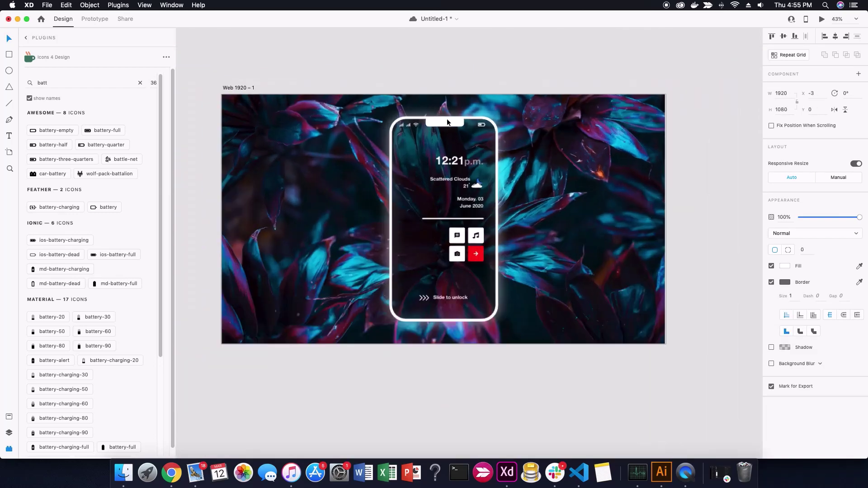
{"action": "scroll", "coordinate": [447, 118], "scroll_direction": "up", "scroll_amount": 5}
{"action": "double_click", "coordinate": [363, 121]}
{"action": "scroll", "coordinate": [363, 120], "scroll_direction": "up", "scroll_amount": 3}
{"action": "left_click", "coordinate": [318, 125]}
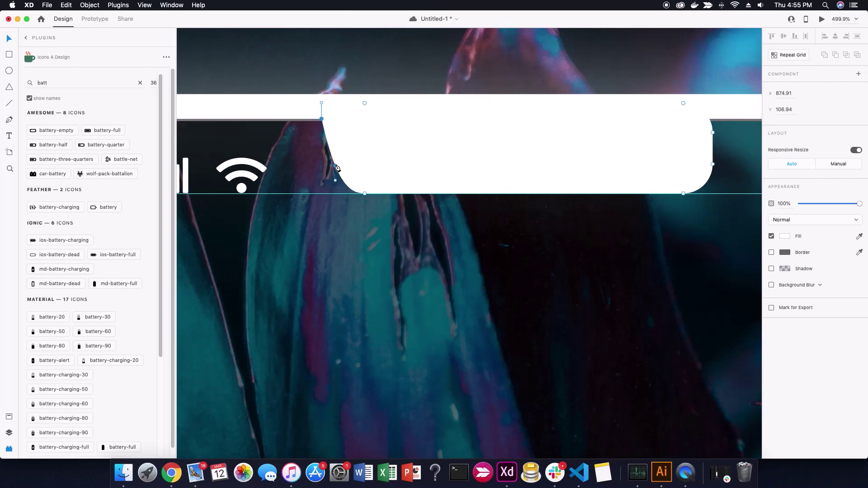
{"action": "left_click_drag", "start_coordinate": [714, 132], "coordinate": [726, 119]}
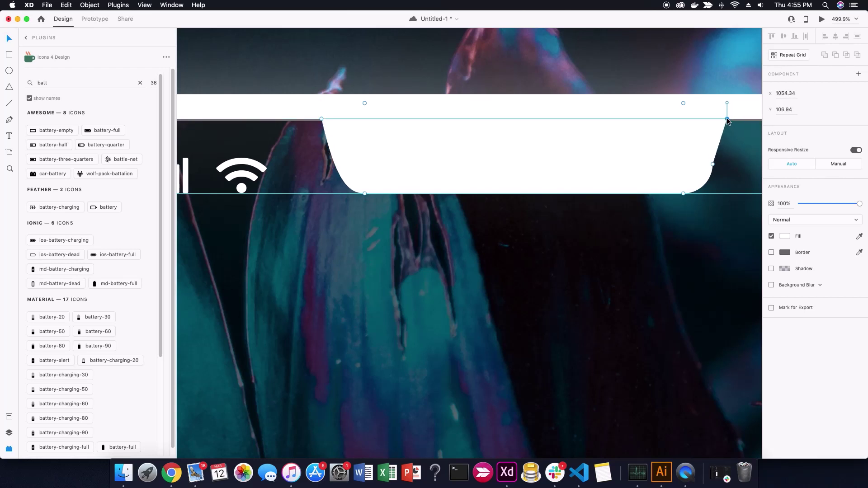
{"action": "key", "text": "Escape"}
{"action": "scroll", "coordinate": [351, 159], "scroll_direction": "down", "scroll_amount": 10}
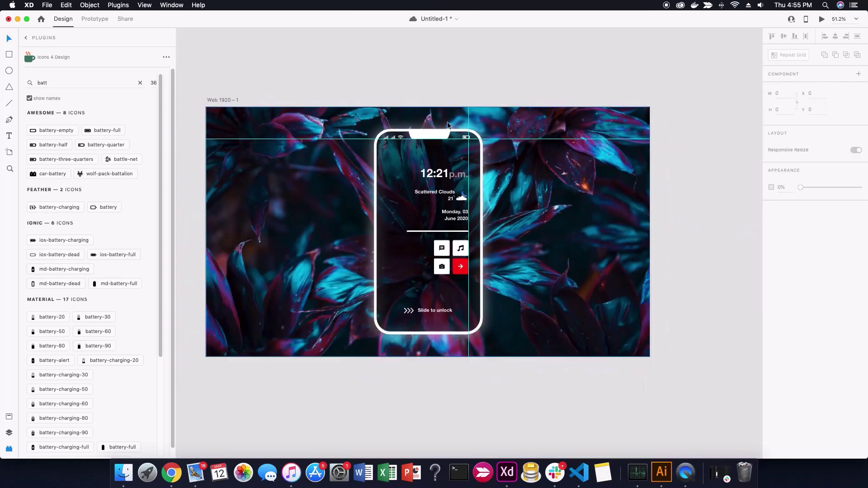
- Draw a thin borderless bar inside the notch filled with #000000
{"action": "left_click", "coordinate": [447, 121]}
{"action": "scroll", "coordinate": [446, 121], "scroll_direction": "up", "scroll_amount": 8}
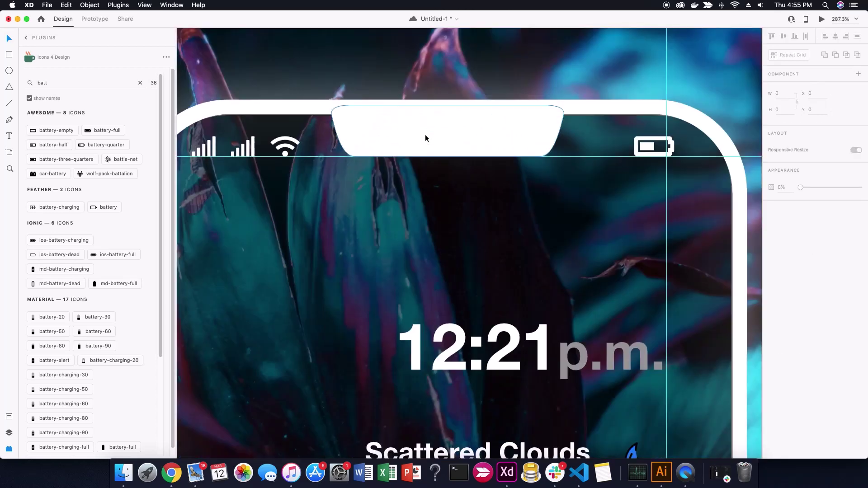
{"action": "key", "text": "r"}
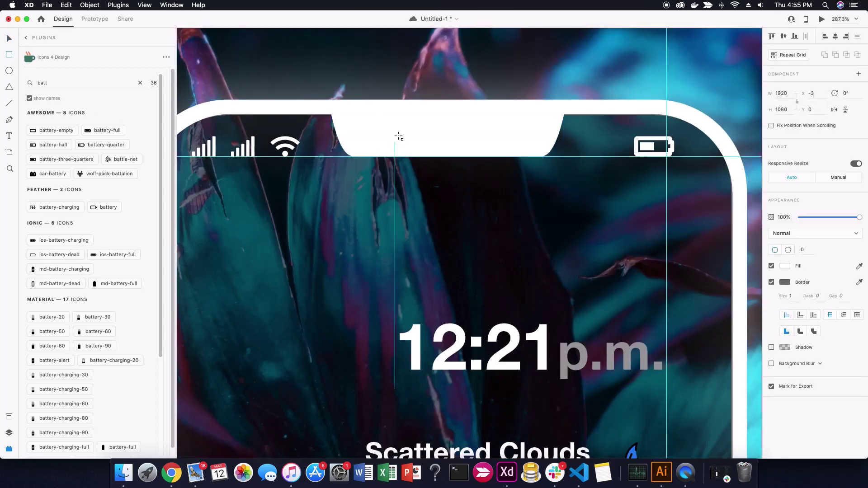
{"action": "left_click_drag", "start_coordinate": [410, 132], "coordinate": [496, 139]}
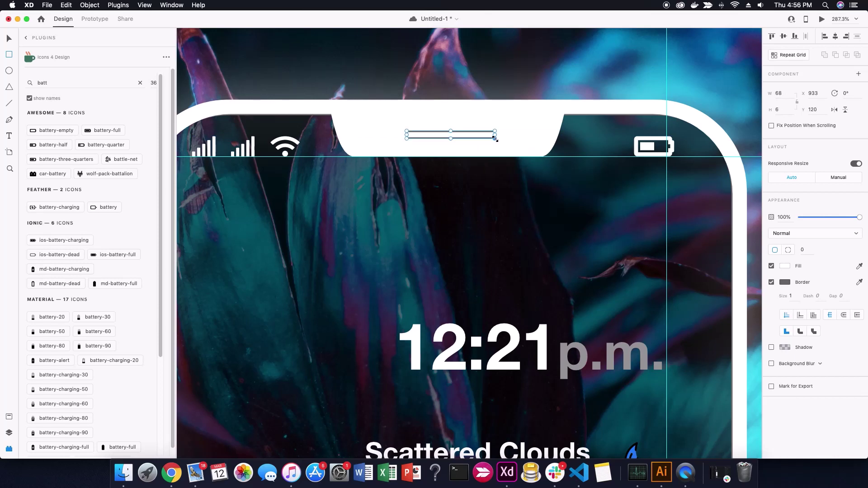
{"action": "left_click", "coordinate": [785, 266]}
{"action": "type", "text": "000000"}
{"action": "key", "text": "Return"}
{"action": "left_click", "coordinate": [772, 283]}
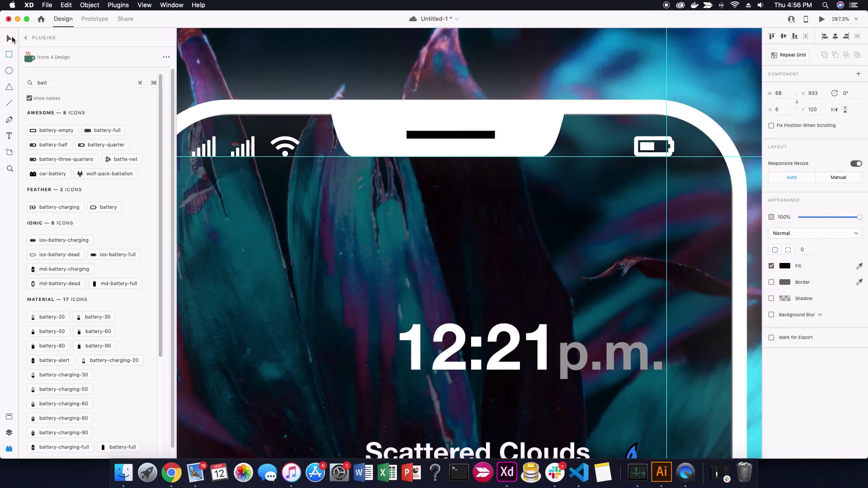
- Make the black bar taller and round its corners to radius 8 as a speaker pill
{"action": "left_click", "coordinate": [12, 40]}
{"action": "scroll", "coordinate": [451, 121], "scroll_direction": "up", "scroll_amount": 3}
{"action": "left_click", "coordinate": [452, 109]}
{"action": "mouse_move", "coordinate": [452, 116]}
{"action": "left_mouse_down"}
{"action": "mouse_move", "coordinate": [452, 89]}
{"action": "mouse_move", "coordinate": [458, 107]}
{"action": "left_mouse_up"}
{"action": "mouse_move", "coordinate": [518, 98]}
{"action": "left_mouse_down"}
{"action": "mouse_move", "coordinate": [492, 108]}
{"action": "mouse_move", "coordinate": [300, 99]}
{"action": "mouse_move", "coordinate": [313, 105]}
{"action": "left_mouse_up"}
- Raise the notch's bottom-left and bottom-right anchors slightly so its lower corners slope upward
{"action": "key", "text": "super+0"}
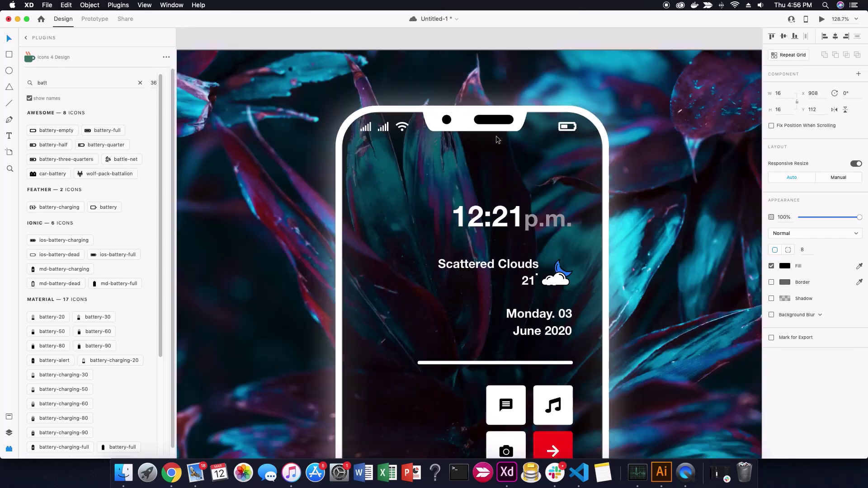
{"action": "scroll", "coordinate": [495, 136], "scroll_direction": "up", "scroll_amount": 3}
{"action": "double_click", "coordinate": [383, 135]}
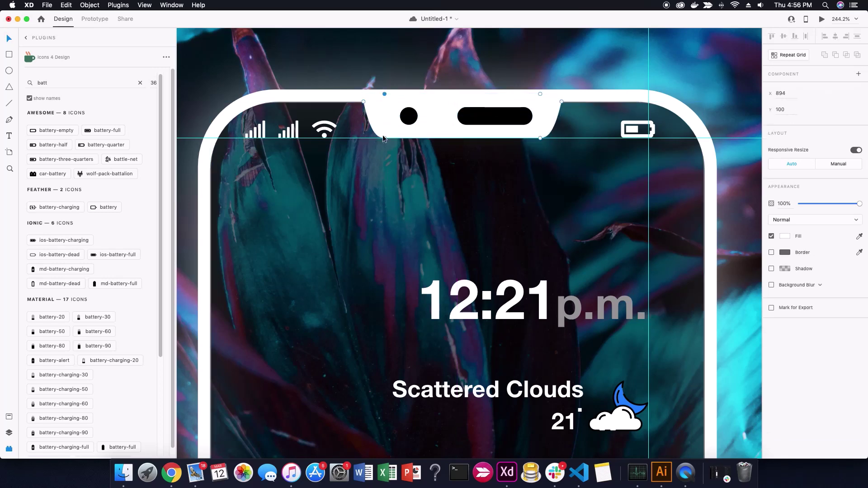
{"action": "scroll", "coordinate": [383, 135], "scroll_direction": "up", "scroll_amount": 2}
{"action": "left_click_drag", "start_coordinate": [384, 139], "coordinate": [384, 134]}
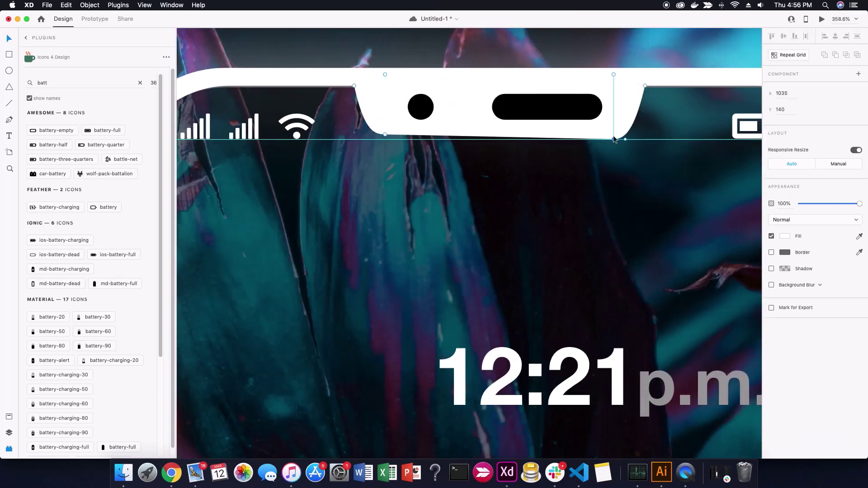
{"action": "left_click_drag", "start_coordinate": [613, 140], "coordinate": [615, 134]}
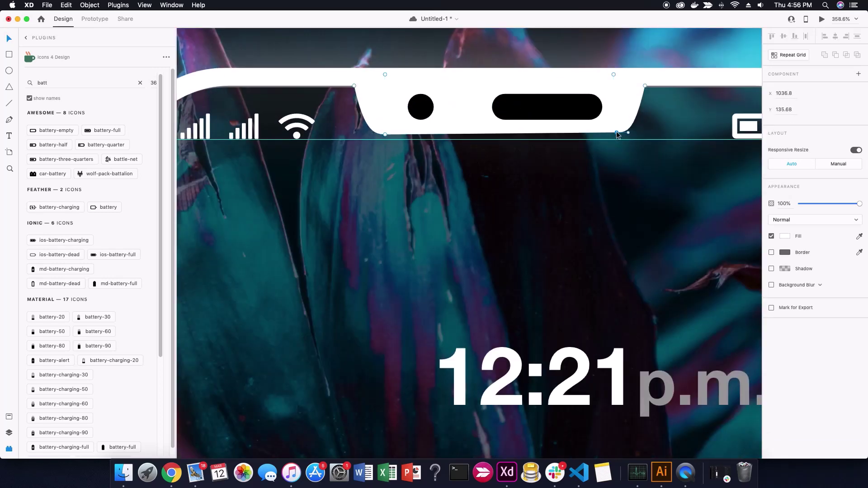
- Lower the phone body's top edge slightly and review the whole artboard
{"action": "left_click", "coordinate": [346, 122]}
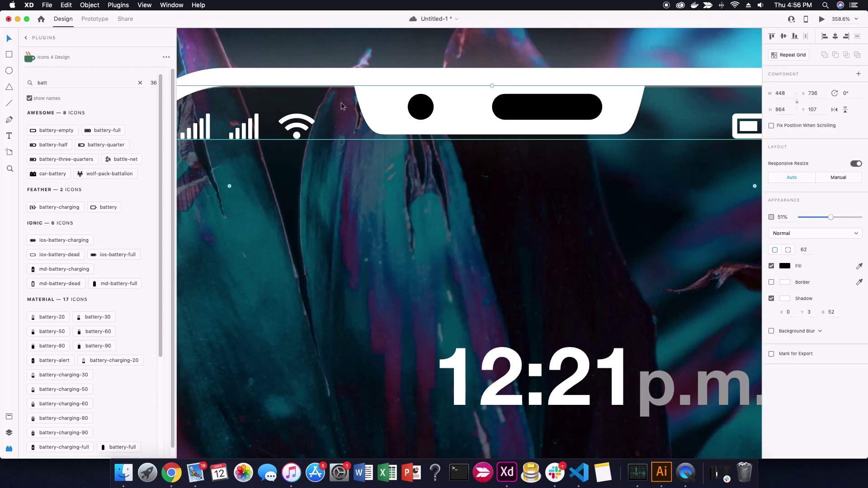
{"action": "left_click_drag", "start_coordinate": [492, 85], "coordinate": [492, 87]}
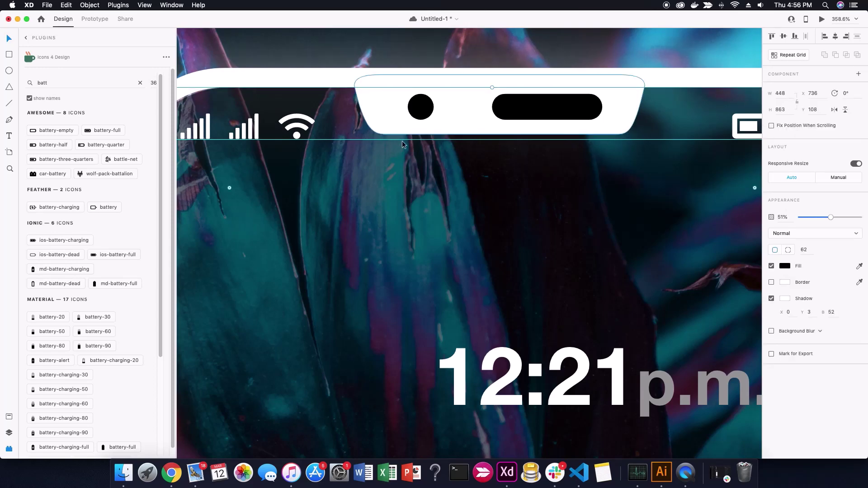
{"action": "key", "text": "super+0"}
{"action": "left_click", "coordinate": [498, 68]}
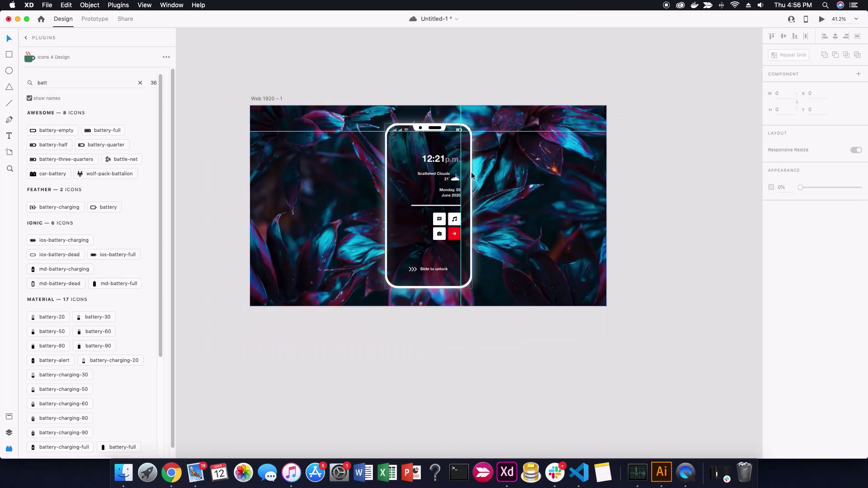
{"action": "left_click", "coordinate": [471, 171]}
{"action": "scroll", "coordinate": [471, 172], "scroll_direction": "up", "scroll_amount": 3}
{"action": "scroll", "coordinate": [471, 172], "scroll_direction": "down", "scroll_amount": 2}
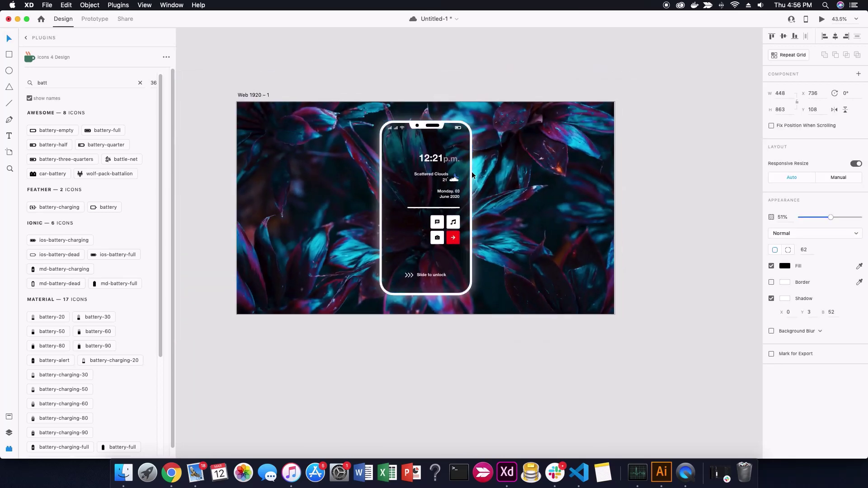
{"action": "left_click", "coordinate": [667, 192]}
{"action": "scroll", "coordinate": [432, 278], "scroll_direction": "up", "scroll_amount": 5}
{"action": "scroll", "coordinate": [432, 277], "scroll_direction": "down", "scroll_amount": 3}
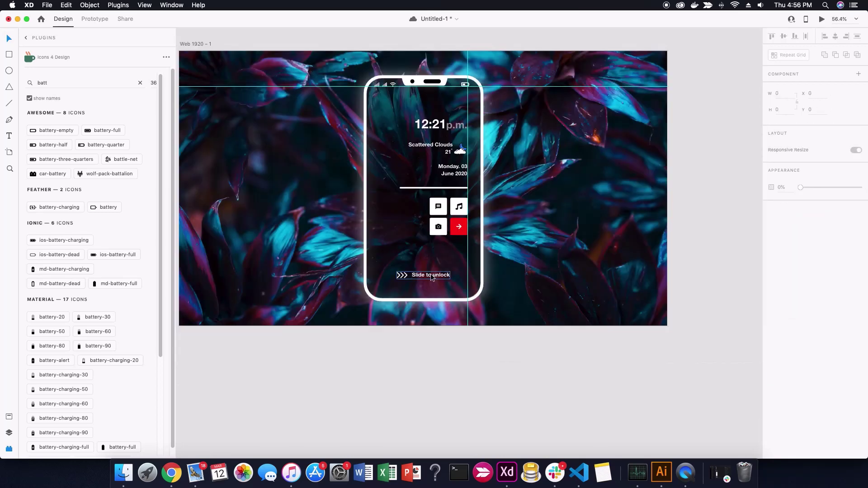
{"action": "scroll", "coordinate": [432, 278], "scroll_direction": "down", "scroll_amount": 2}
{"action": "left_click", "coordinate": [499, 234]}
{"action": "left_click", "coordinate": [253, 88]}
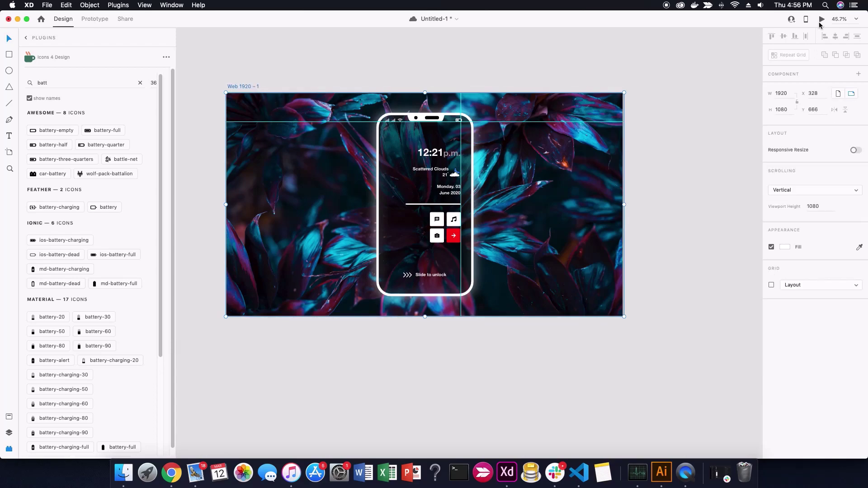
{"action": "left_click", "coordinate": [820, 22]}
{"action": "left_click", "coordinate": [126, 19]}
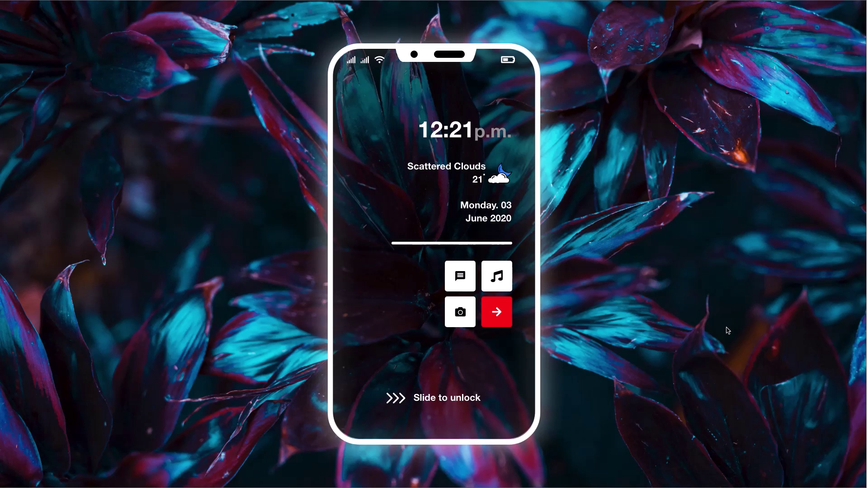
{"action": "key", "text": "Escape"}
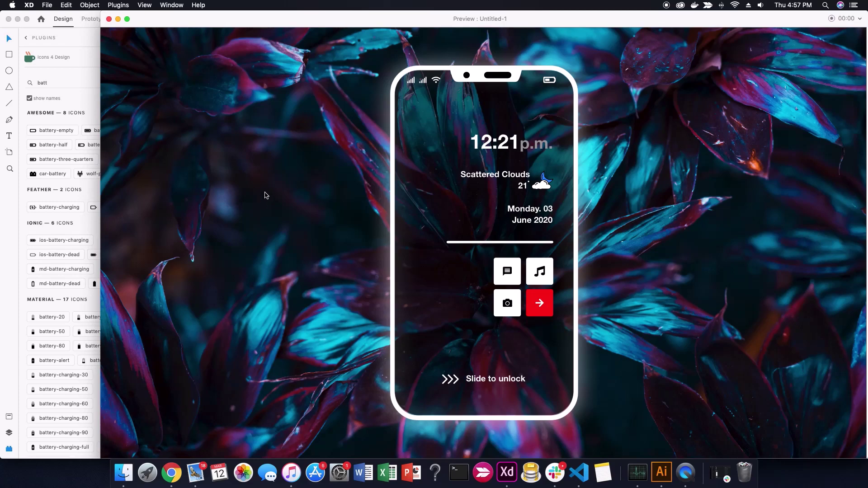
{"action": "left_click", "coordinate": [109, 19]}
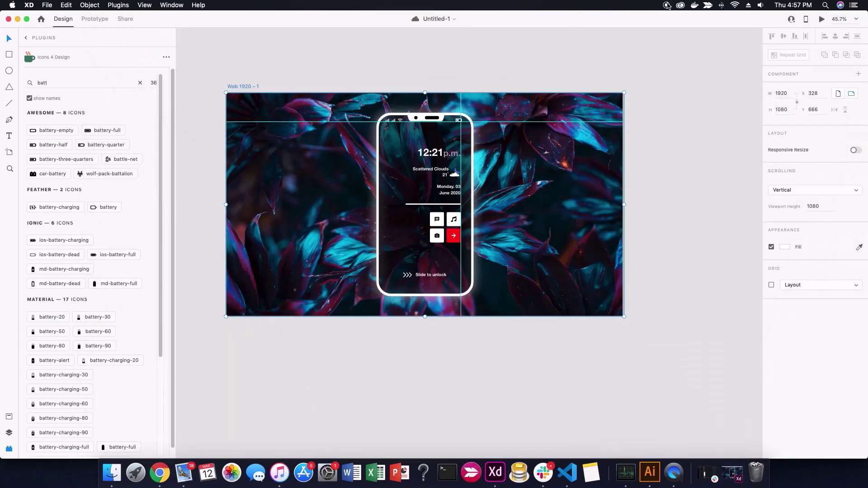